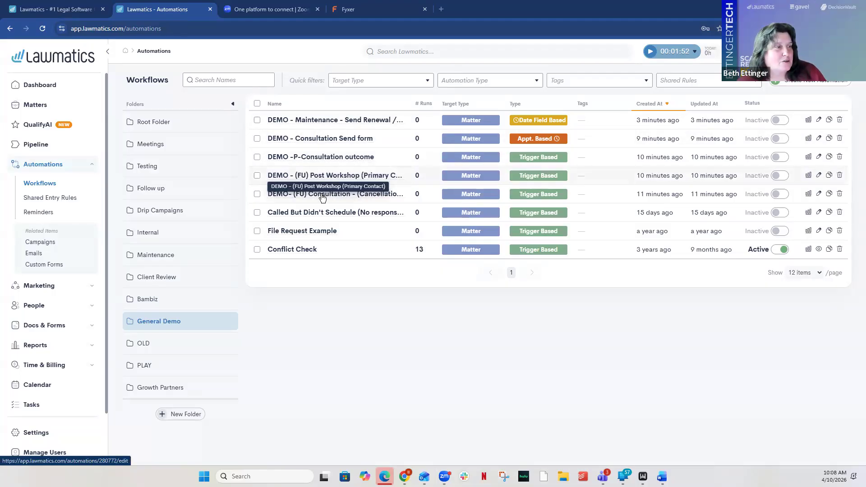
Turn off Skip Conflicts in the settings of the DEMO - (FU) Post Workshop (Primary Contact) workflow and save them
click(327, 175)
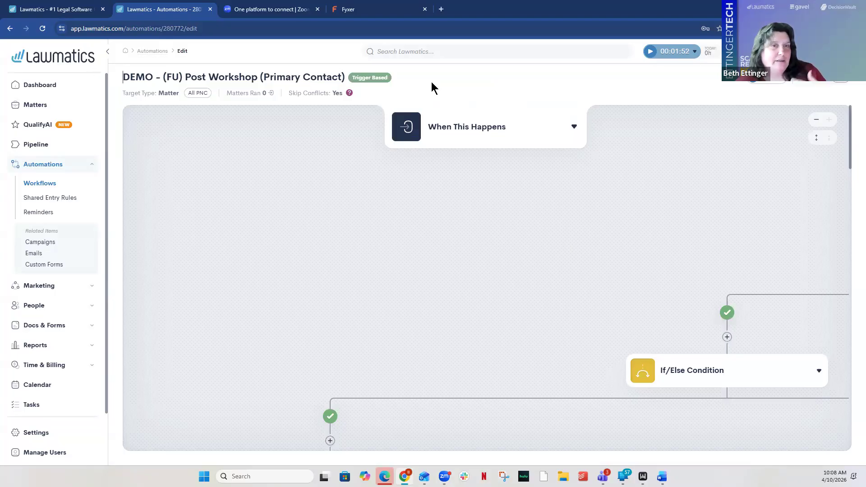
click(769, 88)
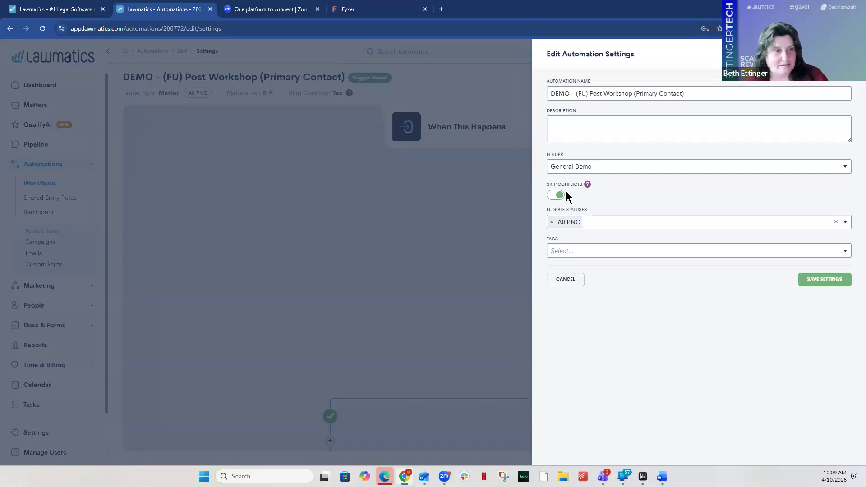
mouse_move(586, 185)
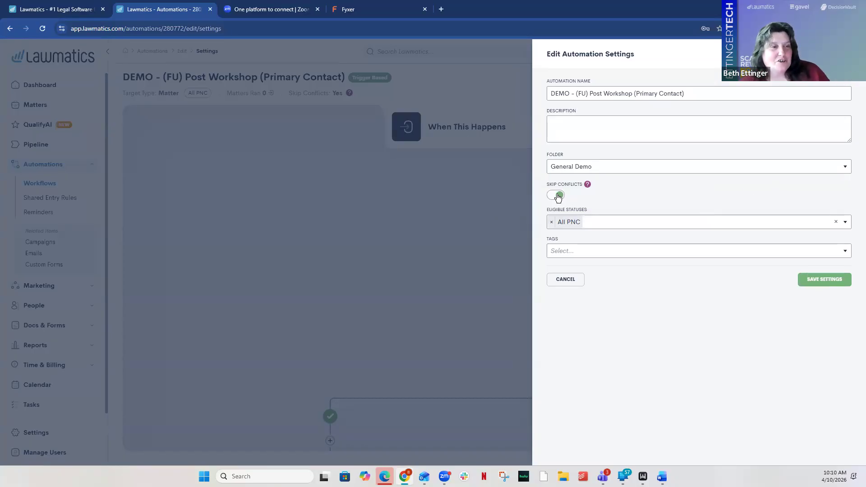
click(557, 195)
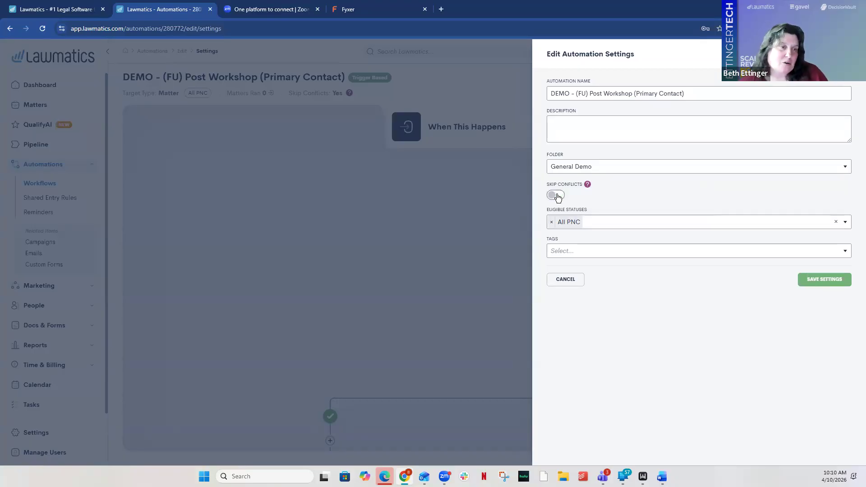
click(557, 195)
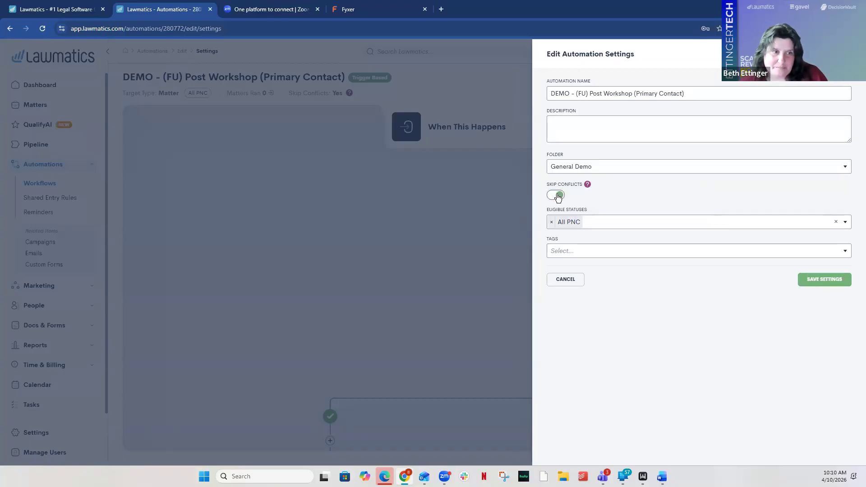
click(558, 196)
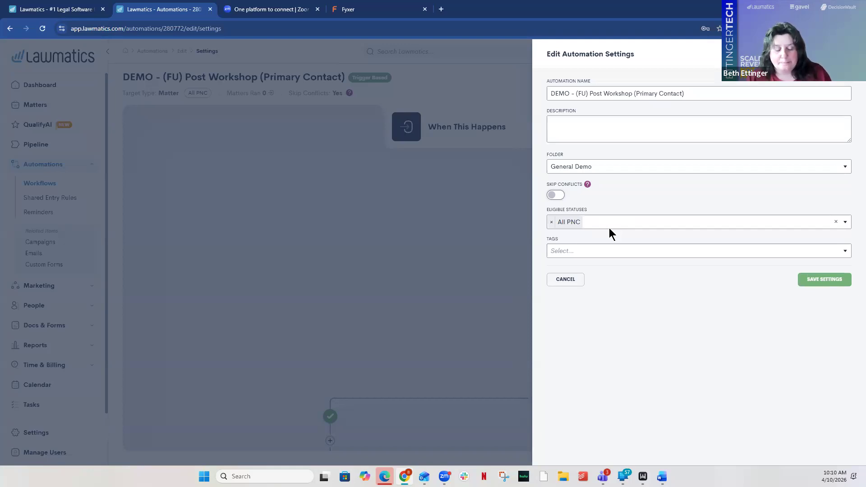
click(638, 222)
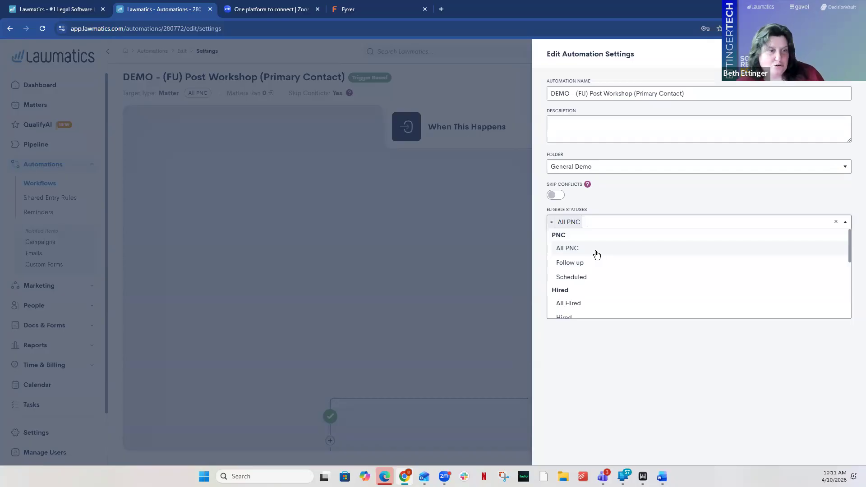
click(608, 192)
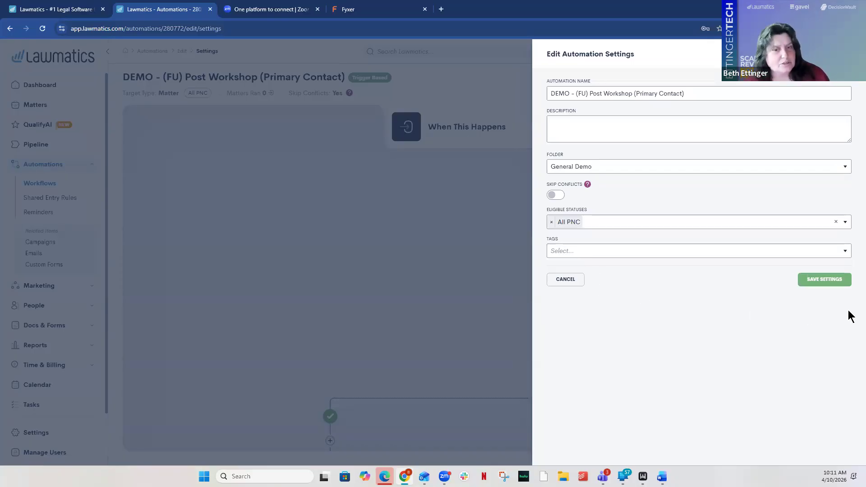
click(825, 279)
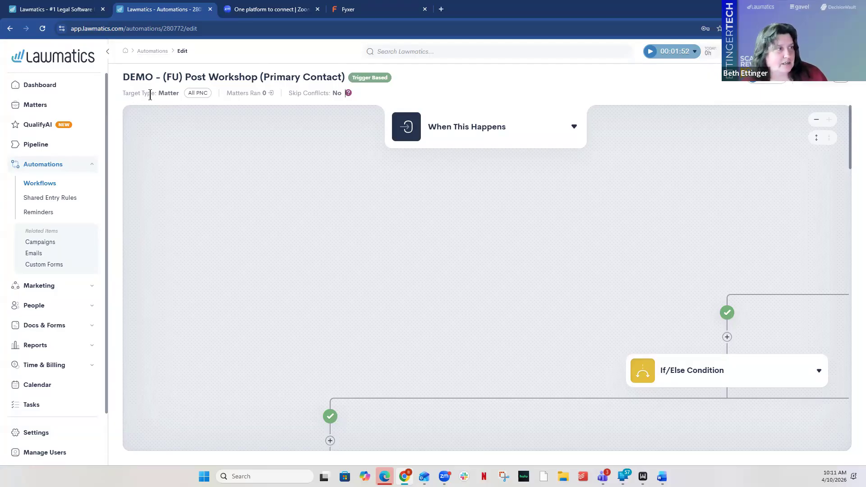
click(760, 81)
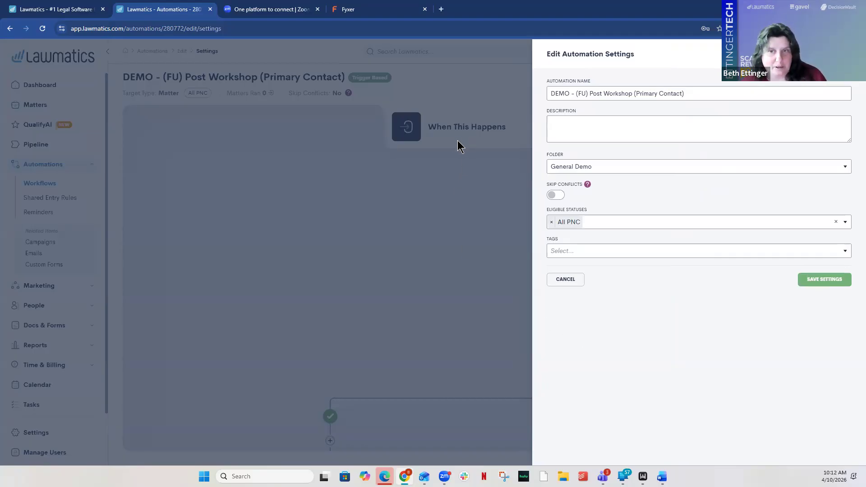
click(441, 218)
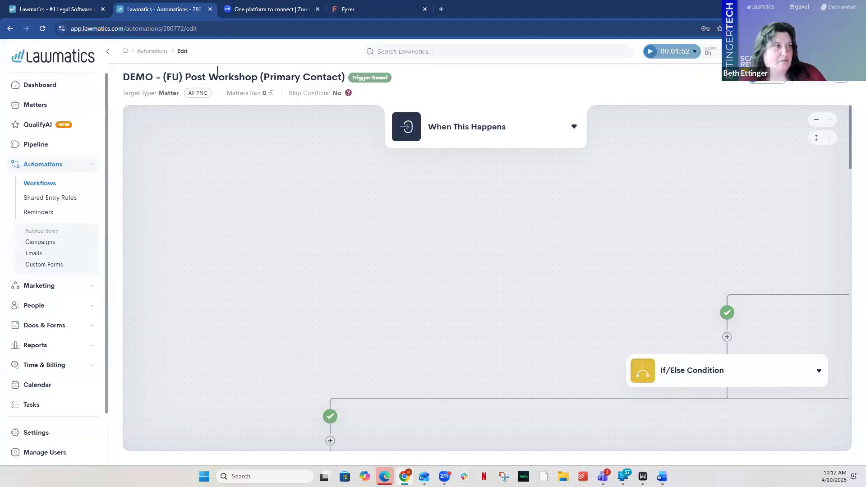
Examine the target type options for a new trigger automation from the workflow list, and leave without creating it
click(157, 51)
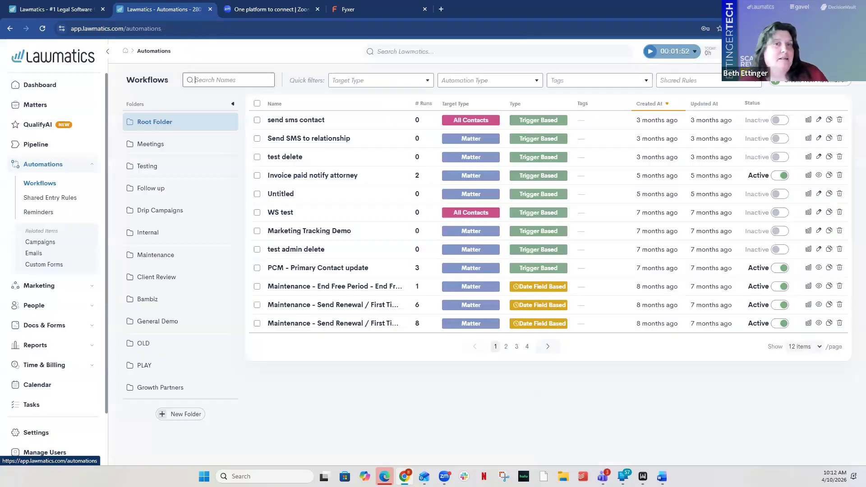
click(798, 87)
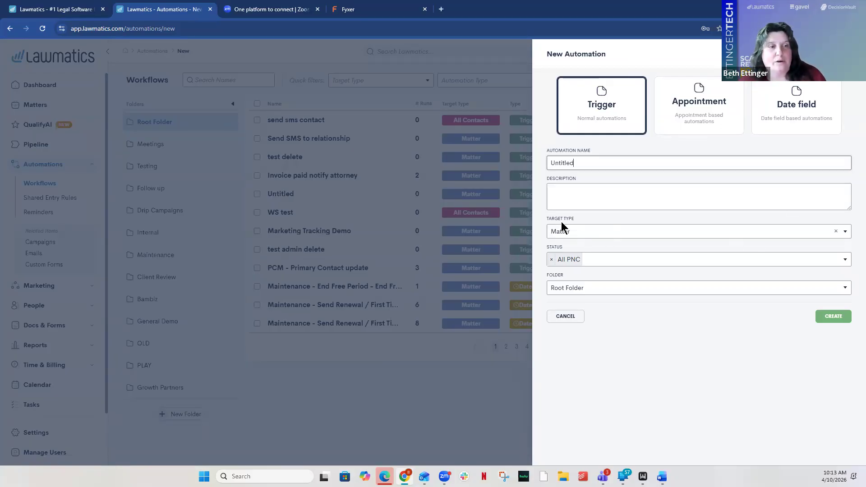
click(583, 232)
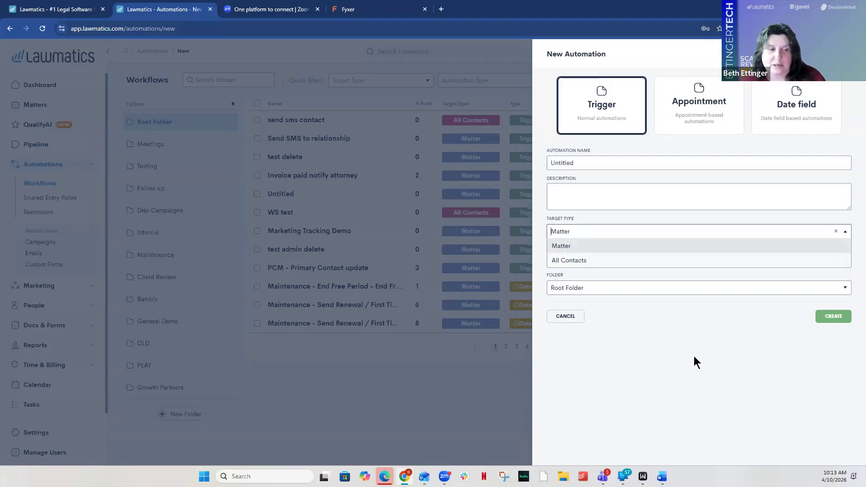
click(575, 321)
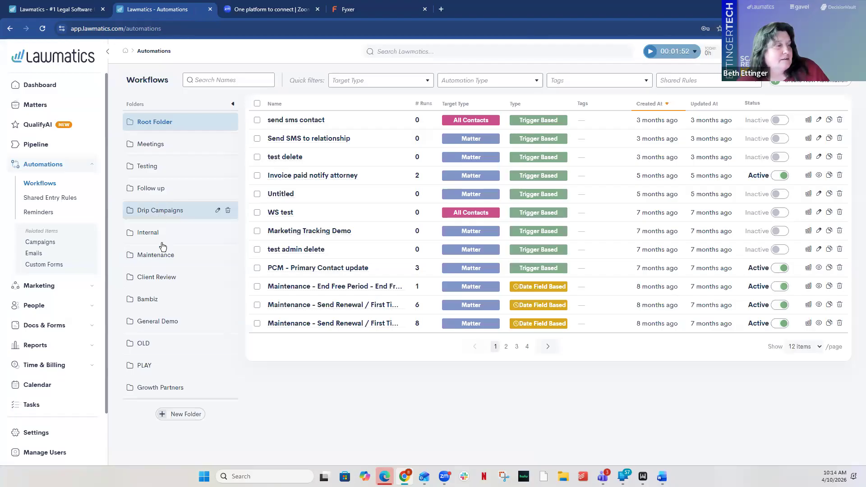
Open the DEMO -P-Consultation outcome workflow from the General Demo folder and expand its actions and entry trigger
click(157, 322)
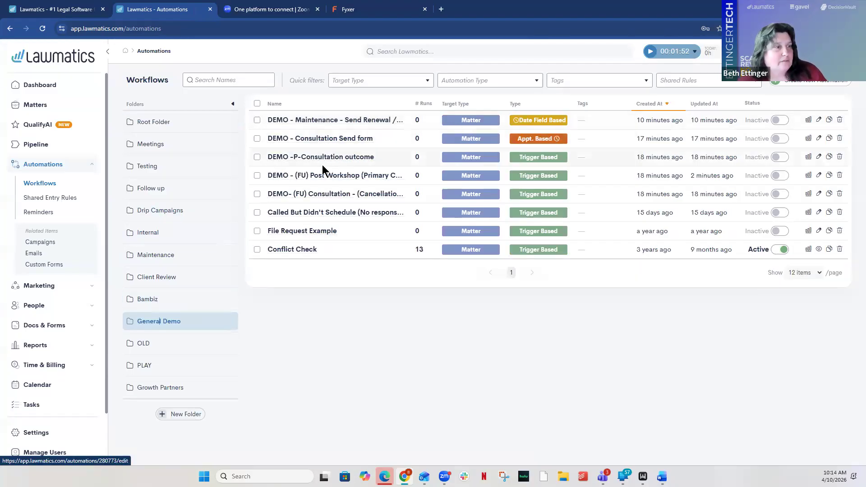
click(323, 157)
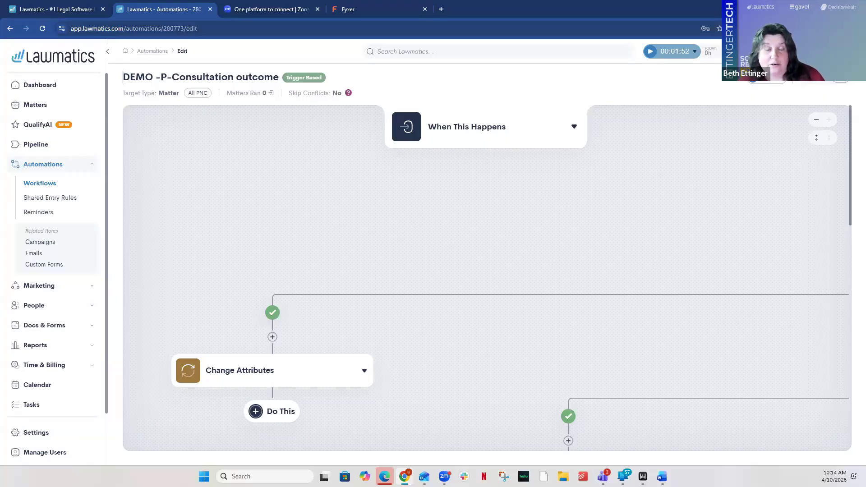
click(817, 140)
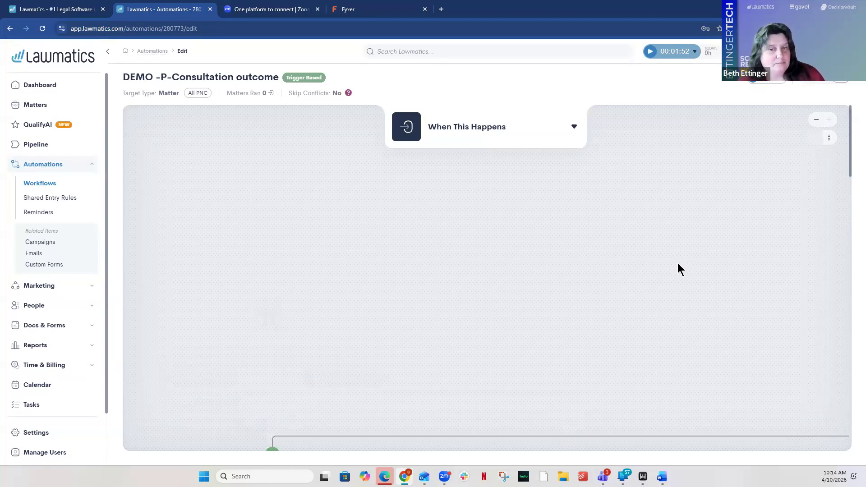
scroll(678, 264, down, 6)
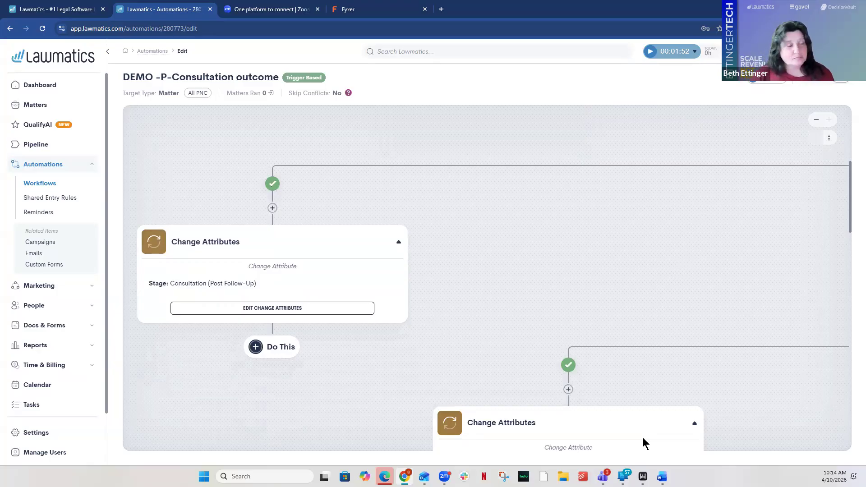
scroll(495, 361, up, 6)
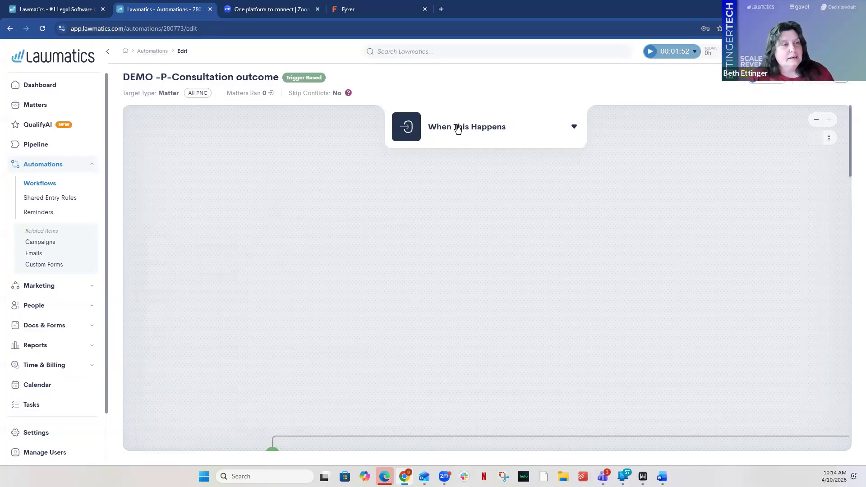
click(457, 128)
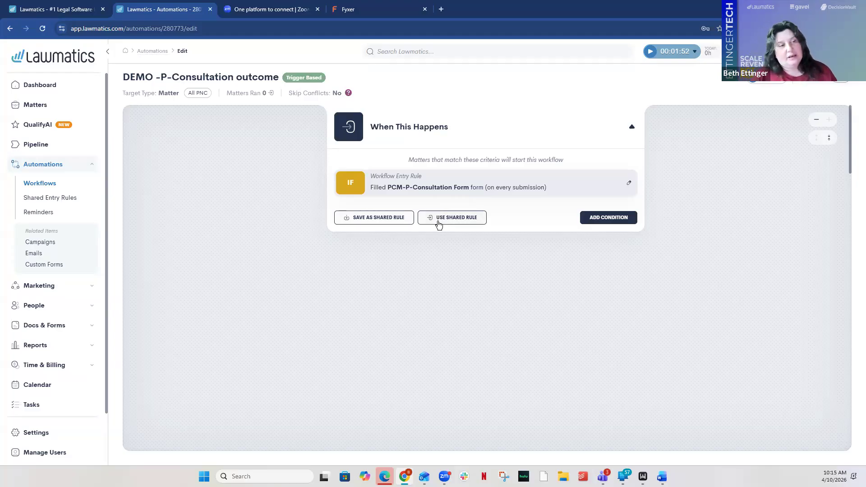
Save the workflow's entry condition as a shared rule named "Consultation form submitted"
click(387, 222)
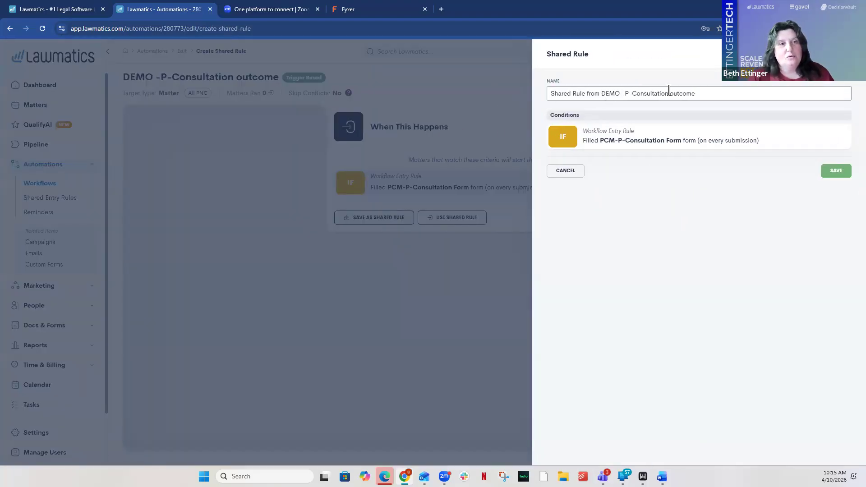
drag(699, 94, 515, 96)
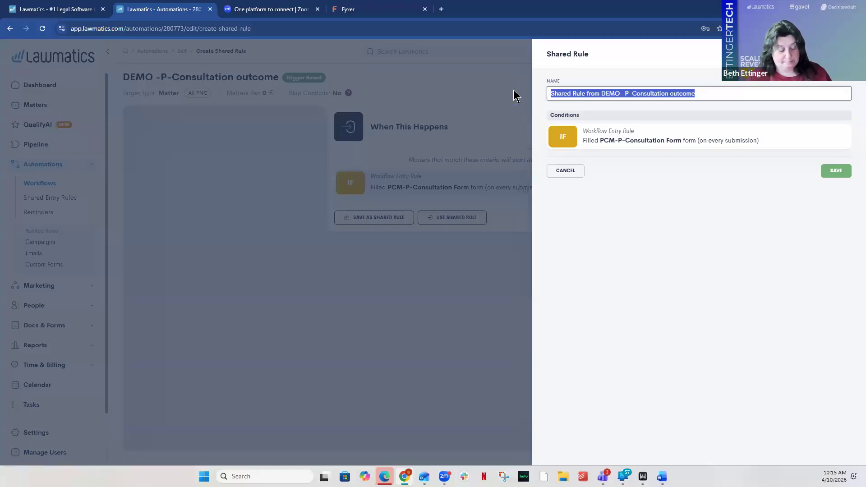
text(consultation form )
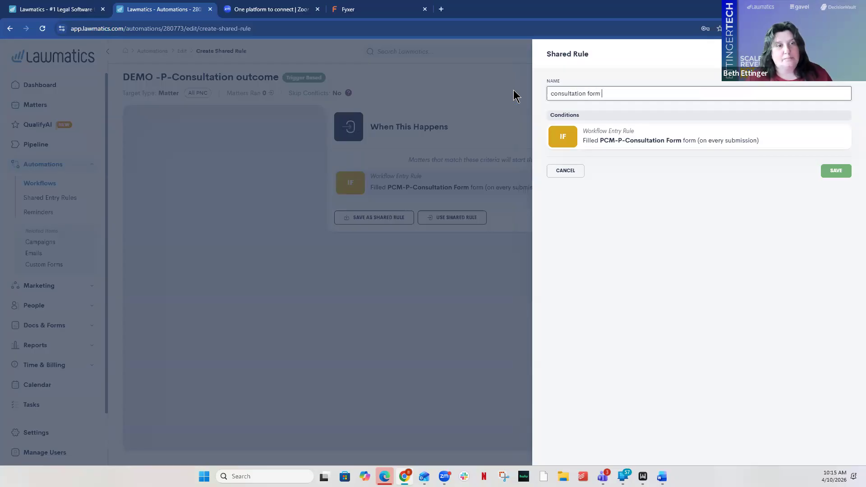
text(submitted)
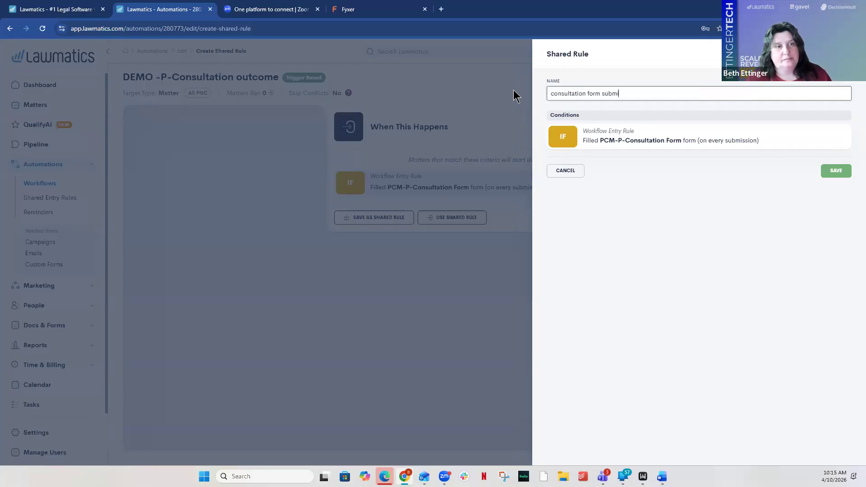
click(552, 95)
key(BackSpace)
text(C)
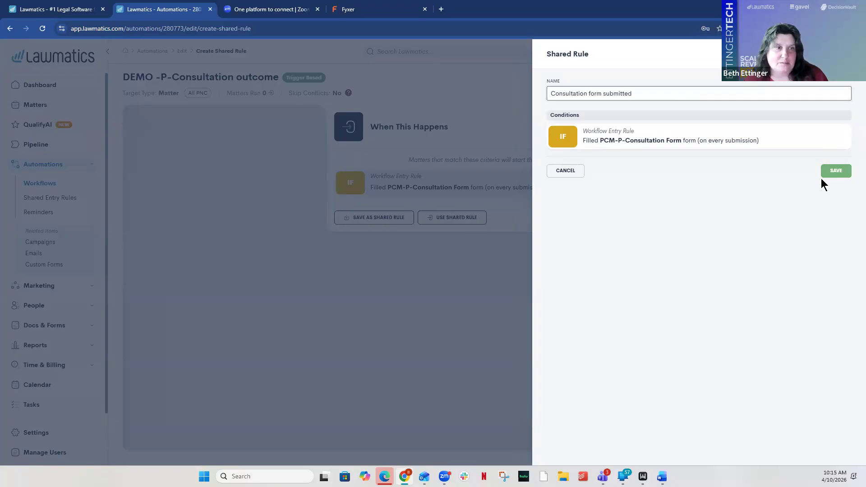
click(840, 174)
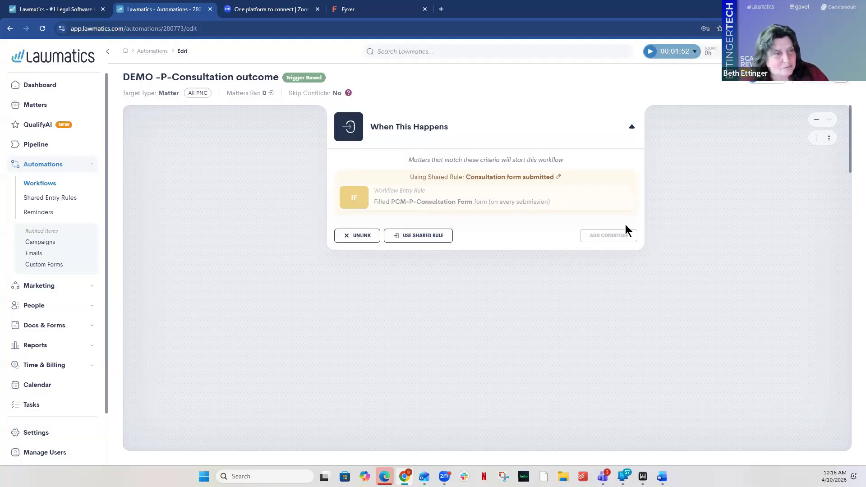
Unlink the shared rule "Consultation form submitted" from the workflow's entry trigger, without adding another condition
click(354, 236)
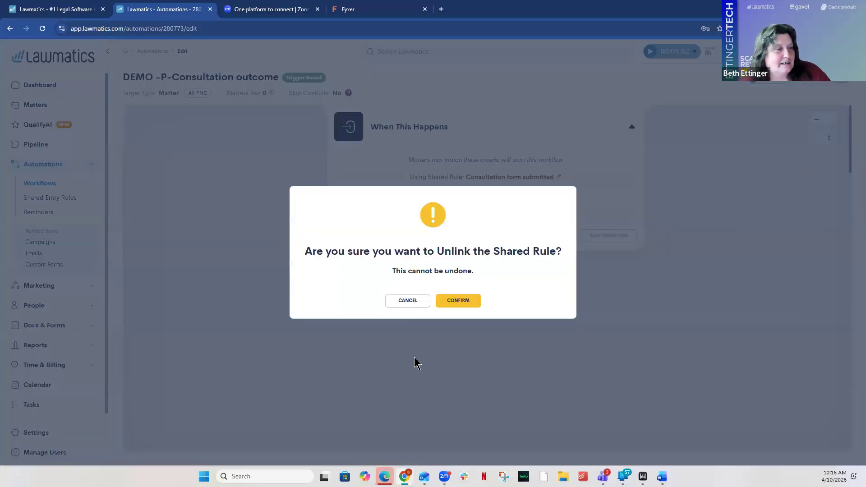
click(453, 301)
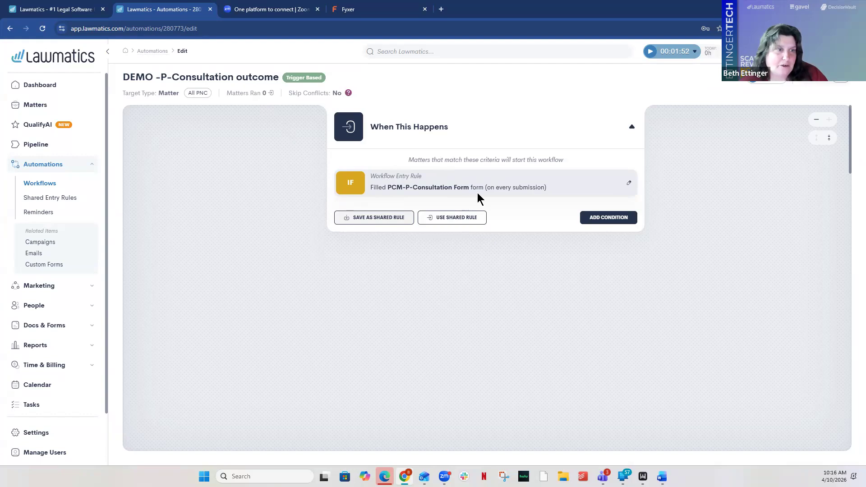
click(607, 218)
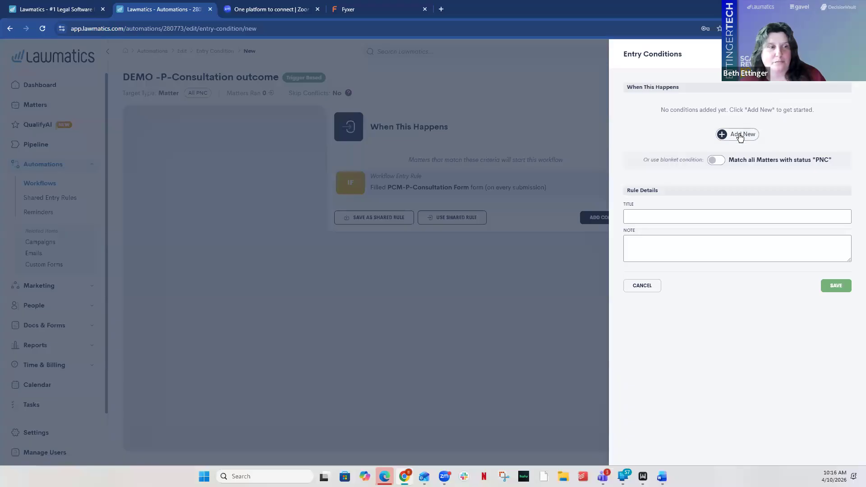
click(653, 289)
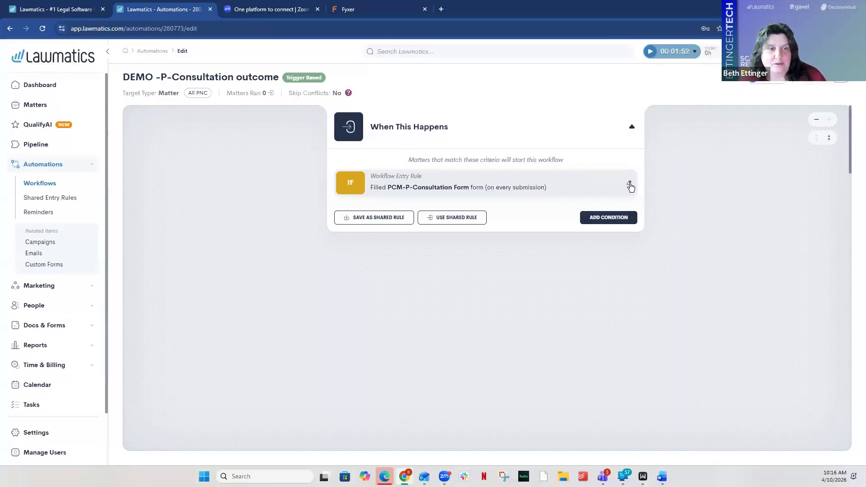
Start adding a Match on Fields condition to the workflow entry rule for the PCM-P-Consultation Form submission
click(629, 185)
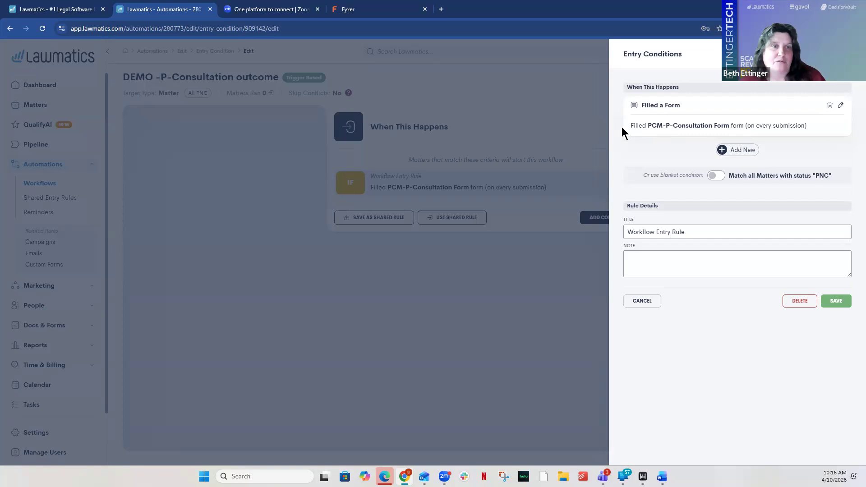
click(738, 150)
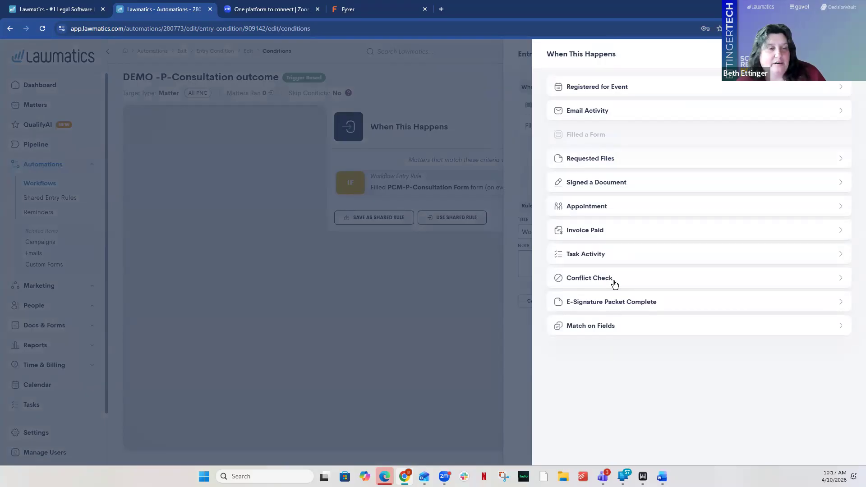
click(605, 328)
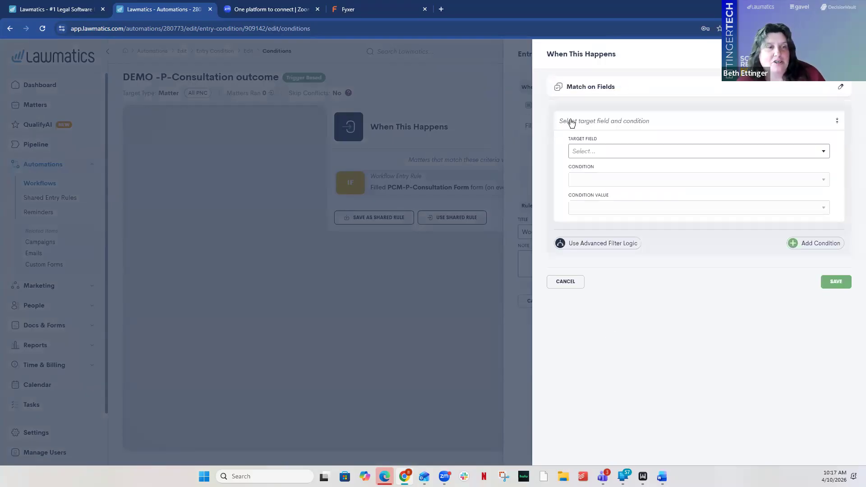
Set the match condition's target field to Consultation outcome, trying the Is Equal To and Is One Of comparisons
click(595, 150)
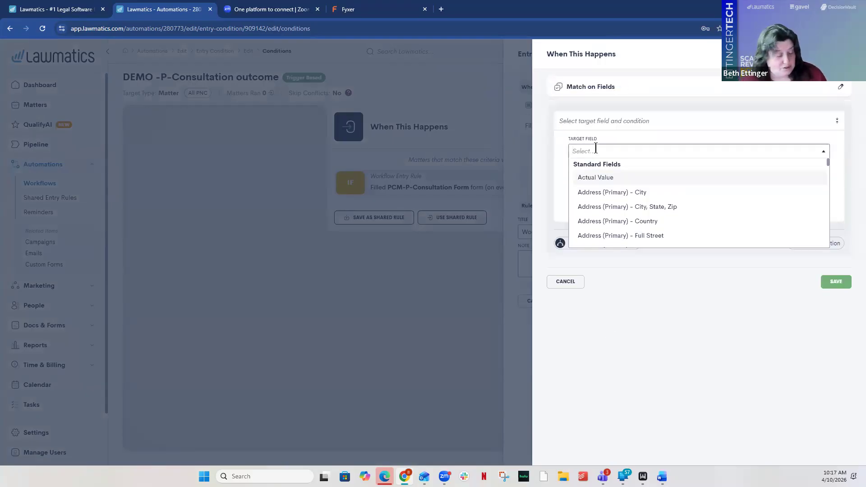
text(outco)
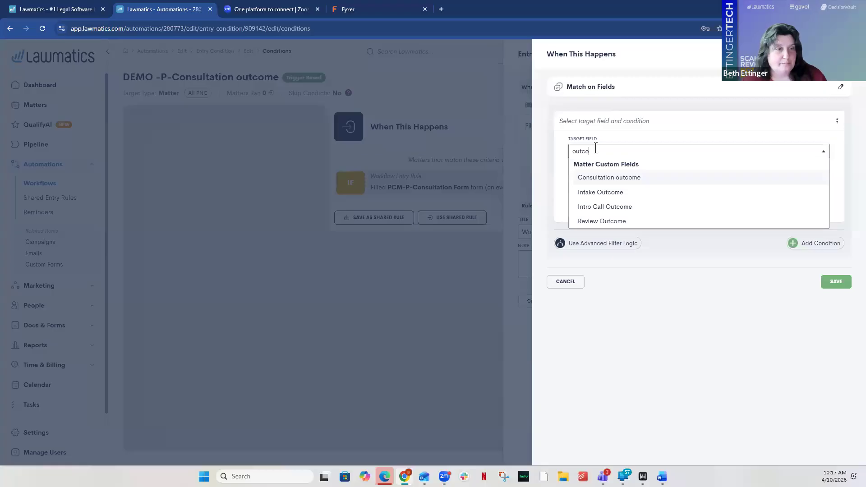
click(610, 179)
click(607, 183)
click(603, 201)
click(602, 204)
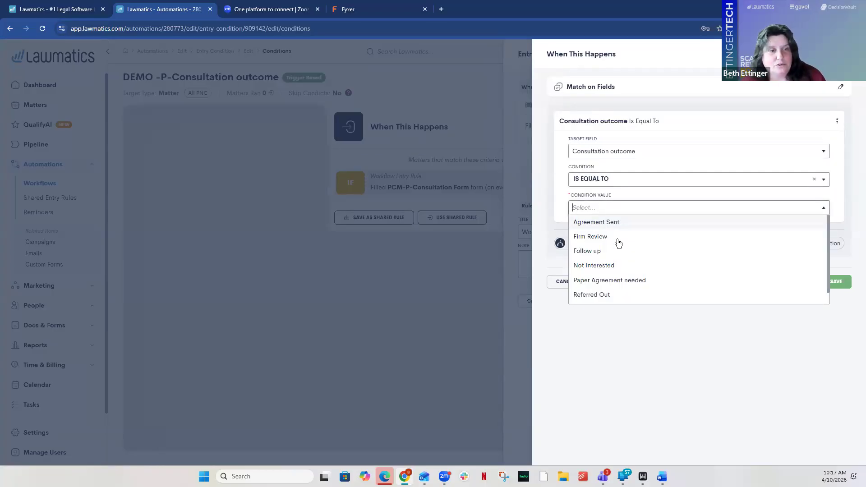
click(603, 179)
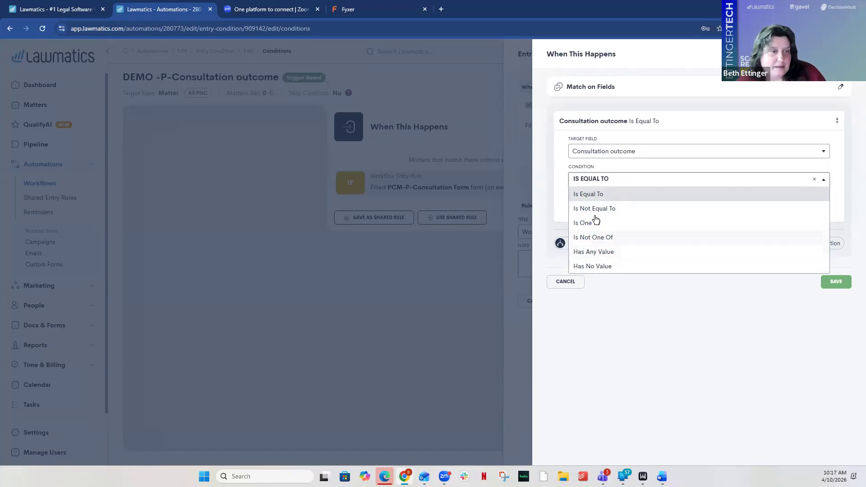
click(592, 223)
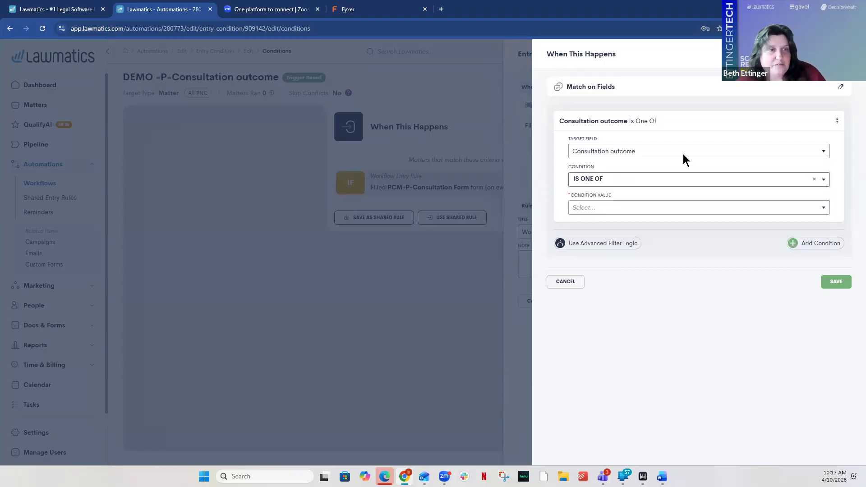
Set the match condition's target field to Practice Area with the comparison Is One Of
click(607, 148)
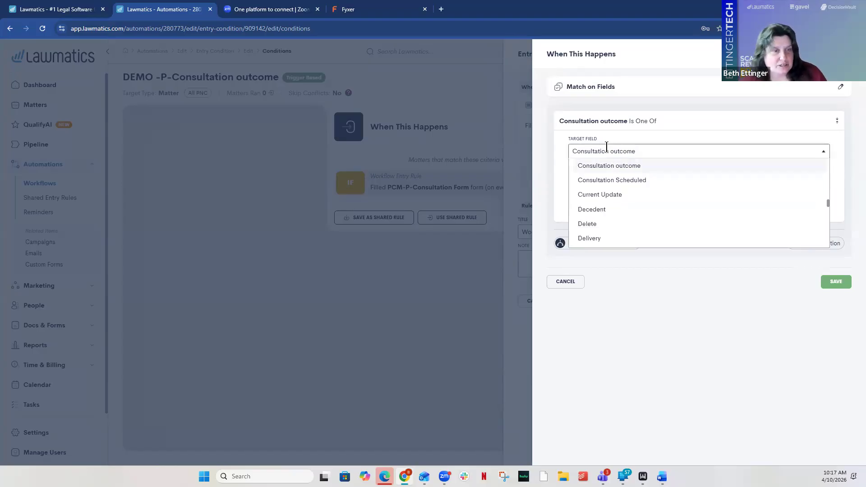
text(pra)
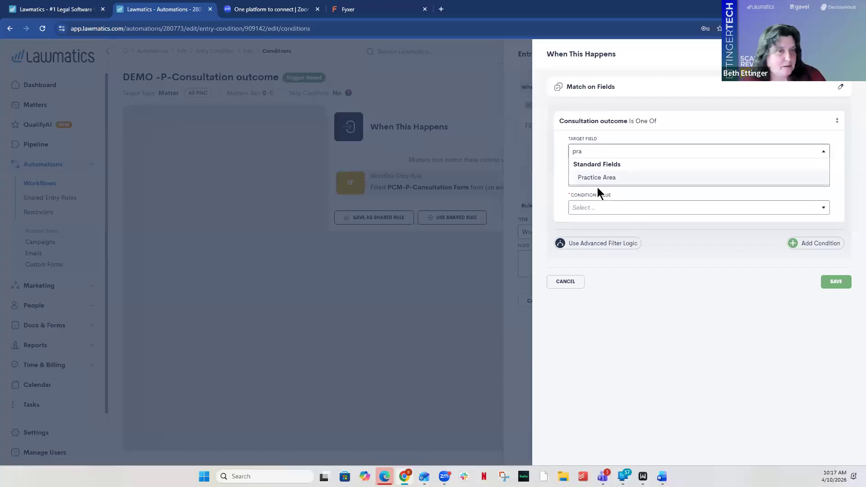
click(602, 179)
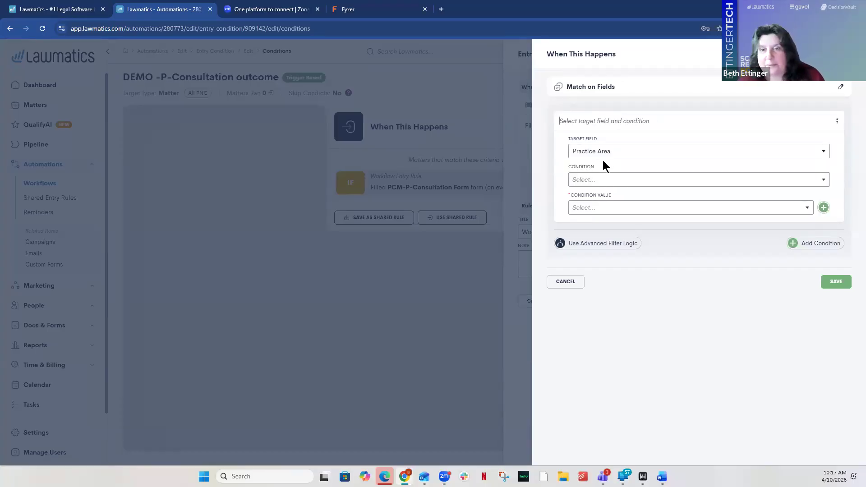
click(602, 179)
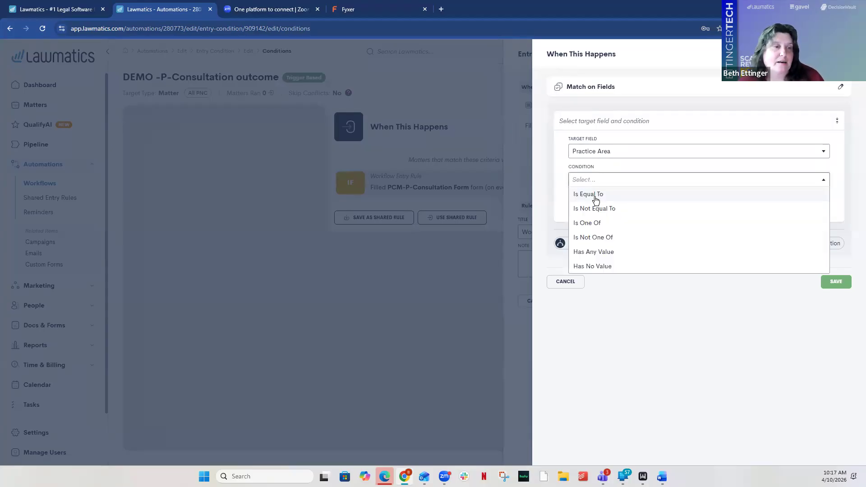
click(589, 223)
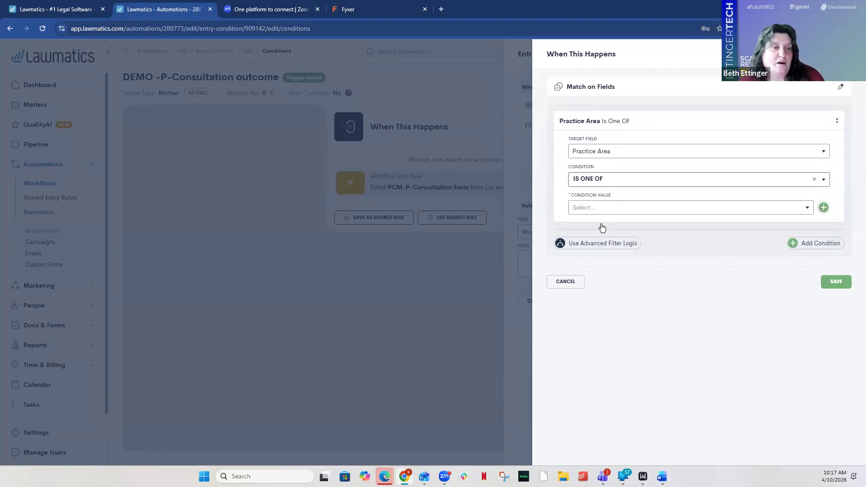
Choose Estate Planning, Probate and Trust Administration as the Practice Area values, and save the condition and the entry rule
click(602, 209)
click(603, 251)
click(660, 207)
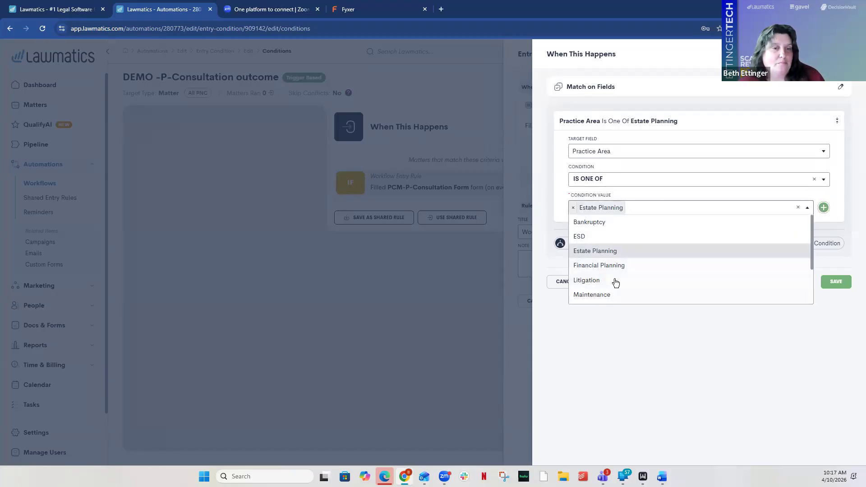
scroll(615, 282, down, 3)
click(595, 274)
click(686, 209)
click(614, 283)
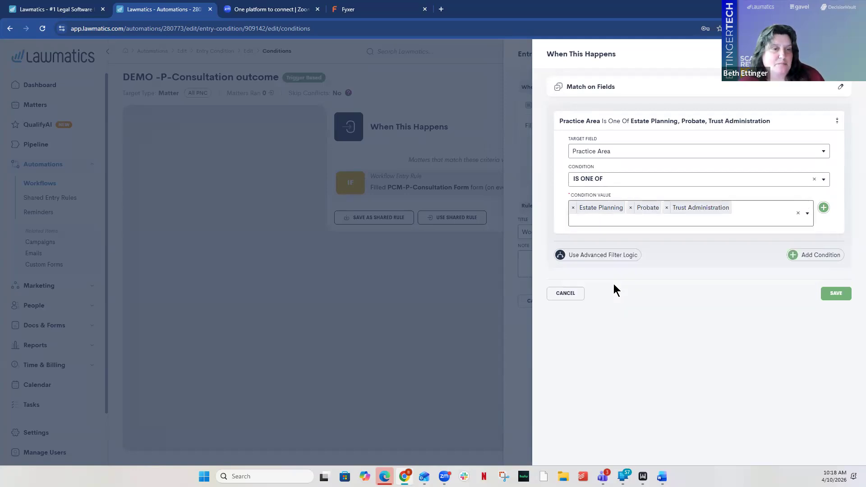
click(837, 294)
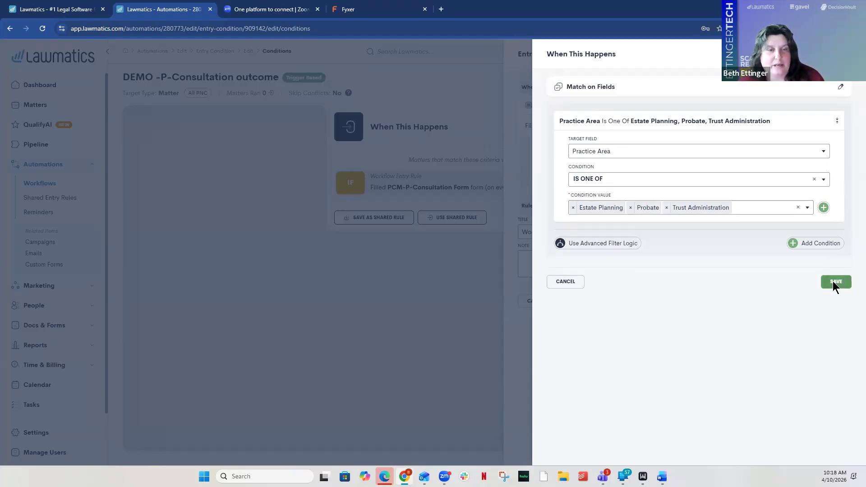
click(835, 281)
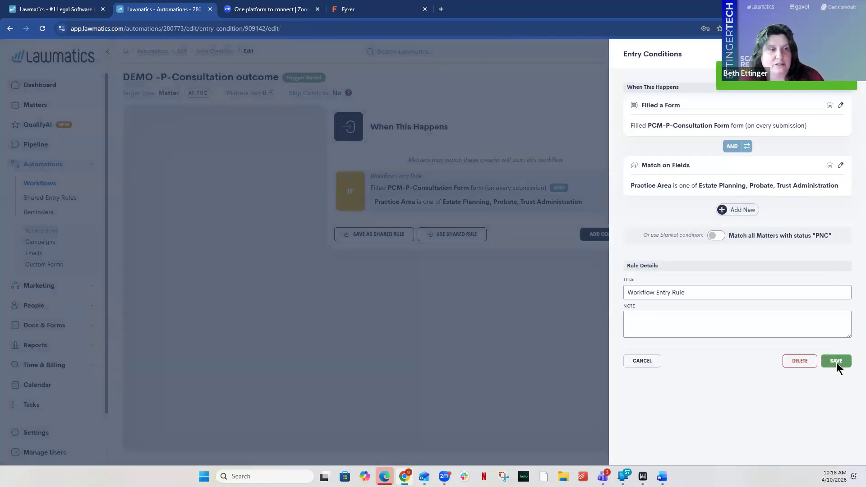
click(836, 361)
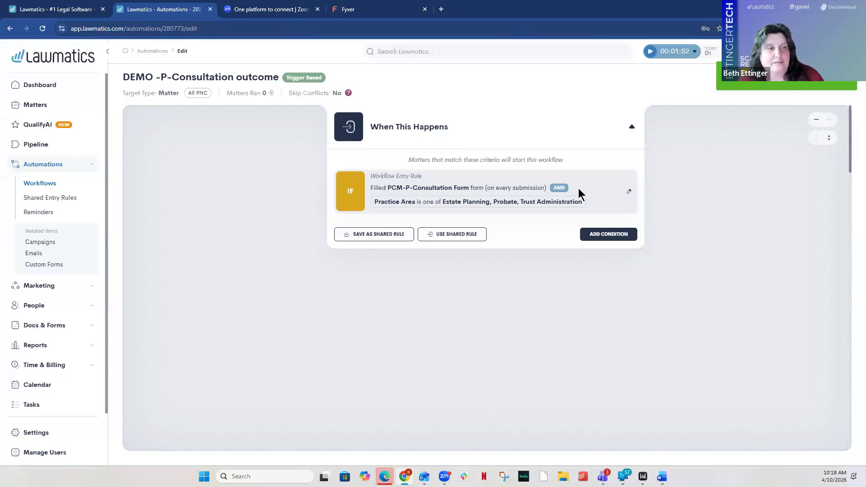
Start a second entry condition of type Match on Fields, with Status as its target field
click(599, 237)
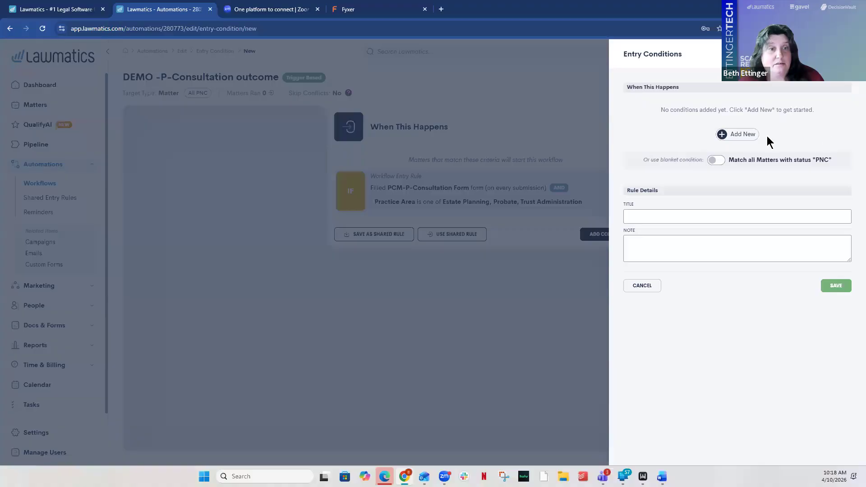
click(754, 138)
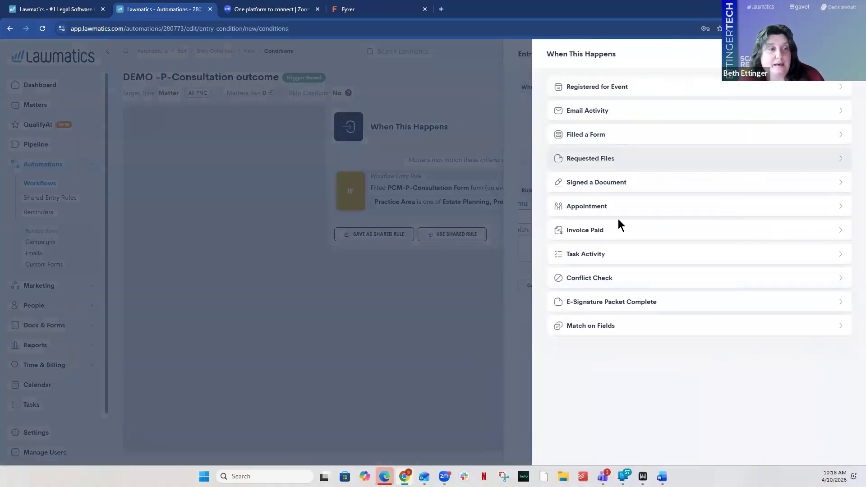
click(608, 328)
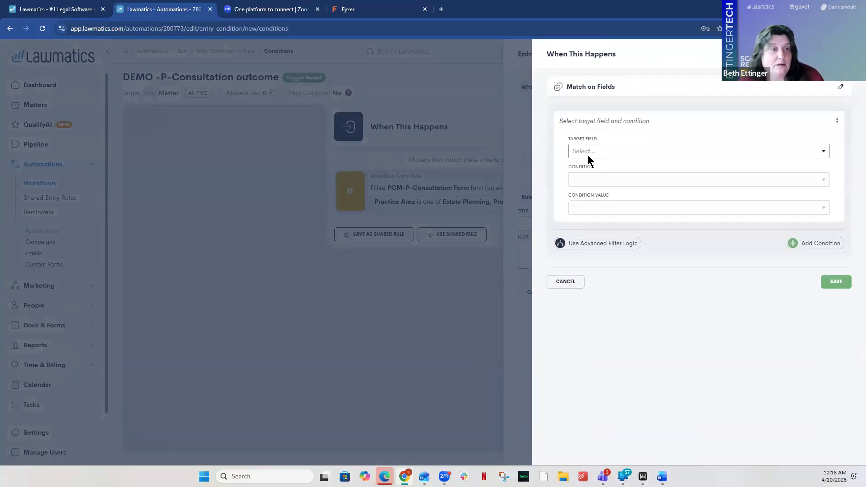
click(587, 153)
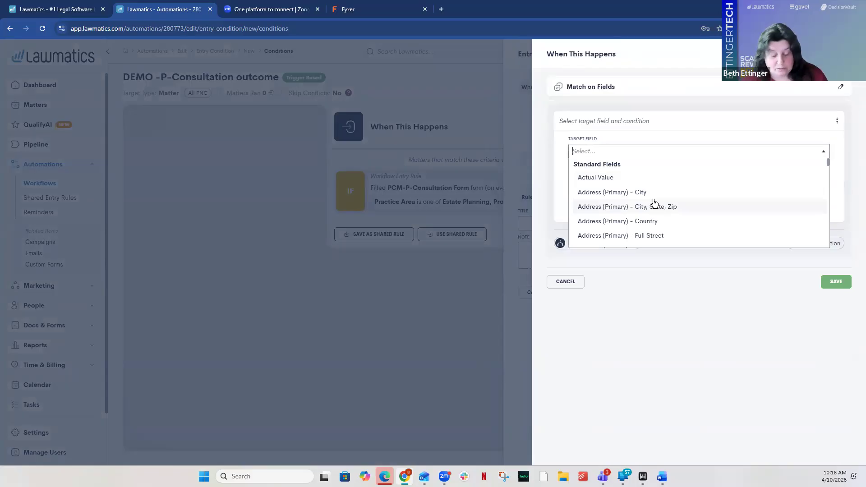
scroll(648, 215, down, 3)
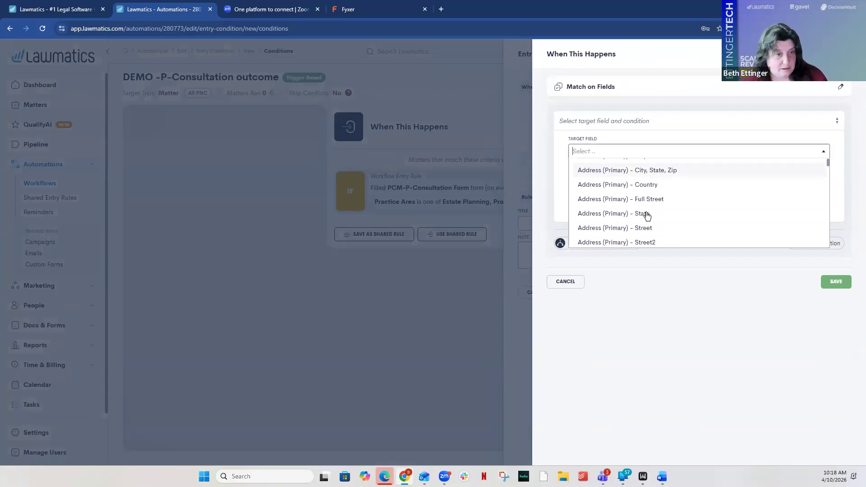
scroll(647, 215, down, 4)
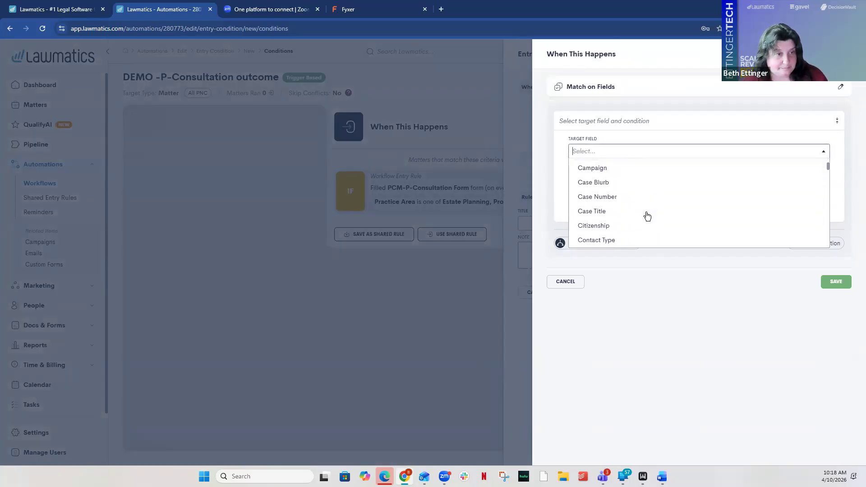
scroll(647, 215, down, 1)
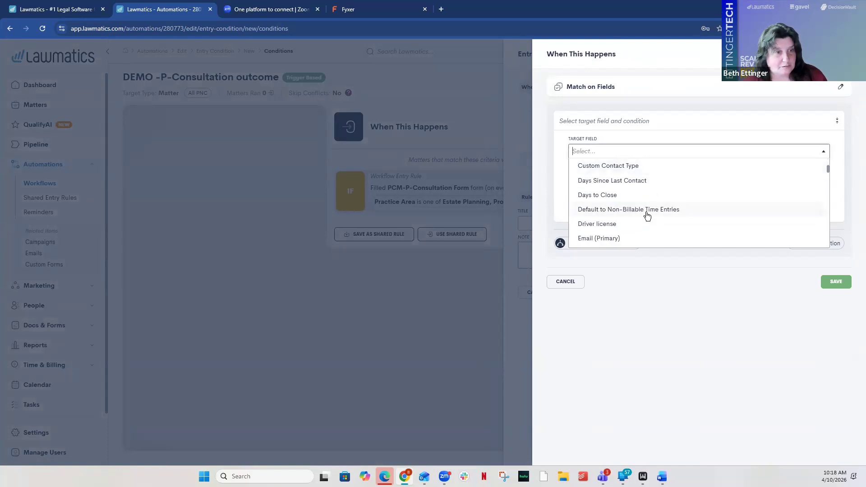
scroll(647, 216, down, 12)
scroll(647, 216, down, 1)
scroll(647, 215, up, 3)
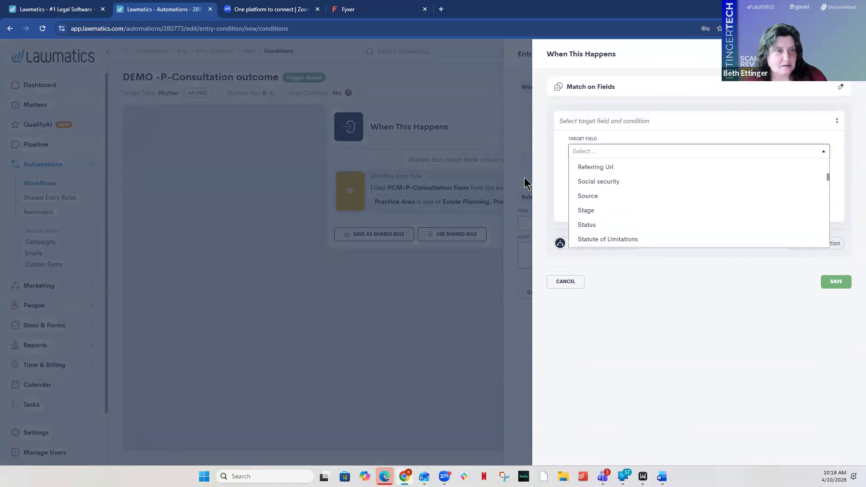
click(587, 225)
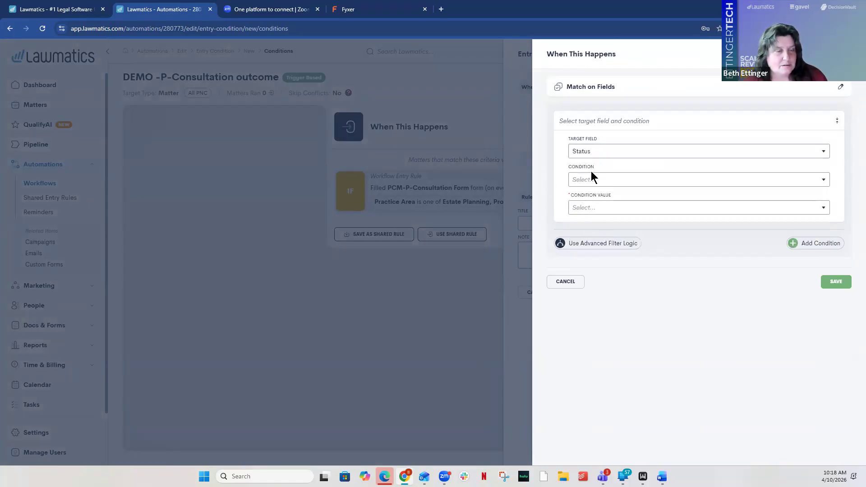
Save the second condition as Status Is Equal To PNC and join it to the first entry rule with AND
click(589, 179)
click(593, 198)
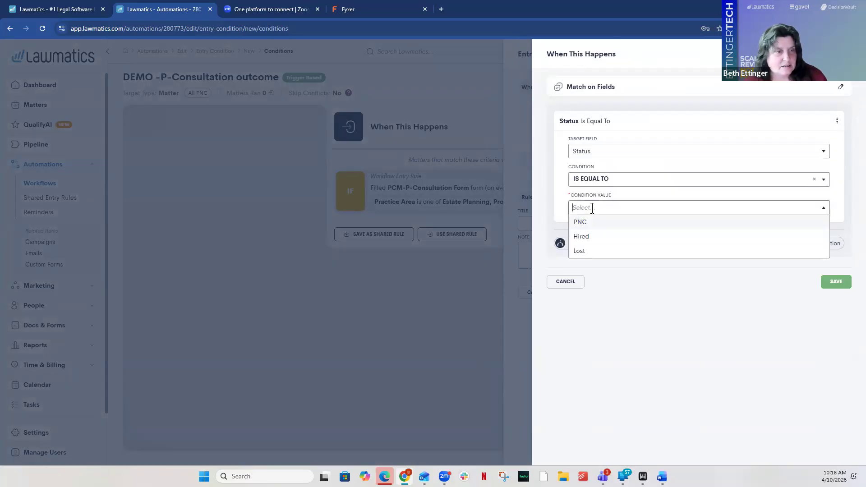
click(594, 224)
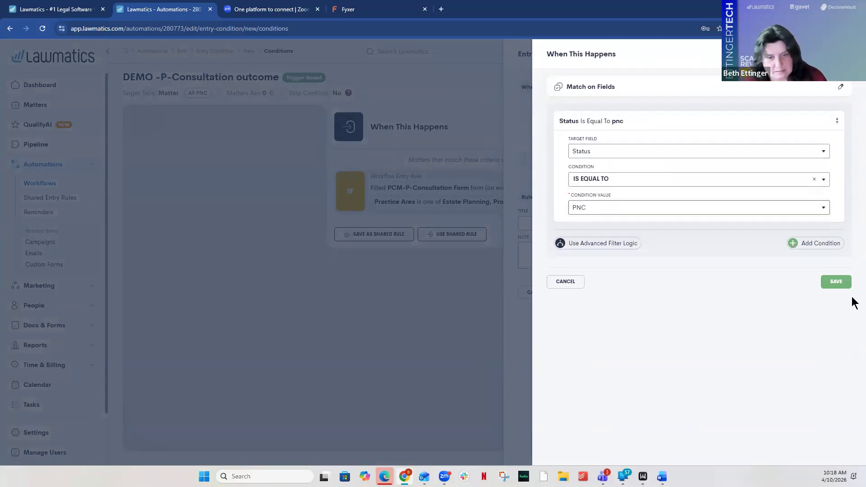
click(835, 282)
click(836, 300)
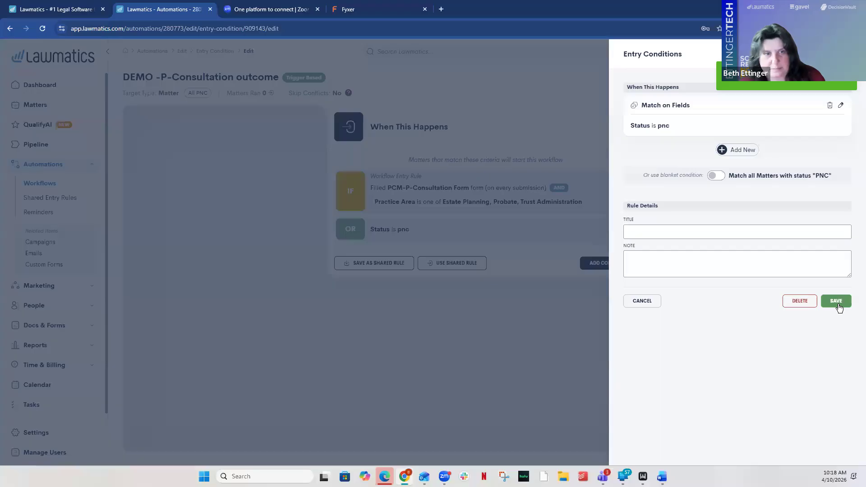
click(306, 218)
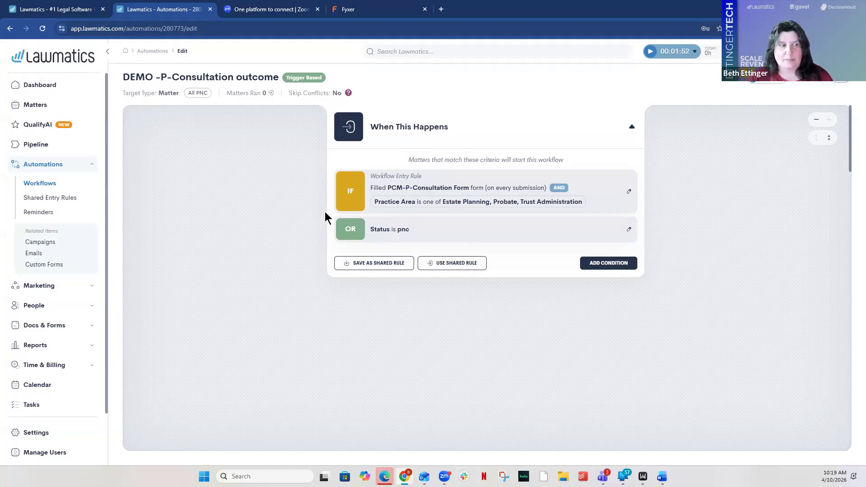
click(346, 231)
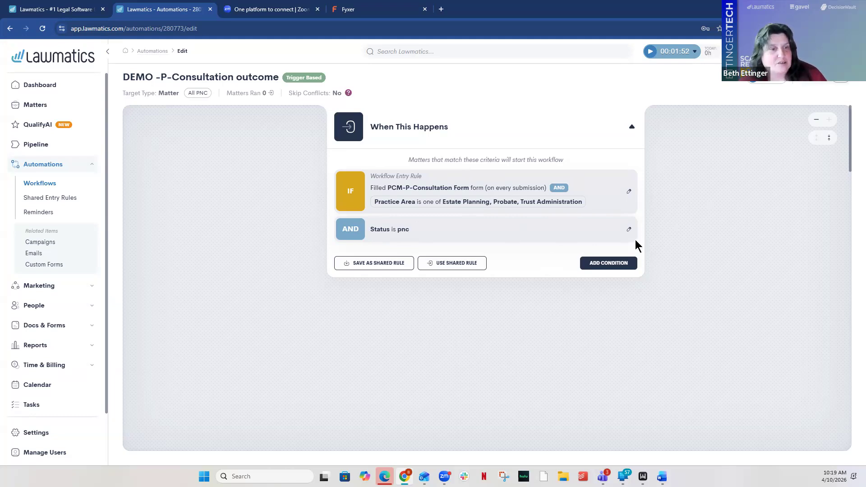
Try out an Email Activity entry condition for the email (FU) - Consultation (Cancellation) #2 (Fee), check its status choices, and discard it
click(634, 262)
click(722, 134)
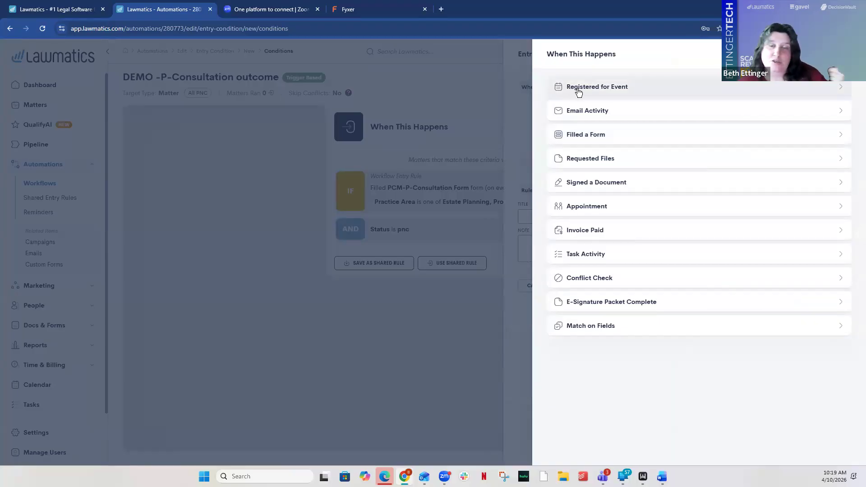
click(586, 112)
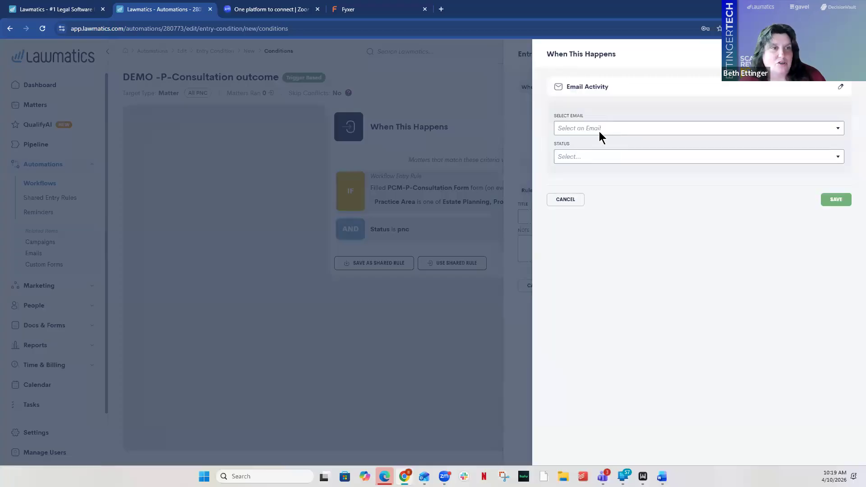
click(590, 129)
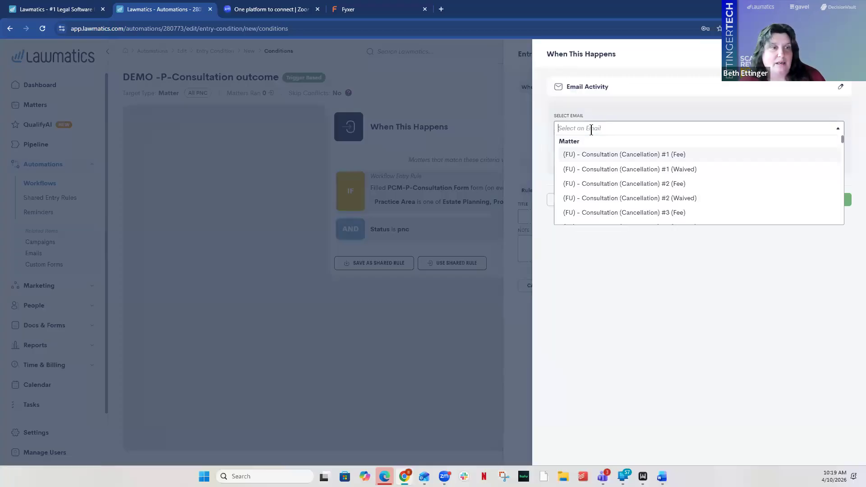
click(627, 184)
click(598, 157)
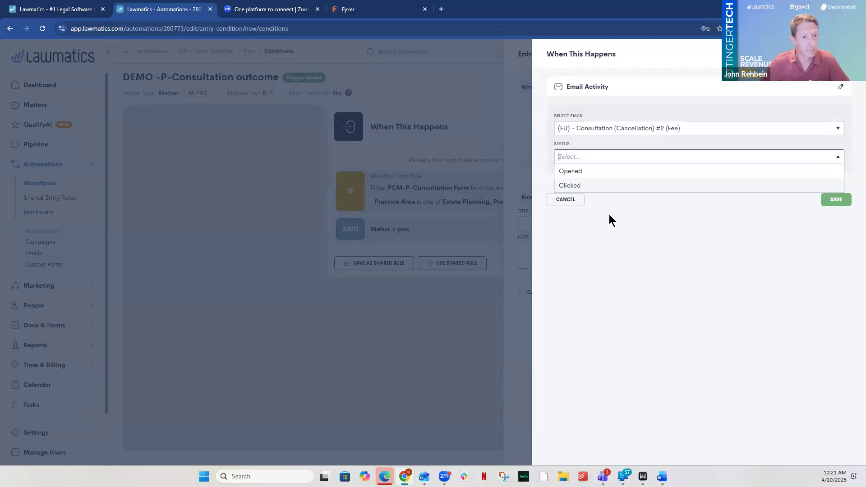
click(746, 226)
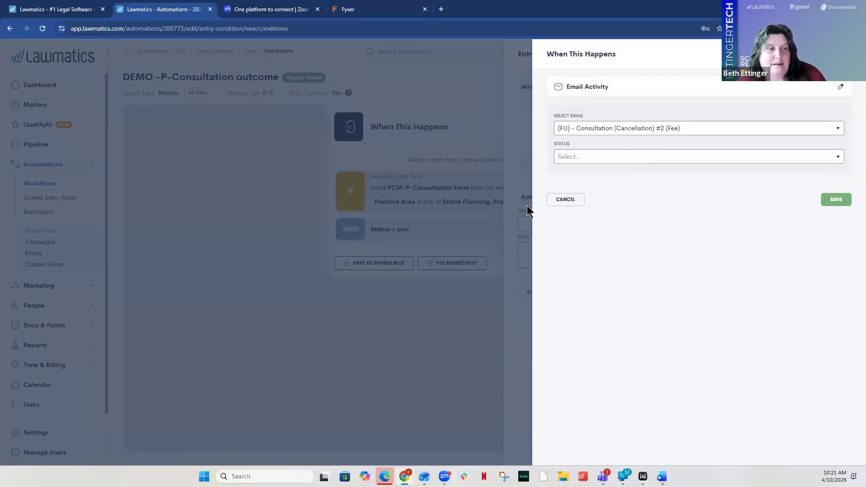
click(564, 201)
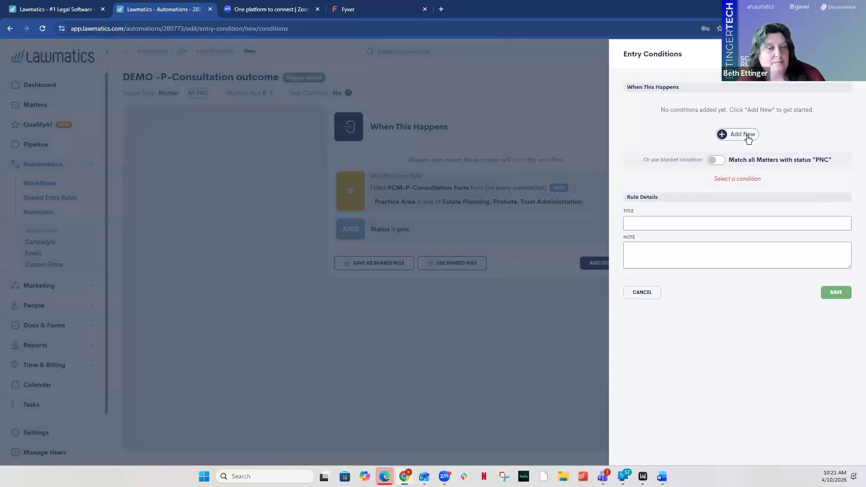
Examine the repeating options of a Filled a Form entry condition and cancel it
click(742, 134)
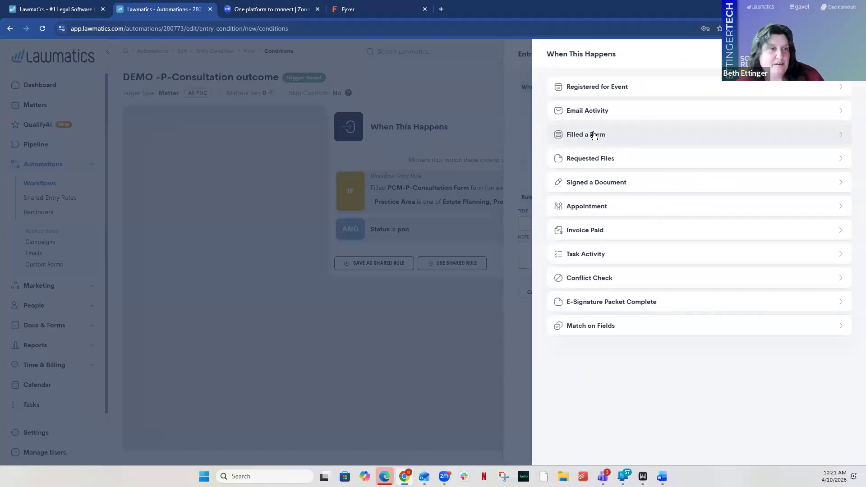
click(607, 127)
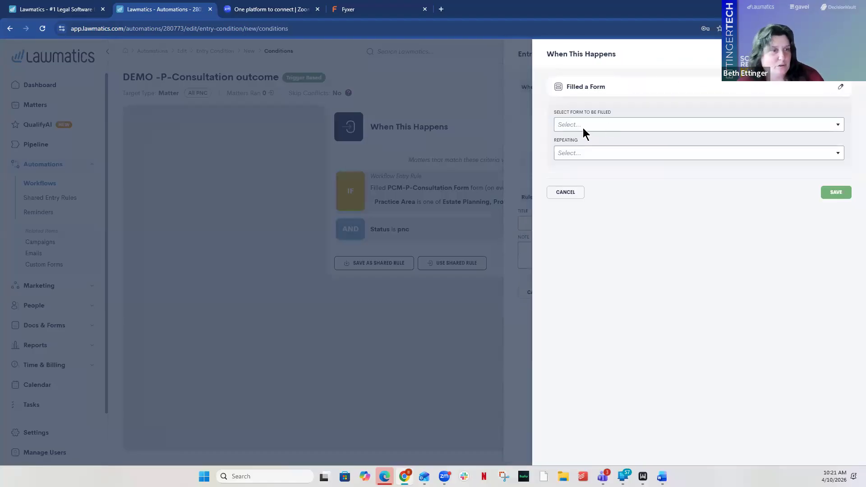
click(575, 152)
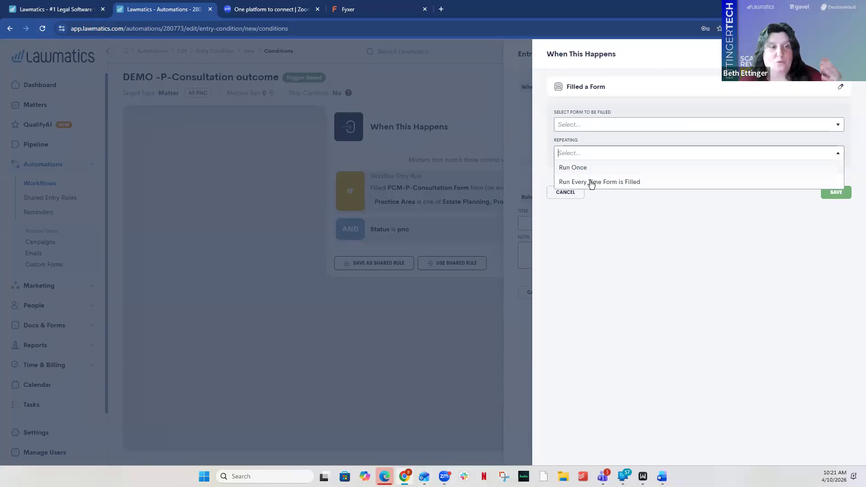
click(572, 197)
Try out a Requested Files condition with template Personal Injury Files, condition IS and status Submitted, and cancel it
click(747, 134)
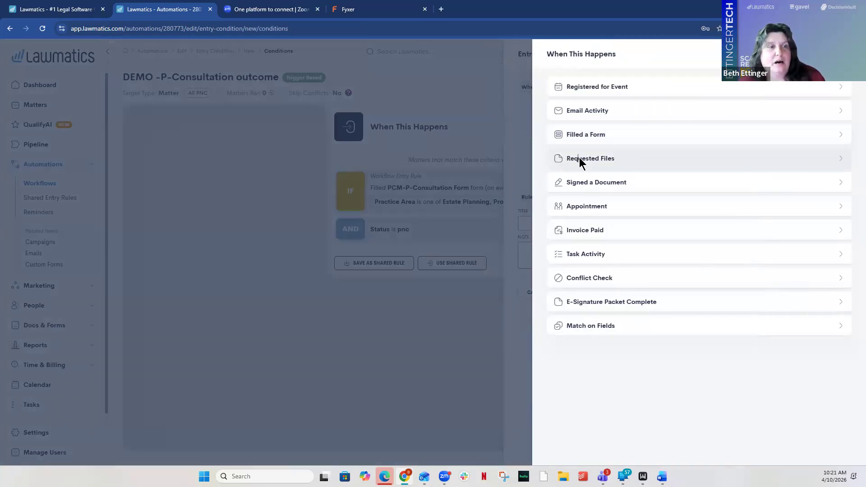
click(581, 161)
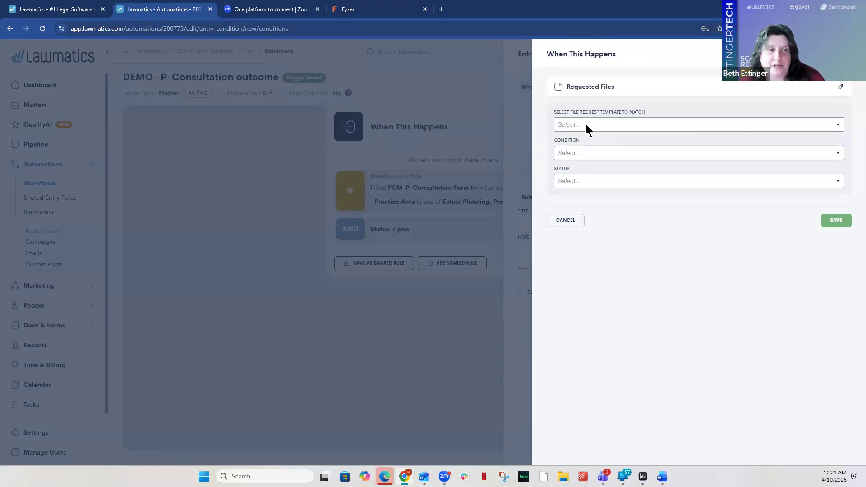
click(585, 124)
click(591, 137)
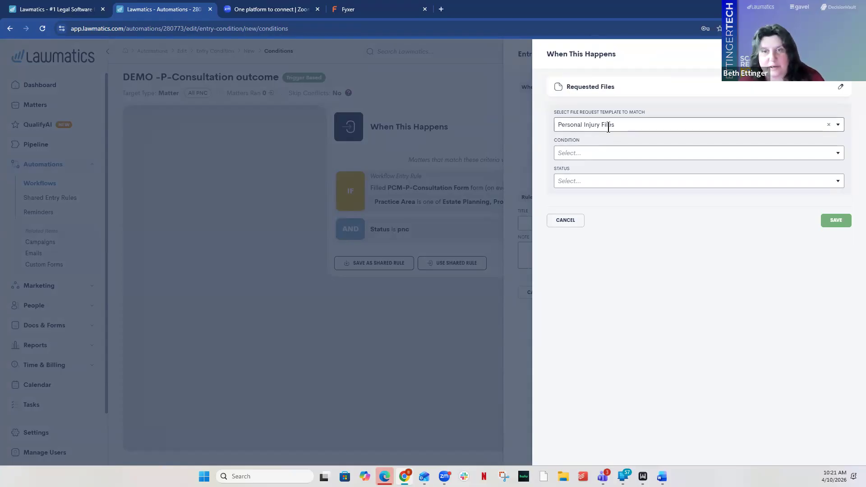
click(604, 152)
click(585, 169)
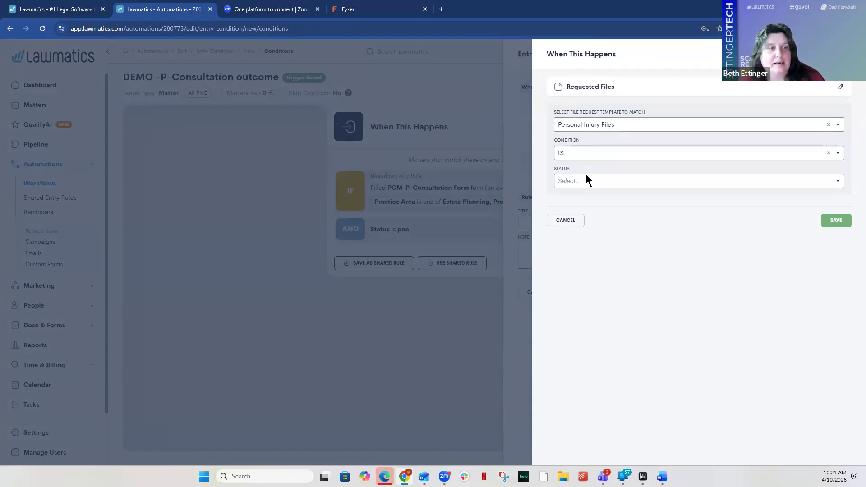
click(586, 183)
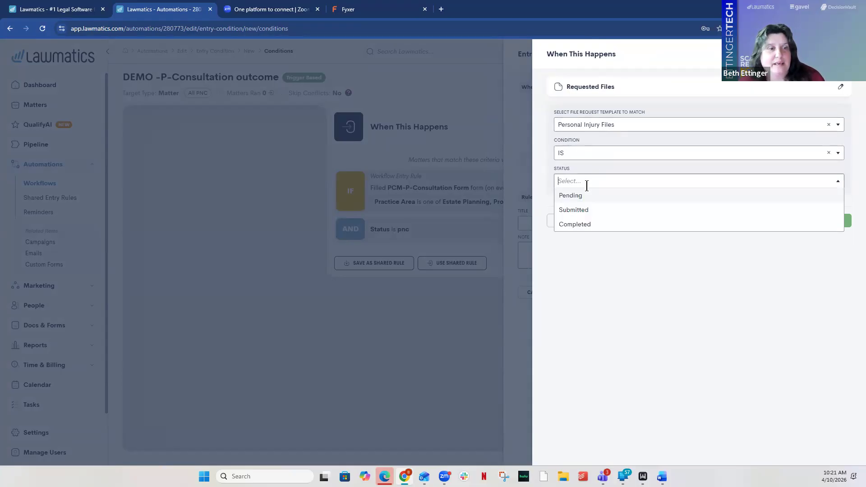
click(587, 210)
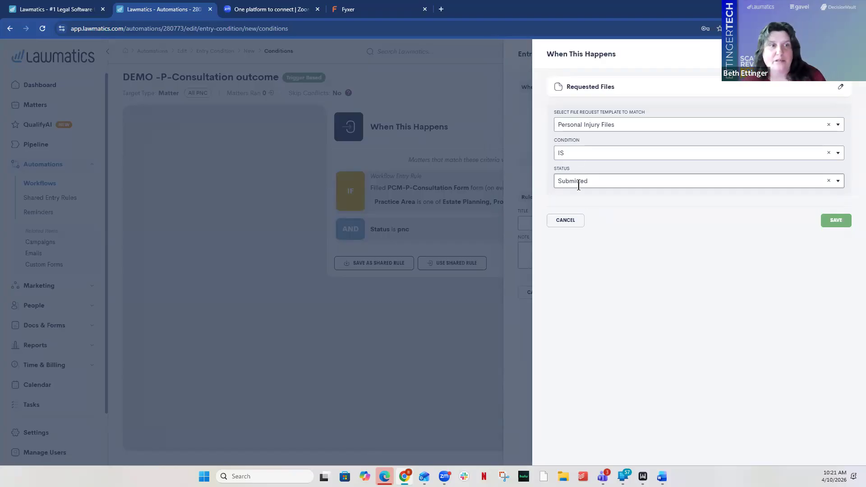
click(575, 224)
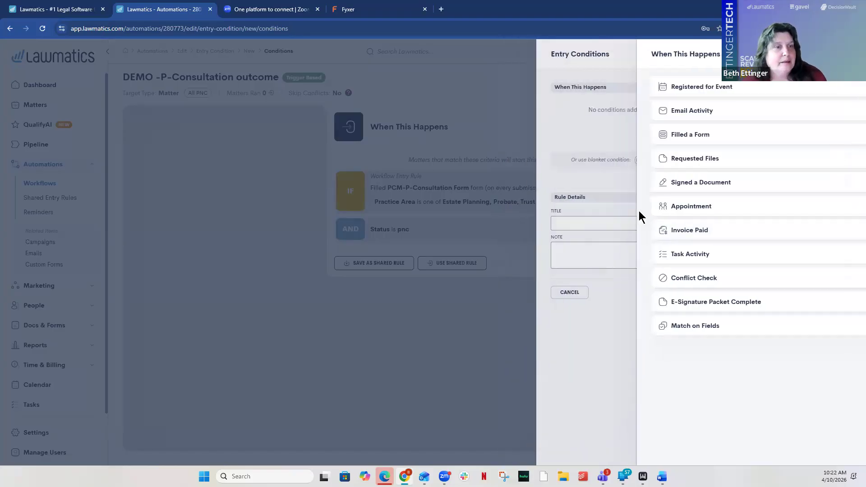
Try out an Appointment condition with status Created and appointment type Initial Consultation, and cancel it
click(723, 135)
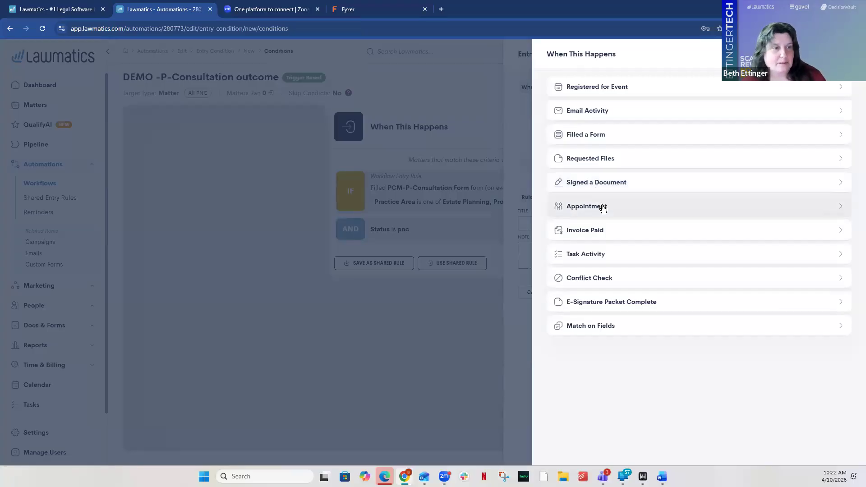
click(603, 206)
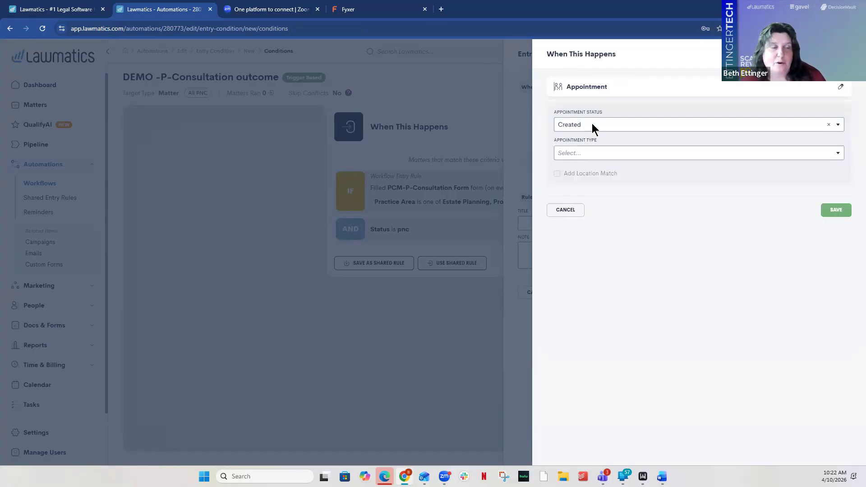
click(571, 152)
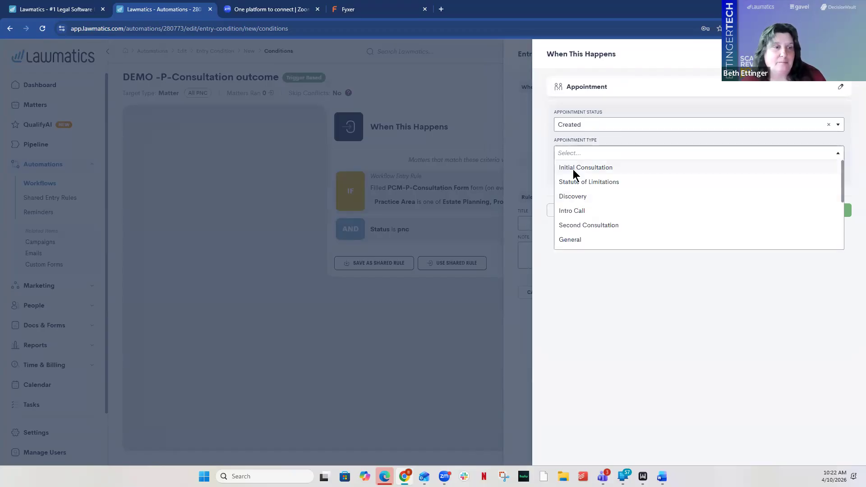
click(574, 169)
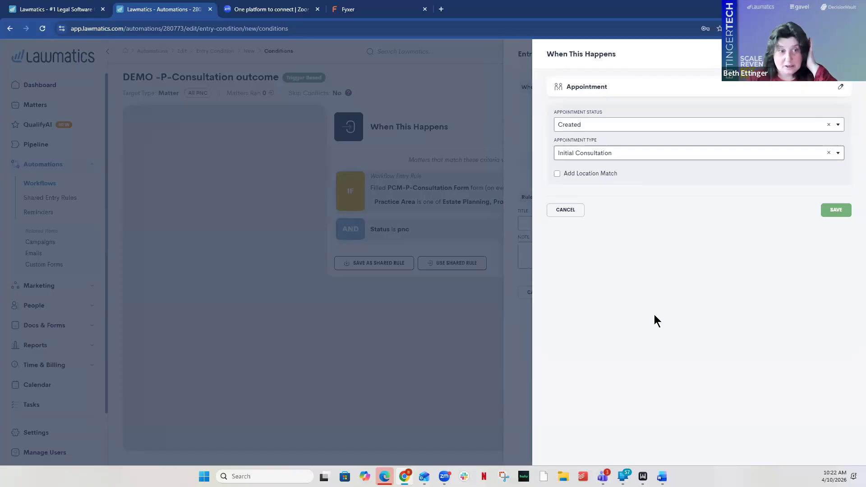
click(571, 215)
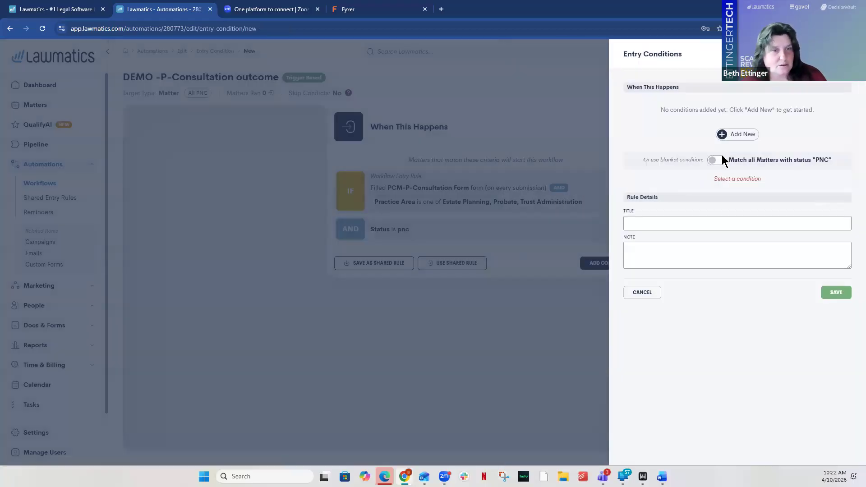
Look at the settings of a Conflict Check entry condition and cancel it
click(731, 137)
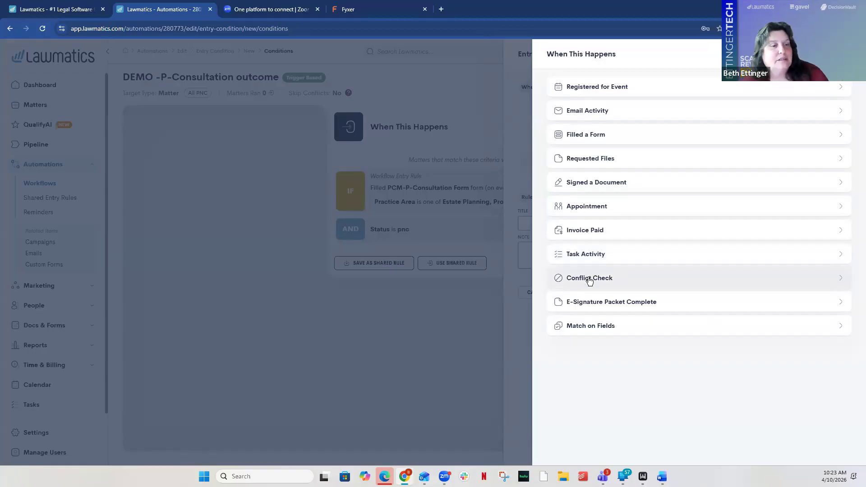
click(590, 279)
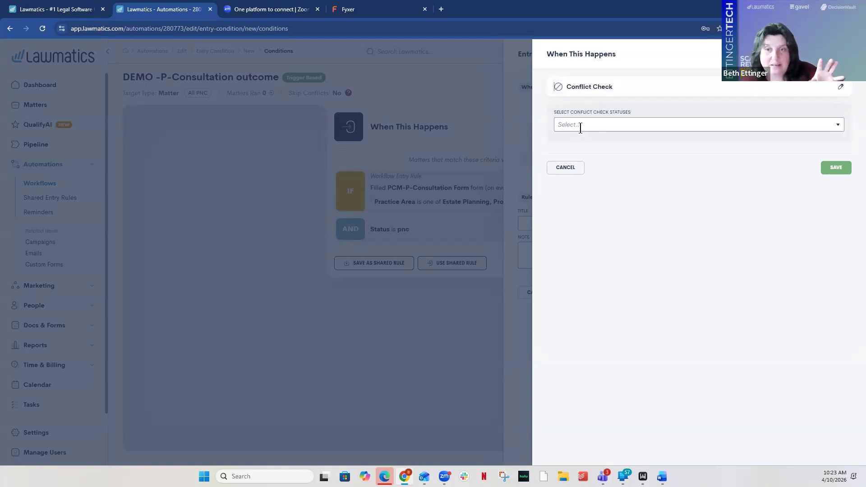
click(572, 166)
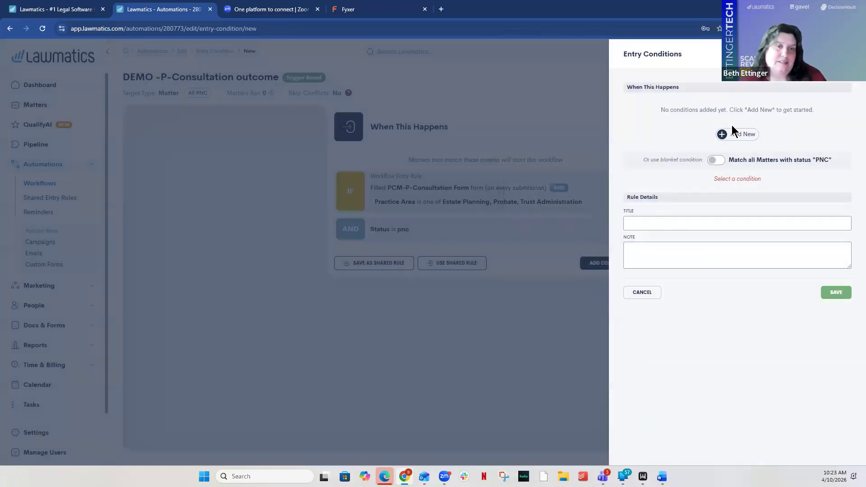
Examine the target fields offered by a Match on Fields condition, and cancel both it and the new entry condition
click(740, 134)
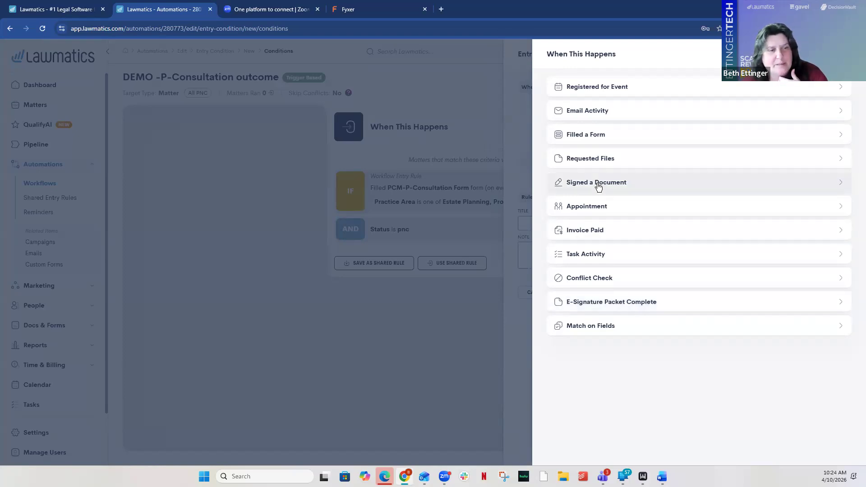
click(606, 326)
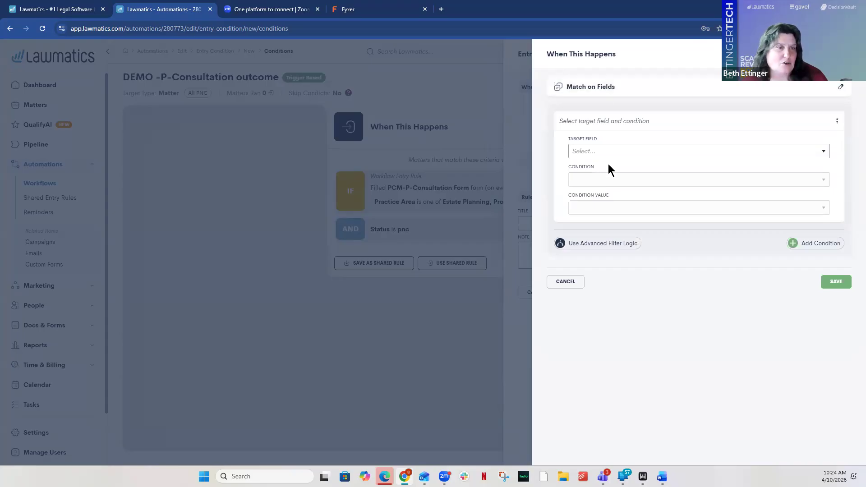
click(612, 151)
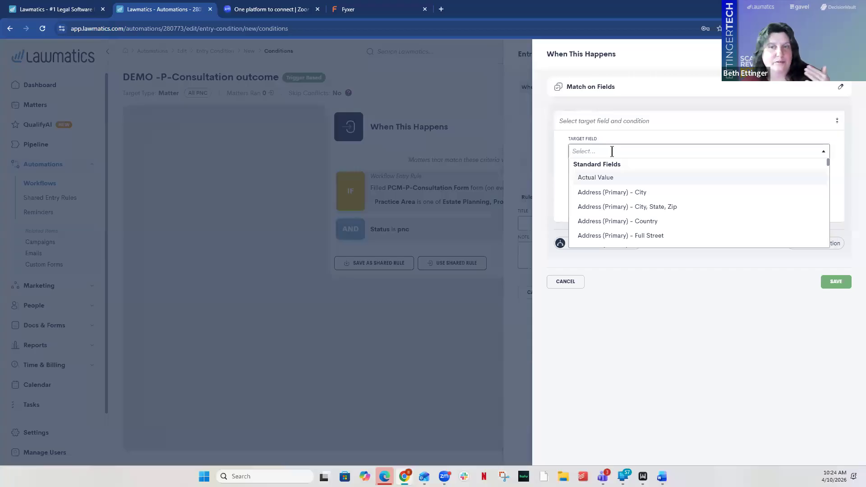
click(638, 309)
click(571, 282)
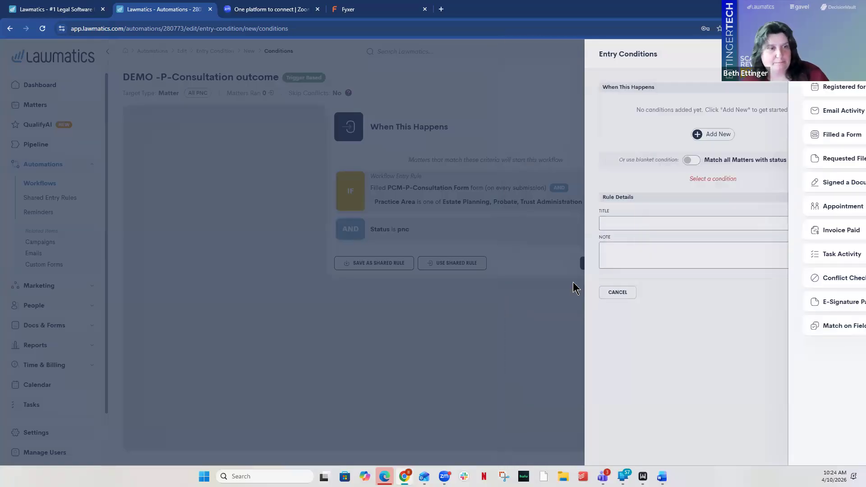
click(653, 297)
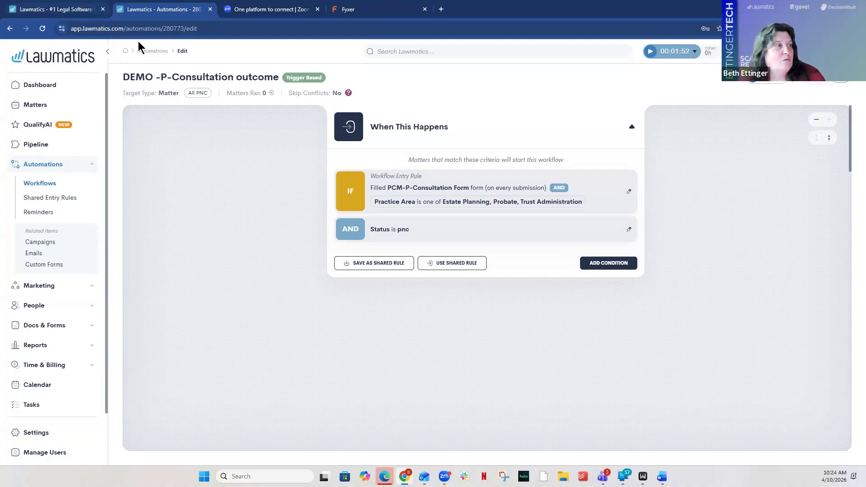
Return to the workflows list and open DEMO - Consultation Send form from the General Demo folder in a new browser tab
click(153, 52)
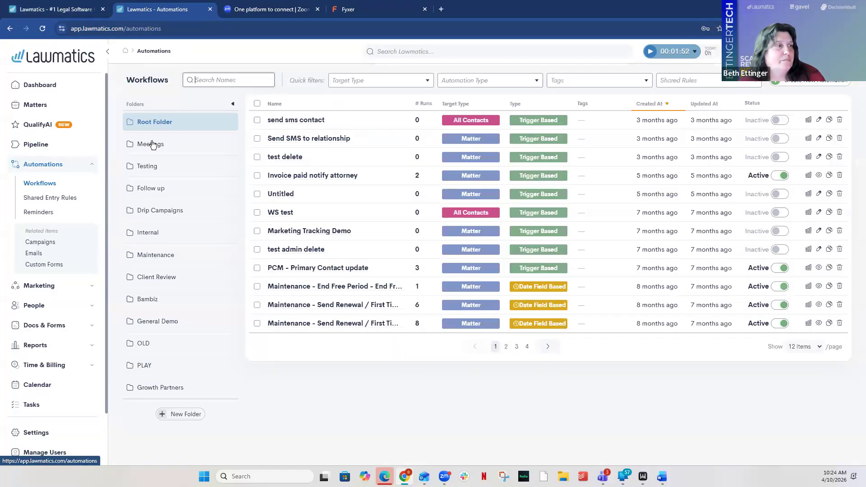
click(150, 321)
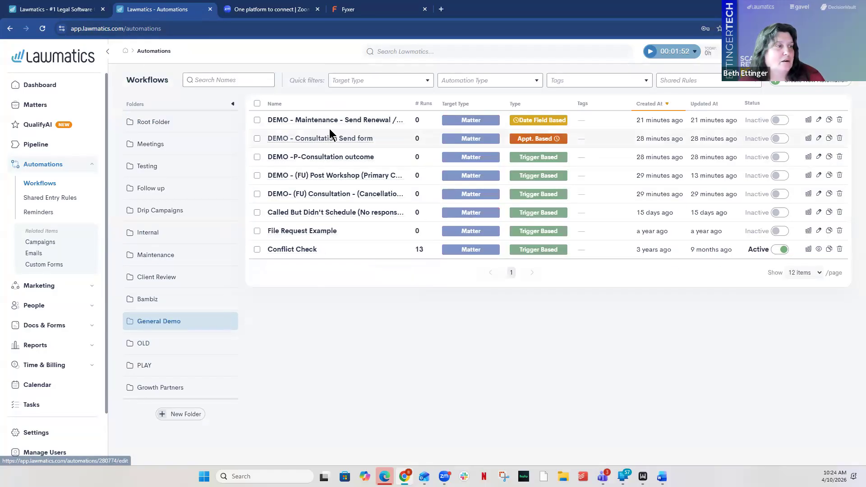
right_click(331, 140)
click(352, 149)
click(286, 10)
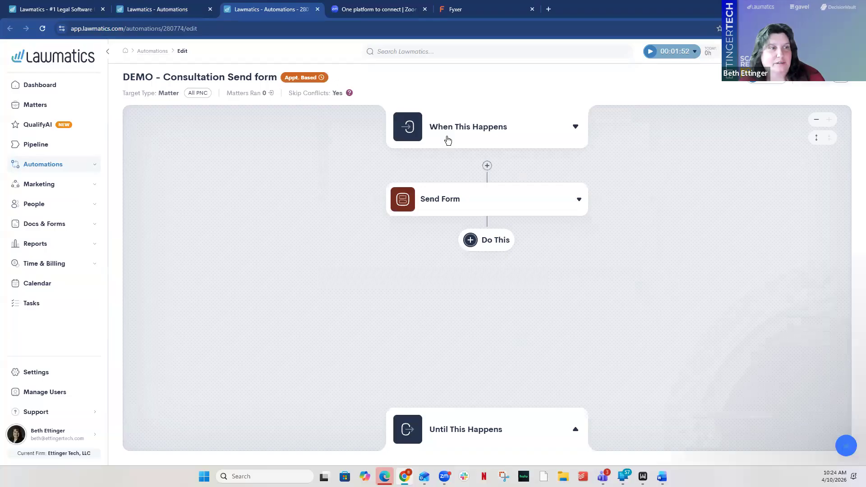
Expand the When This Happens trigger and the Send Form action to review their details
click(844, 134)
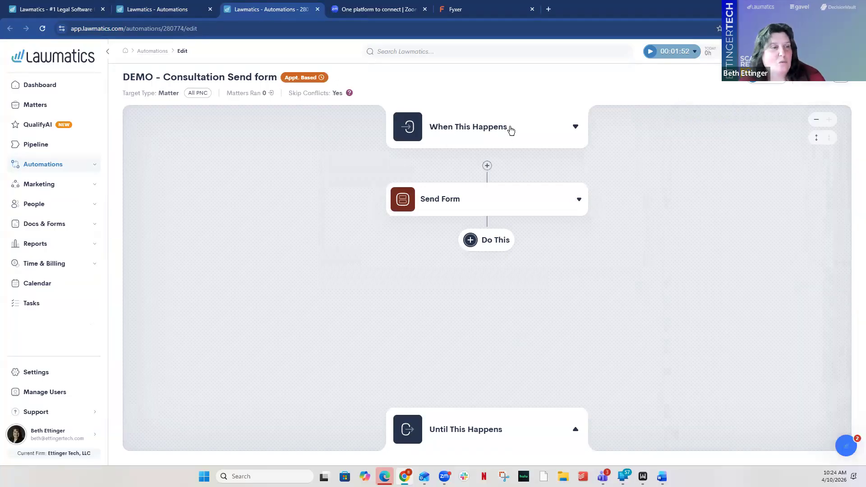
click(505, 131)
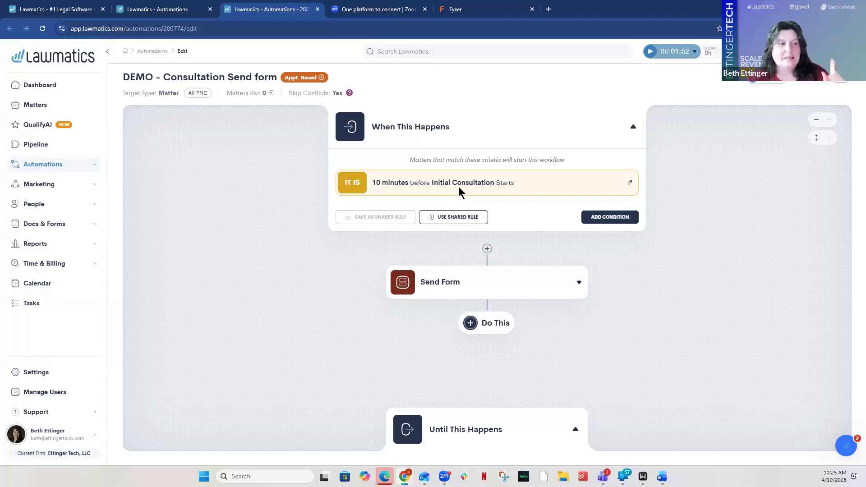
click(459, 277)
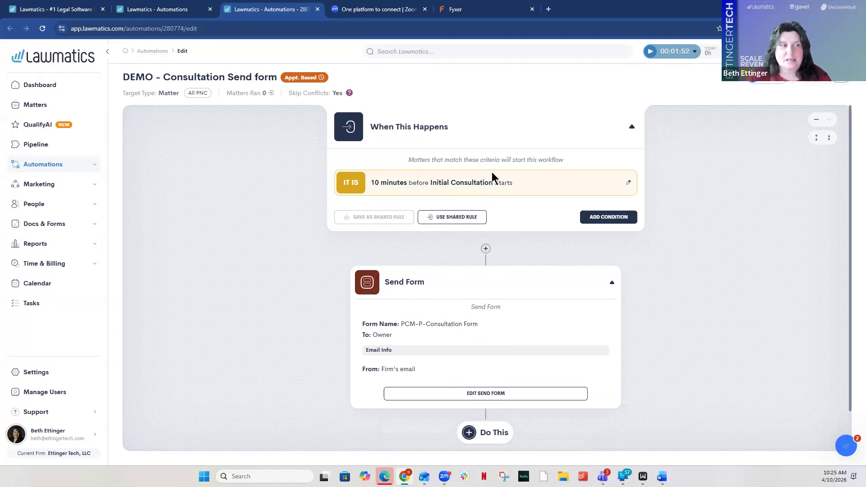
Open the Initial Consultation timing condition for editing and look at its time unit and Starts options
click(628, 187)
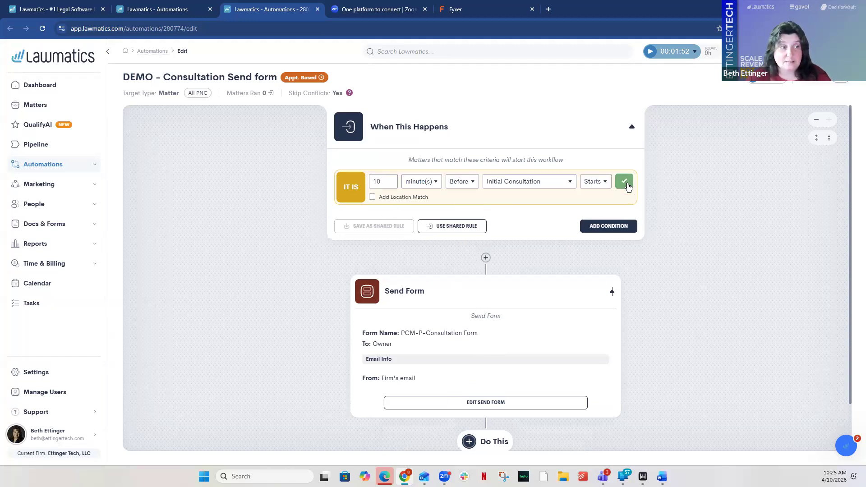
click(421, 183)
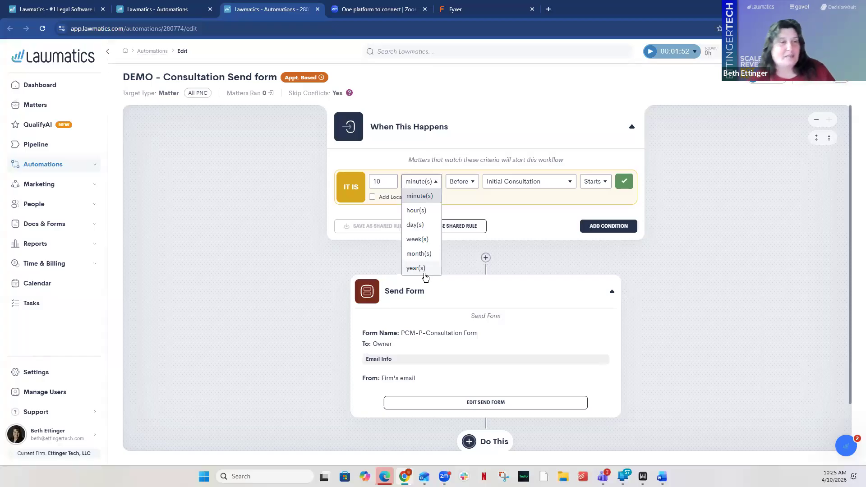
click(594, 181)
click(599, 199)
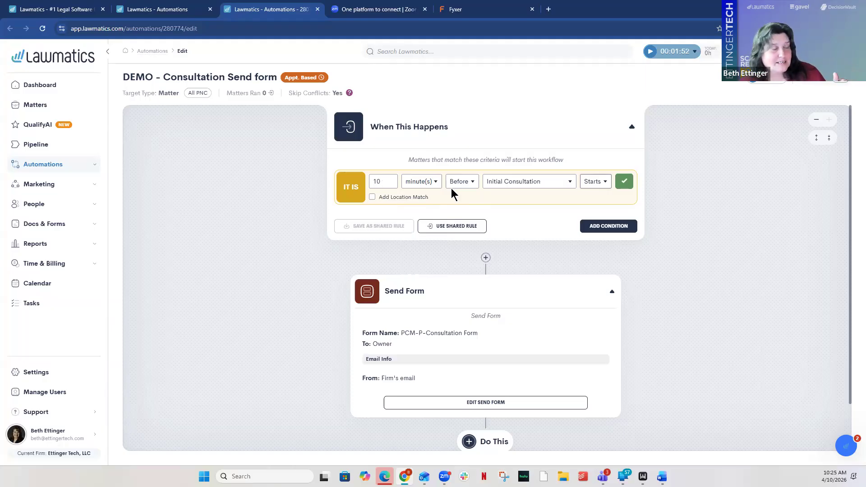
Try a Zoom Meeting location match on the Initial Consultation timing condition, and remove it
click(372, 197)
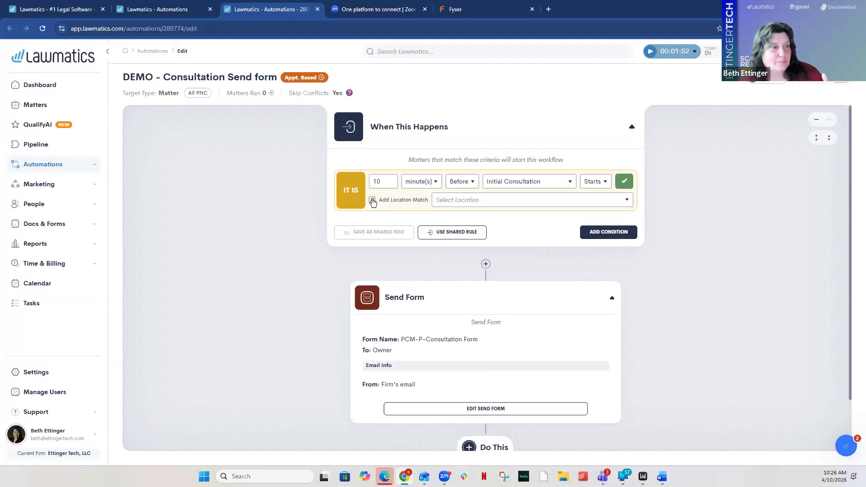
click(455, 203)
click(459, 229)
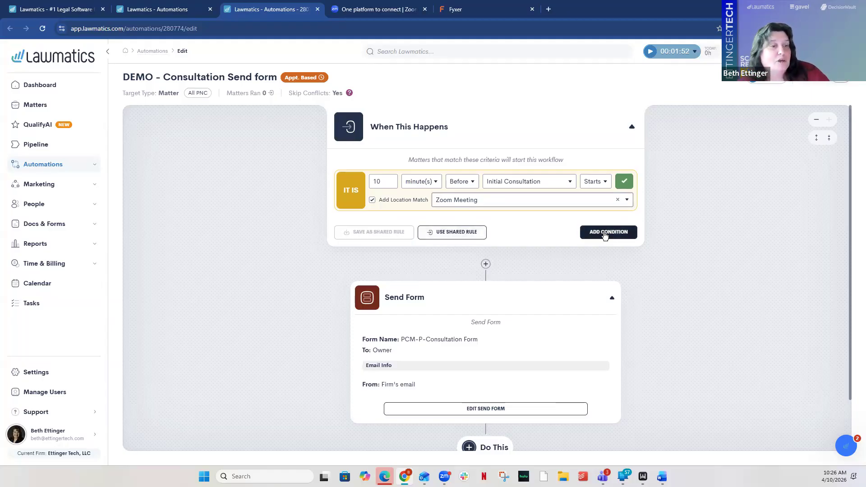
click(617, 199)
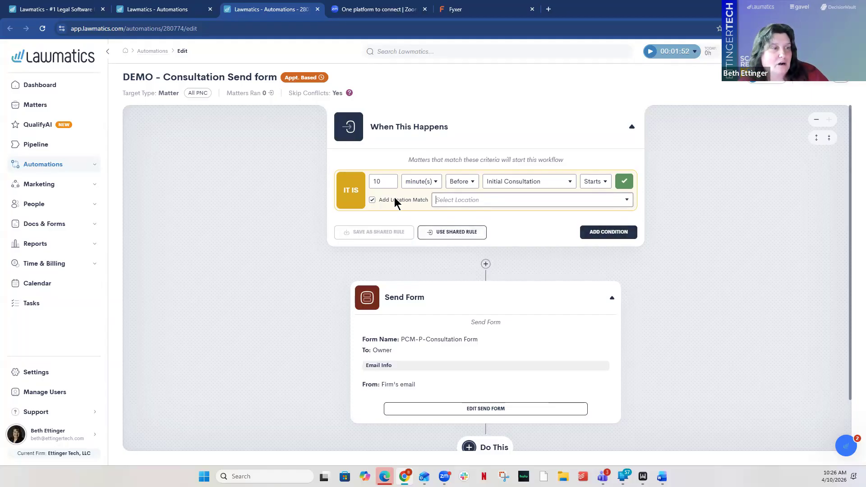
click(372, 200)
Look at the blank form for adding an entry condition to the appointment-based workflow and cancel it
click(597, 228)
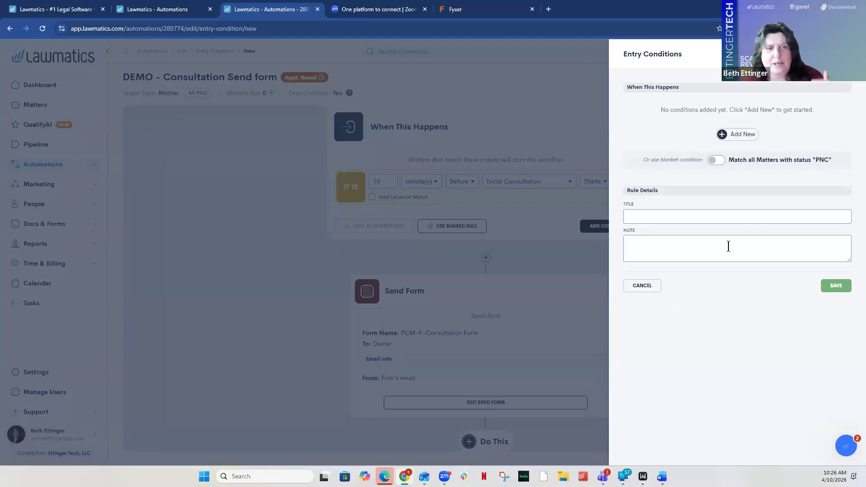
click(643, 289)
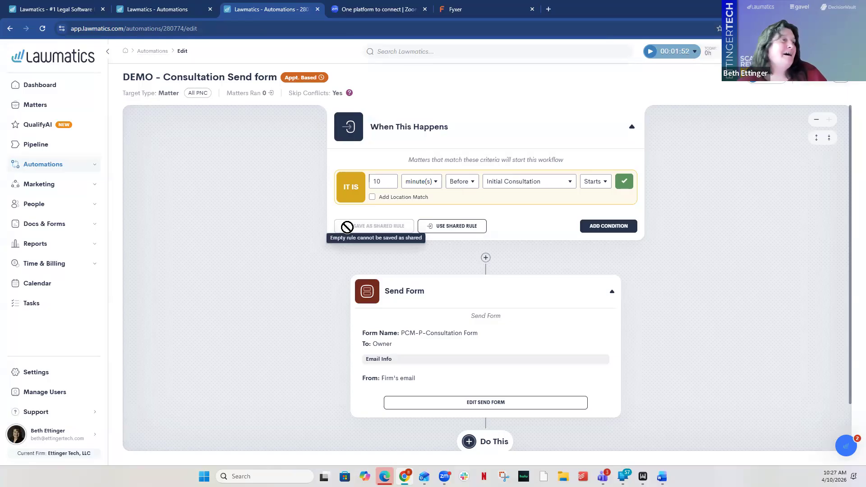
Return to the workflows list and open DEMO - Maintenance - Send Renewal / First Time Member from the General Demo folder
click(145, 51)
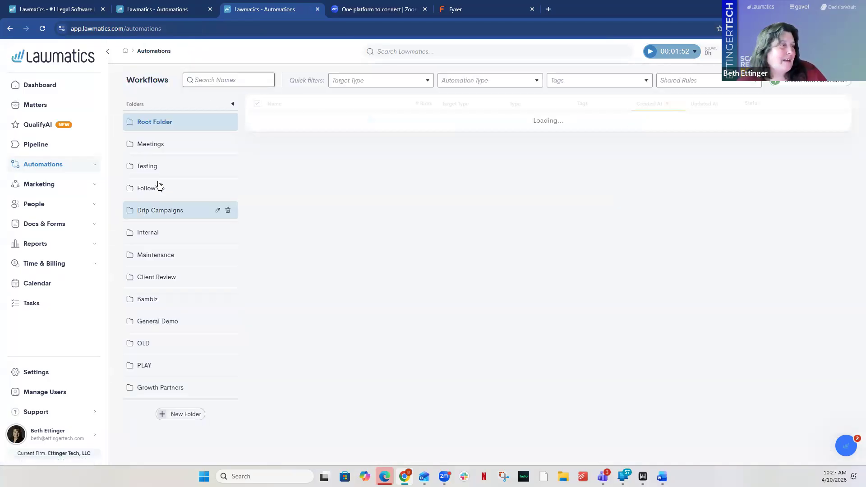
click(158, 322)
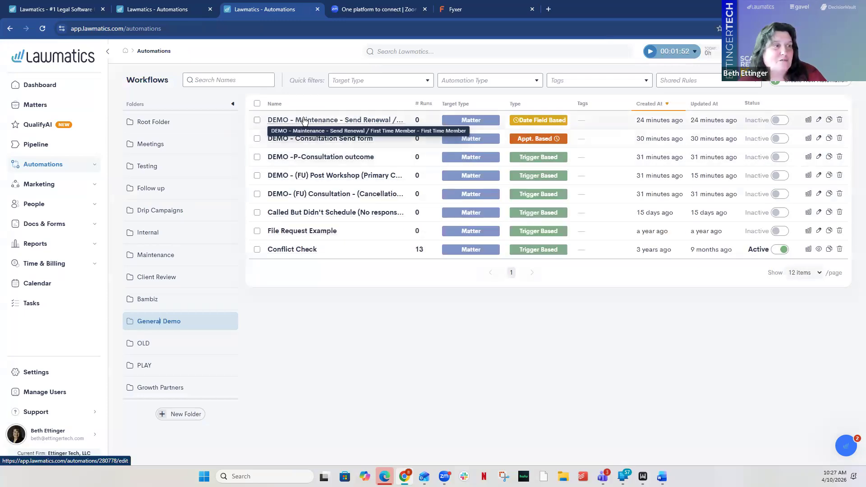
click(303, 120)
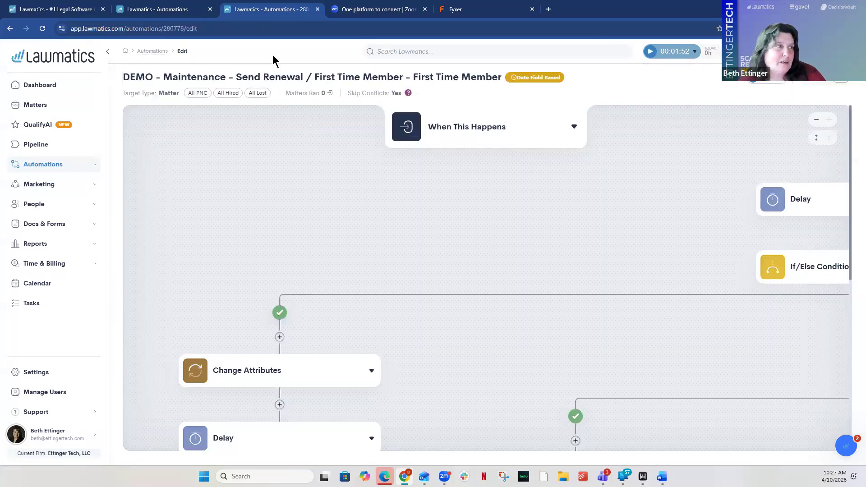
Expand the When This Happens trigger and examine its Maintenance - Renewal Date timing, its entry rules and the workflow's branches
click(481, 130)
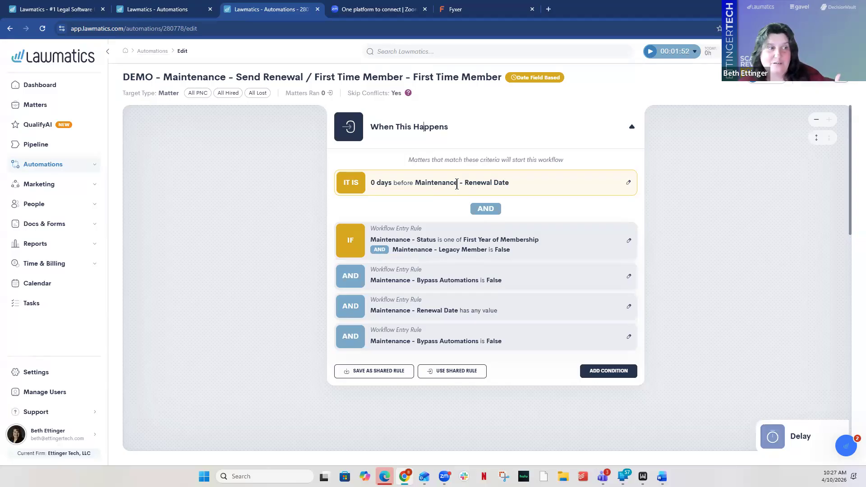
drag(415, 183, 434, 183)
drag(510, 187, 526, 185)
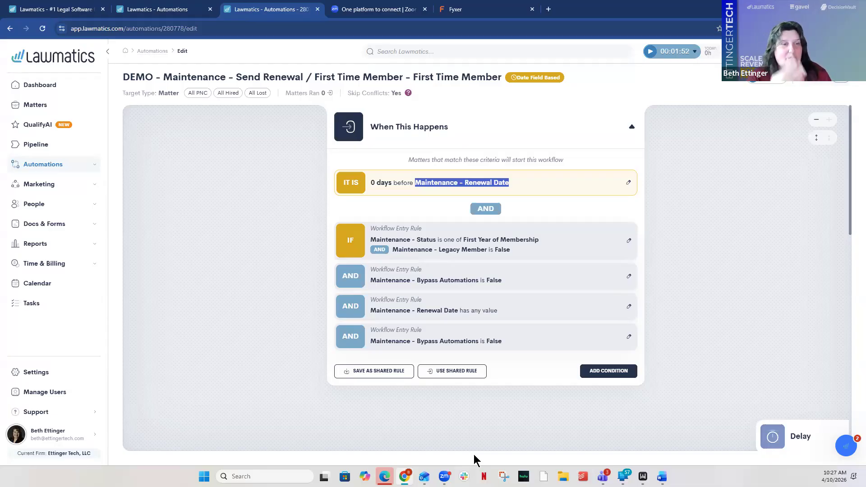
scroll(787, 285, down, 7)
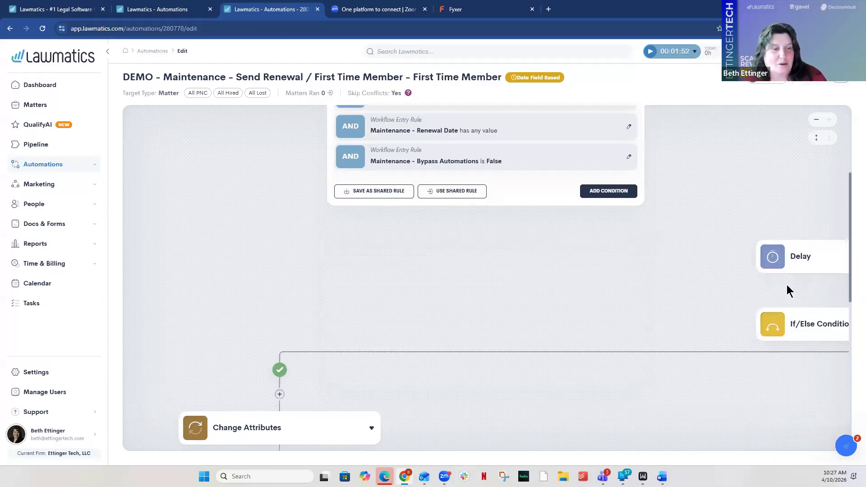
scroll(766, 284, up, 2)
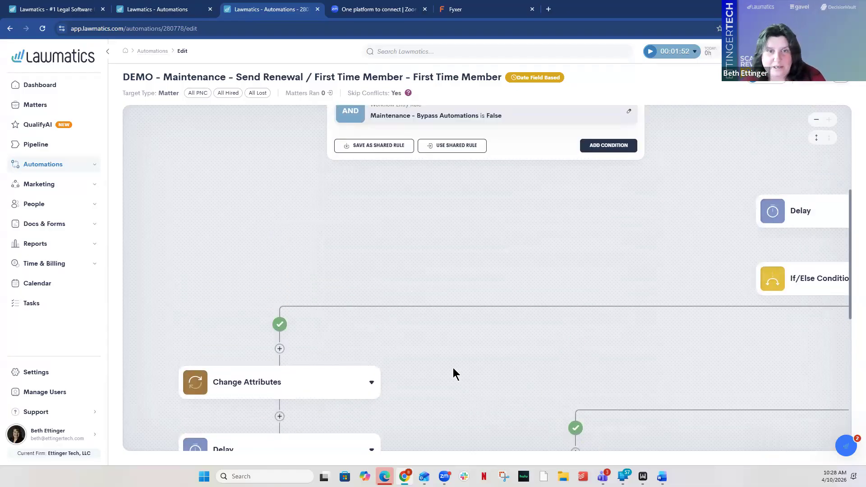
scroll(475, 278, down, 2)
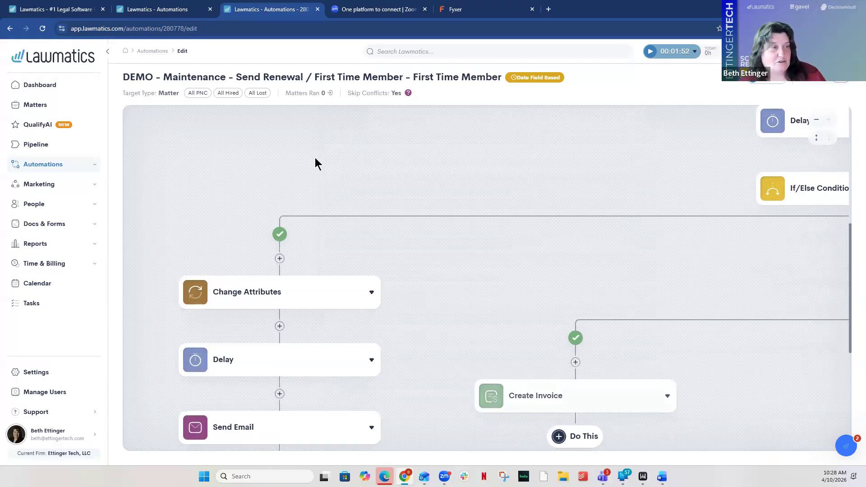
scroll(576, 282, up, 1)
scroll(577, 282, up, 5)
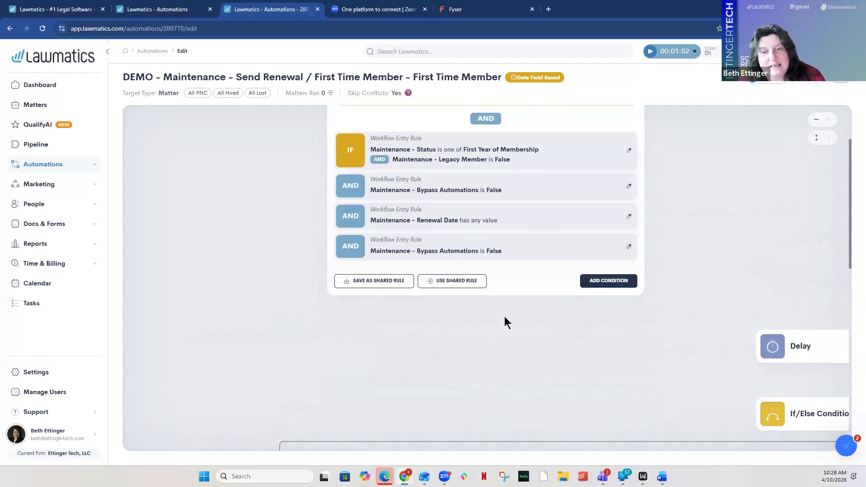
scroll(512, 253, up, 1)
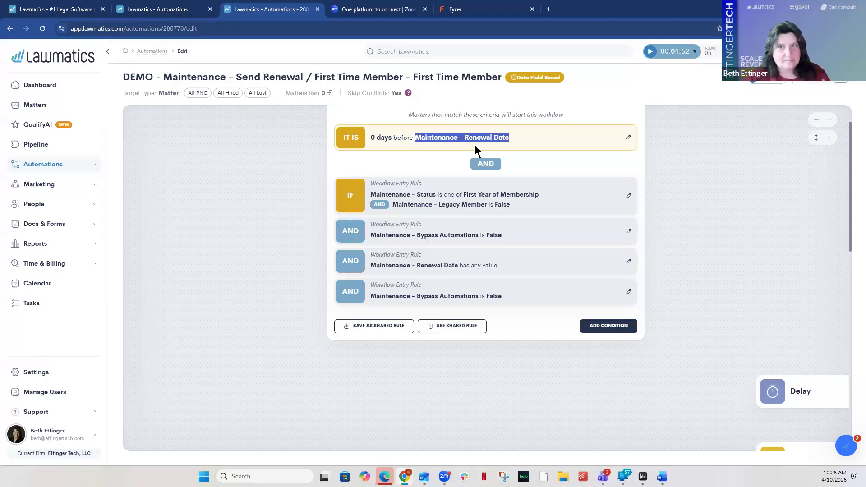
Return to the workflows list and open DEMO -P-Consultation outcome from the General Demo folder
click(141, 53)
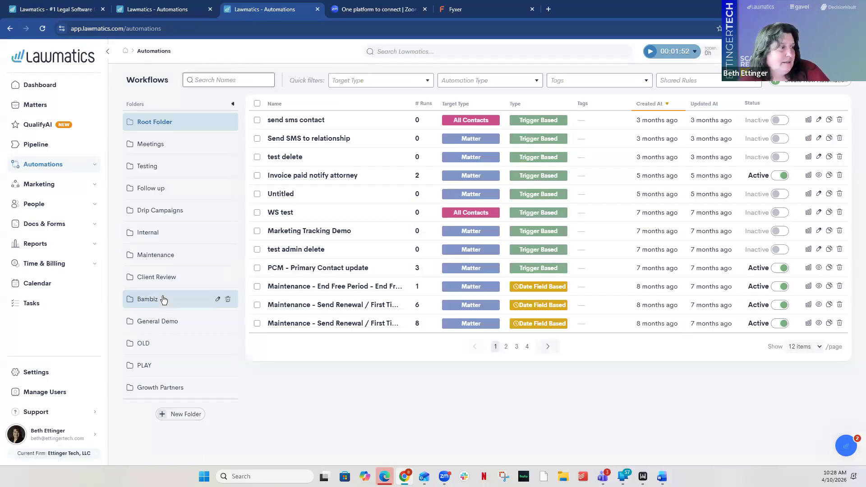
click(175, 321)
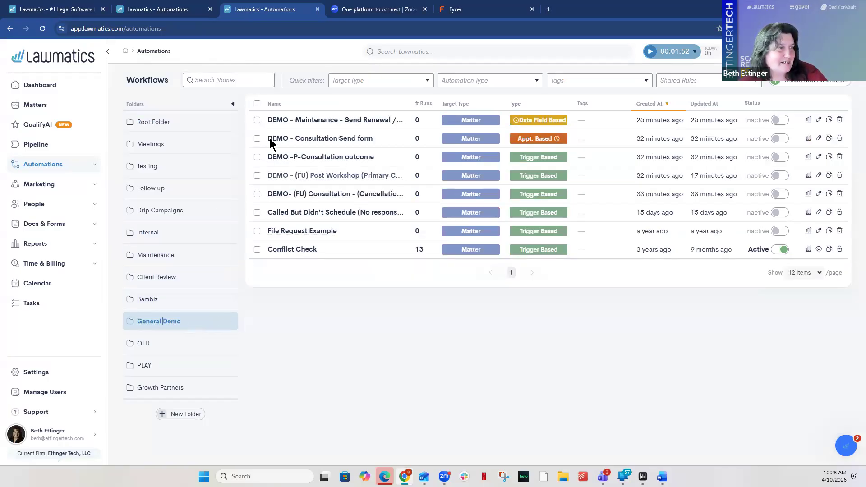
click(324, 158)
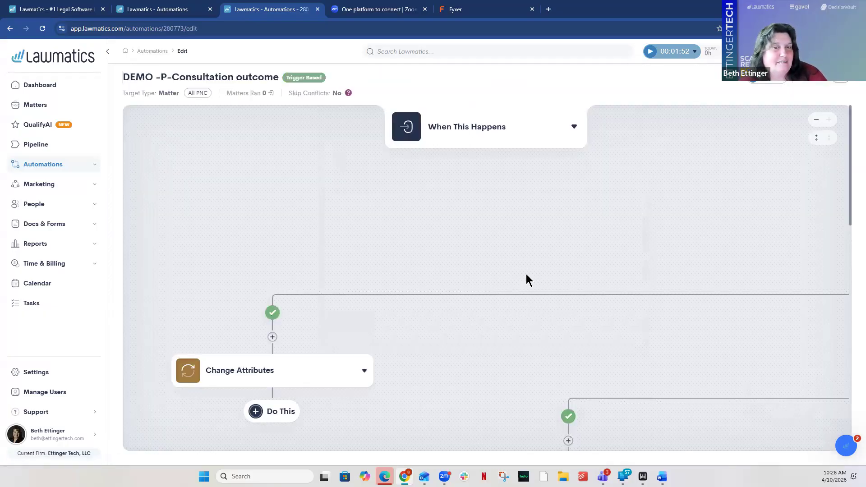
Expand all actions of the workflow and its When This Happens trigger to review the entry conditions
scroll(520, 270, down, 3)
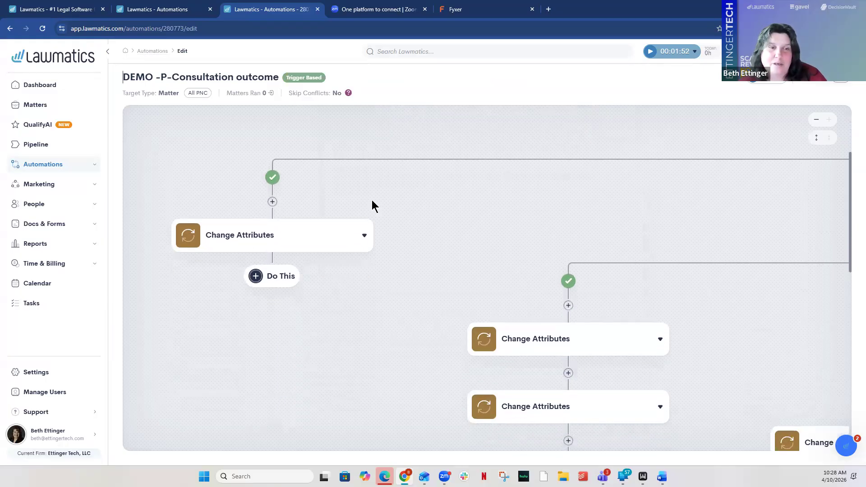
click(816, 137)
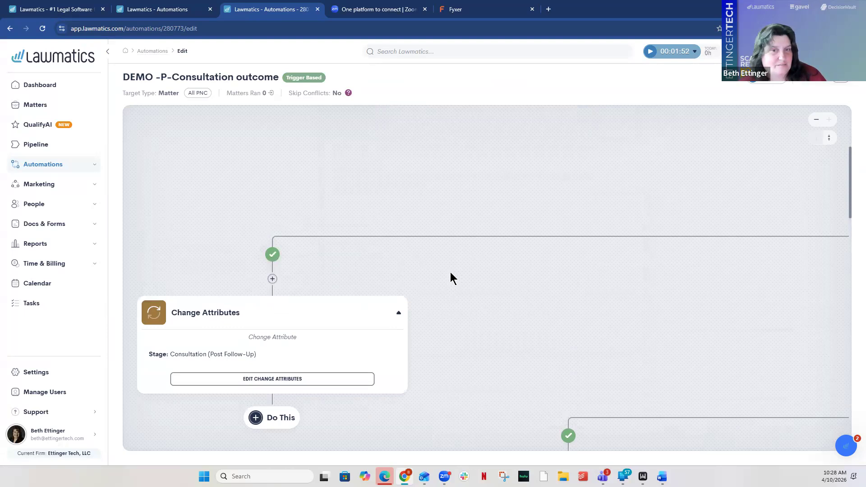
scroll(474, 247, right, 13)
scroll(474, 244, right, 6)
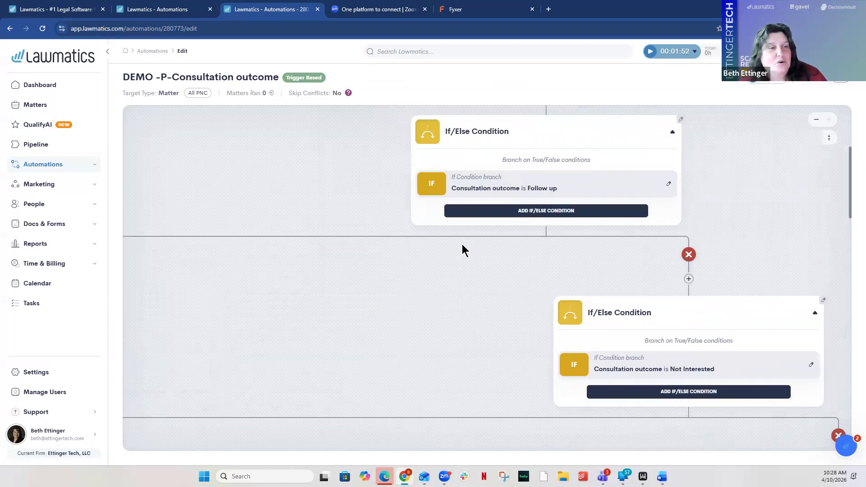
scroll(460, 274, up, 4)
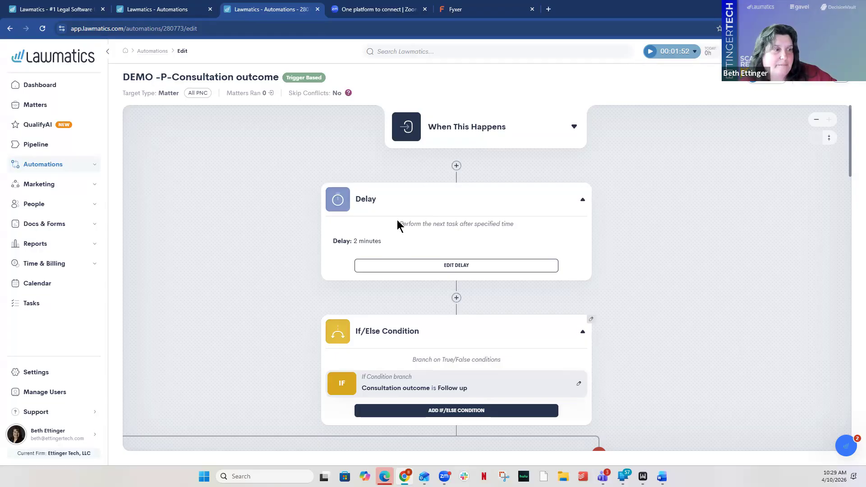
click(435, 128)
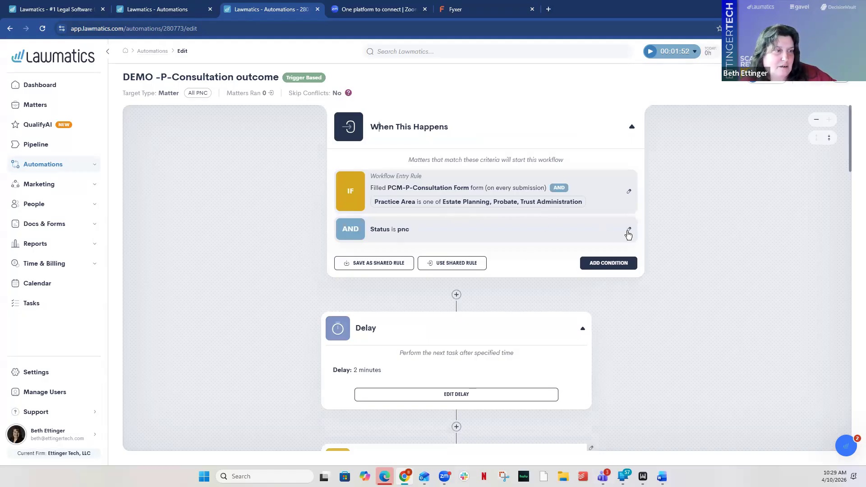
Examine the Delay, the If/Else conditions on Consultation outcome, and the Change Attributes actions in the Follow up and Not Interested branches
scroll(454, 304, down, 4)
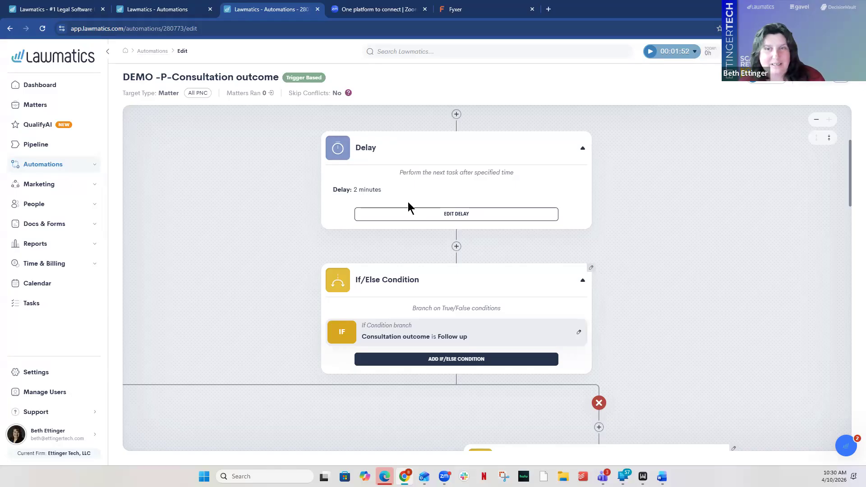
scroll(420, 217, down, 3)
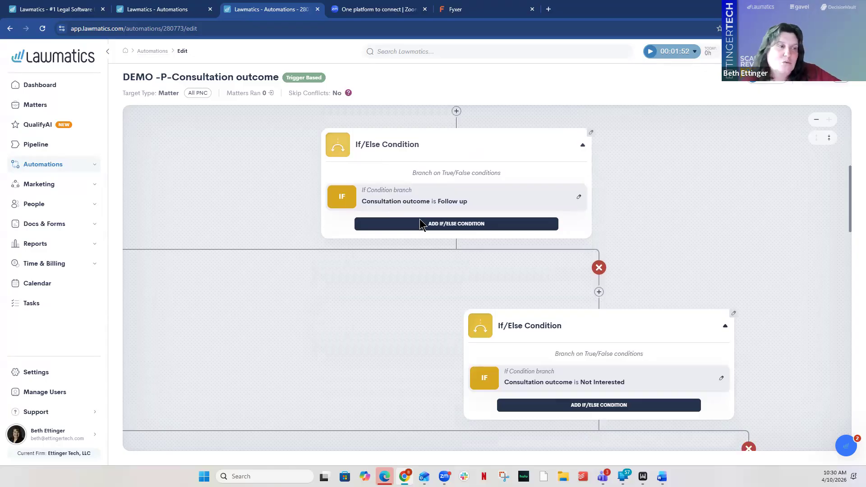
scroll(442, 256, up, 1)
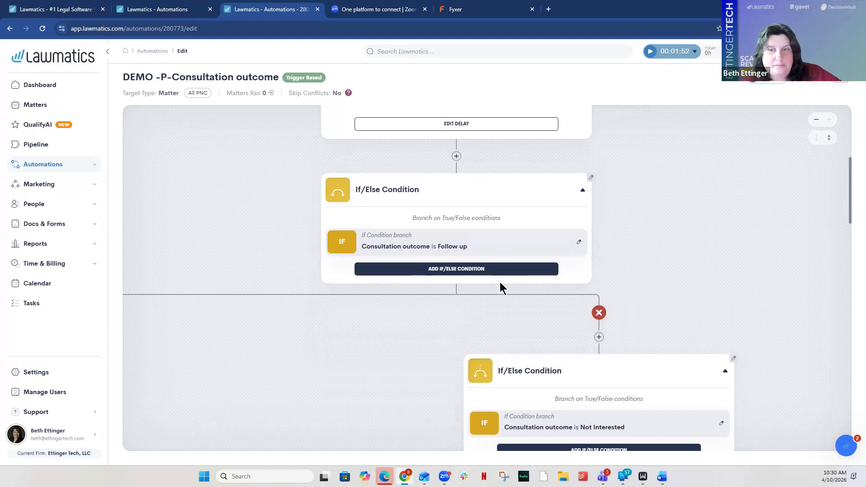
scroll(326, 283, right, 4)
scroll(331, 281, left, 4)
scroll(342, 279, left, 15)
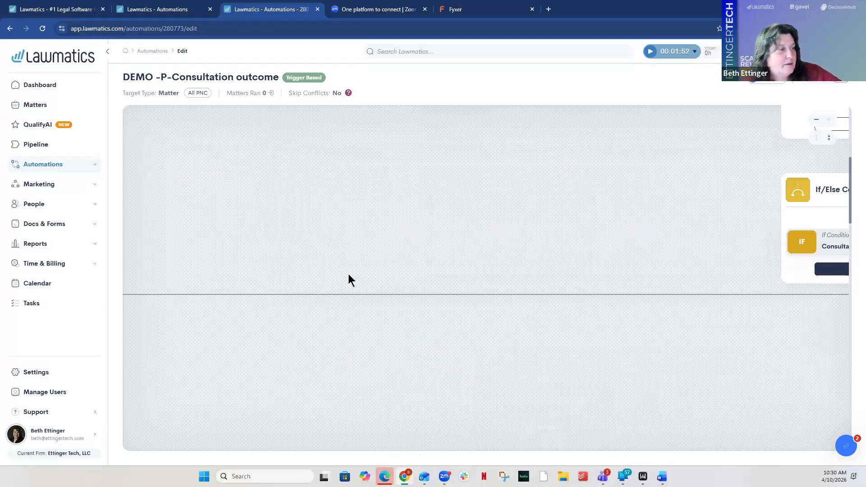
scroll(350, 276, left, 1)
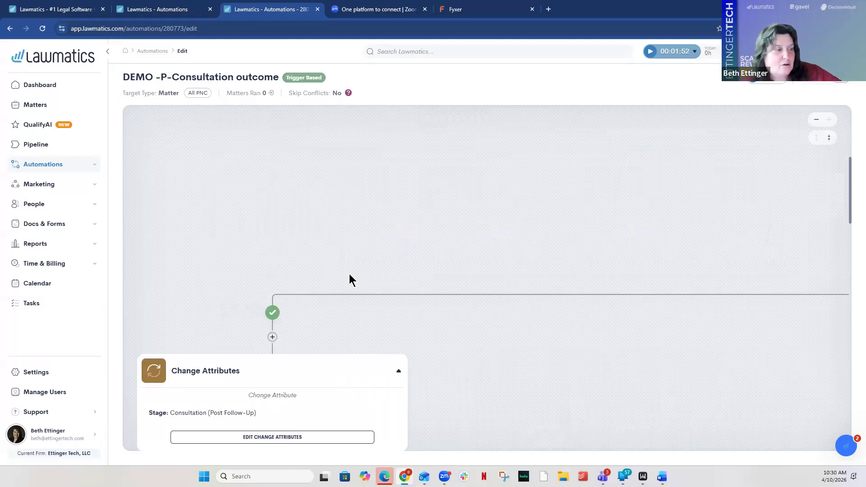
scroll(342, 286, down, 4)
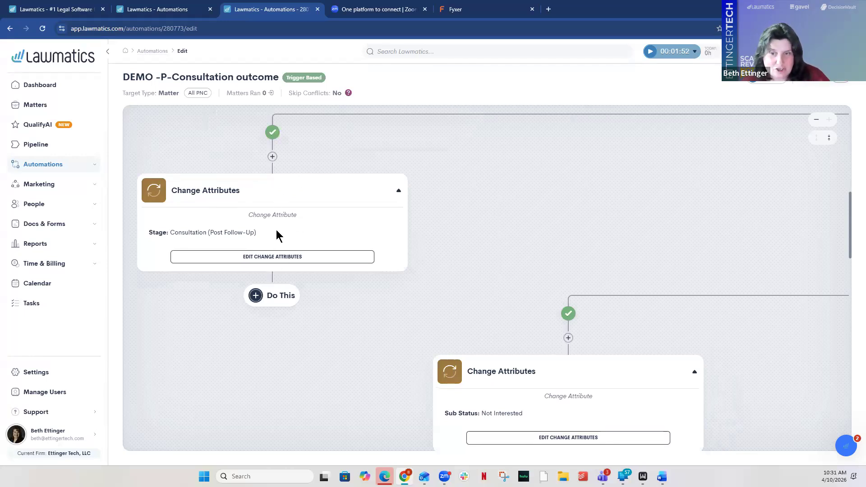
scroll(452, 245, right, 10)
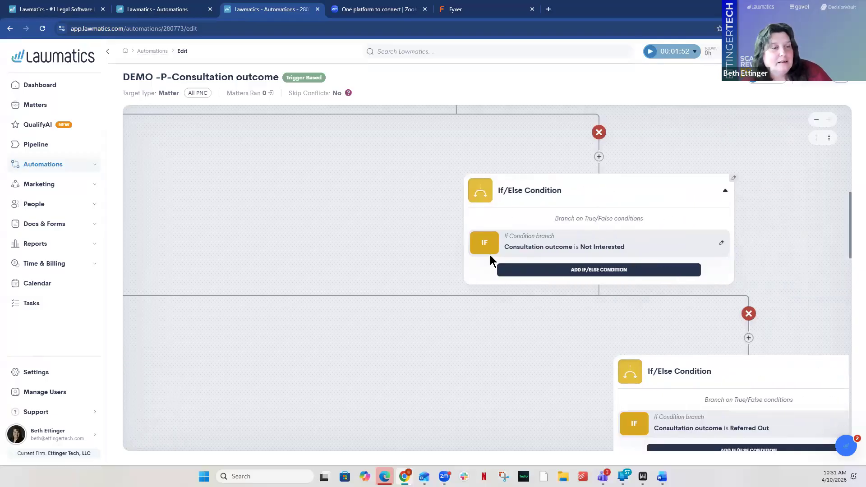
scroll(386, 233, right, 10)
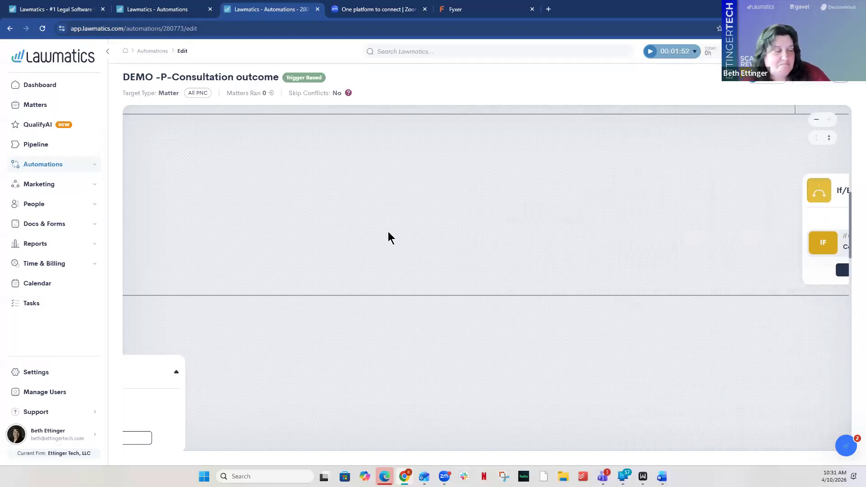
scroll(404, 287, down, 4)
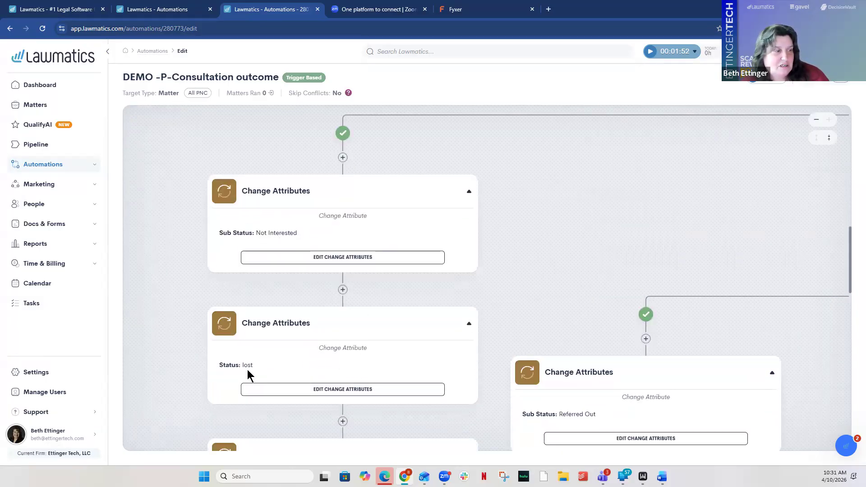
Examine the Change Attributes actions for Sub Status, Status and Stage in the Not Interested, Referred Out, Refused and Firm Review branches
scroll(391, 304, down, 2)
scroll(388, 302, down, 2)
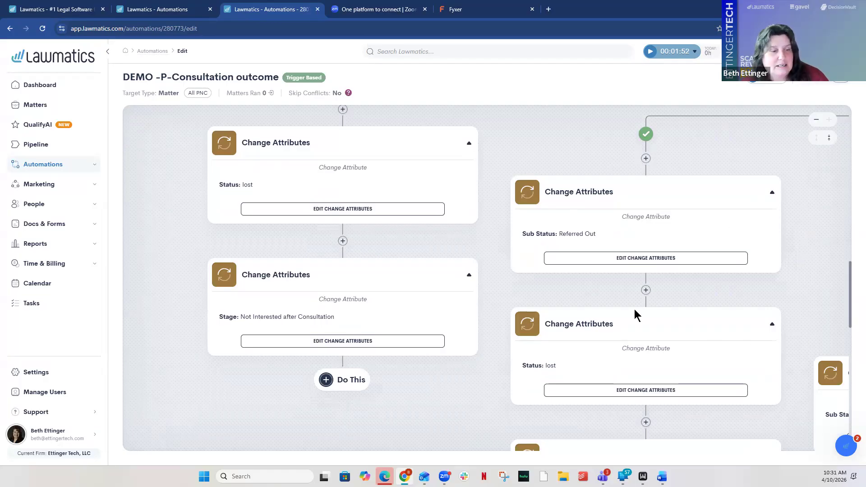
scroll(634, 313, down, 4)
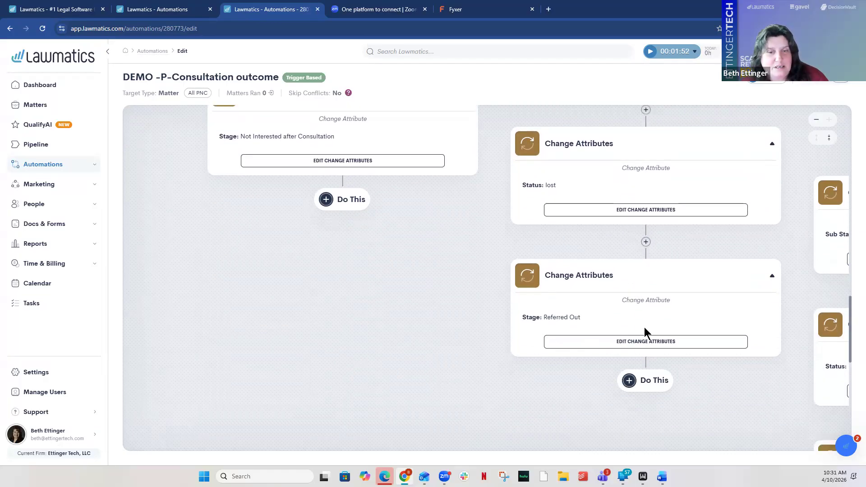
scroll(644, 327, right, 5)
scroll(644, 327, right, 1)
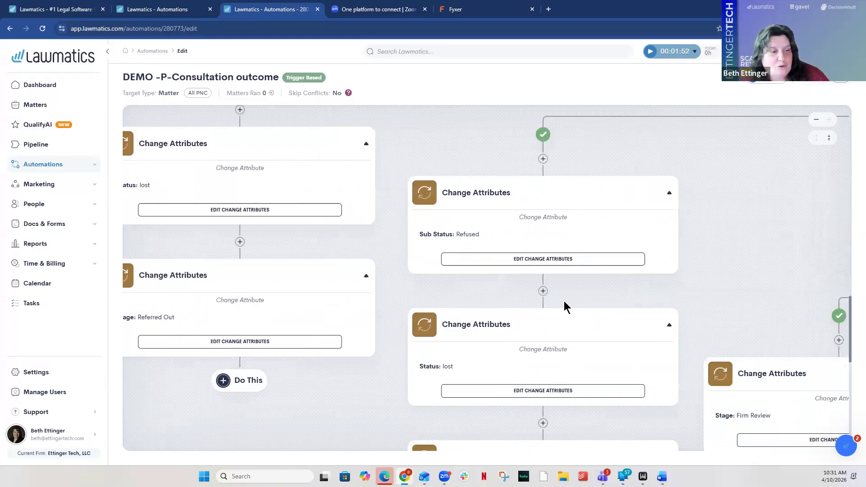
scroll(566, 306, down, 5)
scroll(741, 230, right, 5)
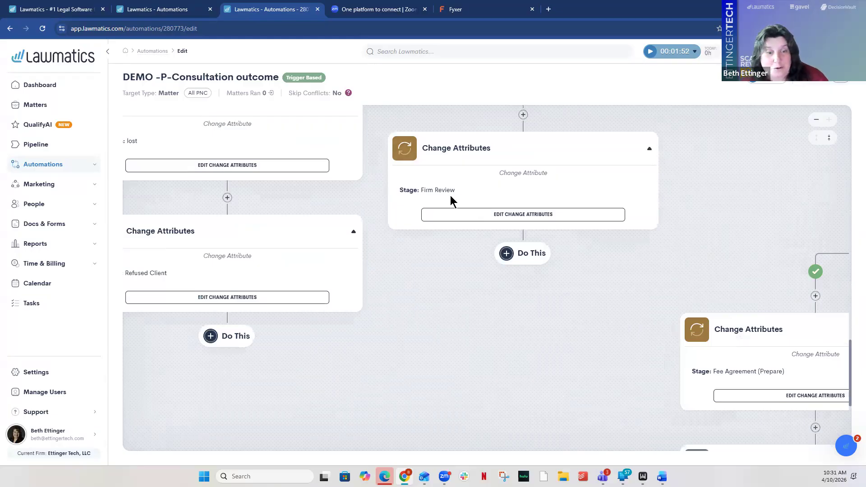
Examine the Paper Agreement needed and Agreement Sent branches, and review the actions that can follow the Fee Agreement (Sent) stage change
scroll(743, 244, right, 3)
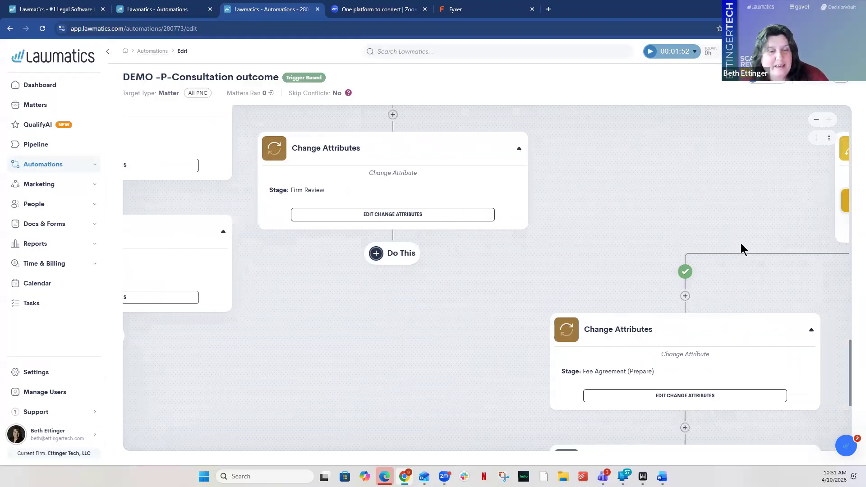
scroll(741, 244, right, 4)
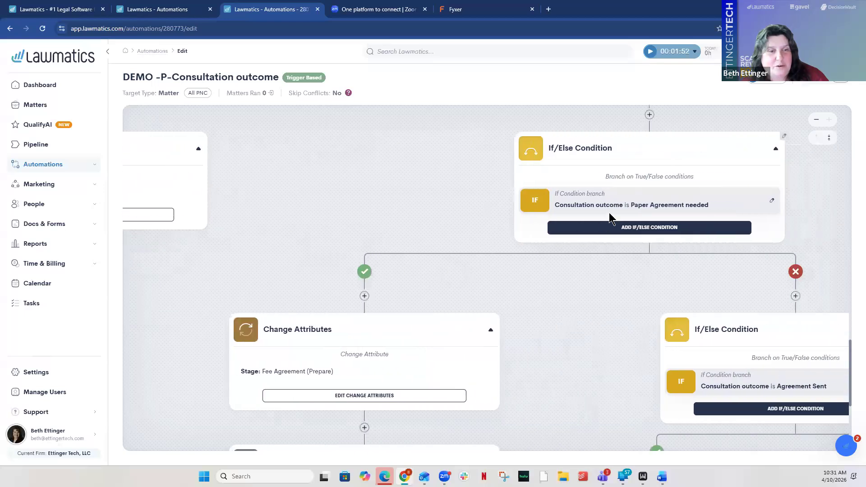
scroll(337, 257, down, 3)
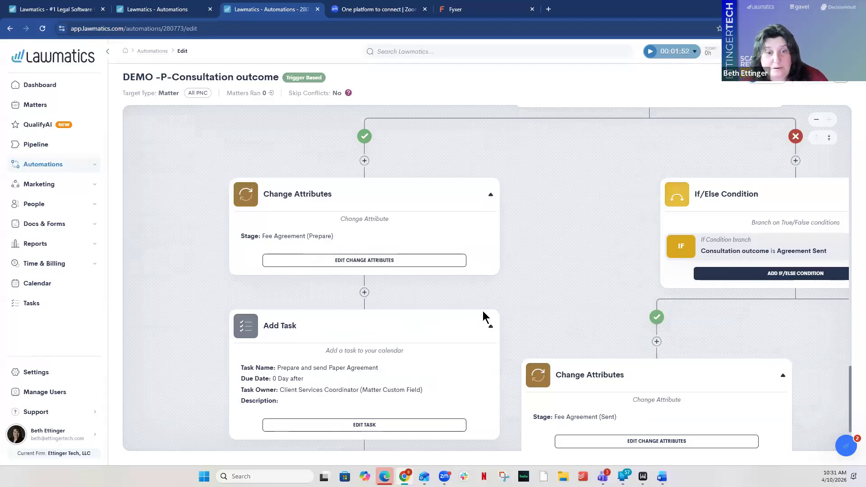
scroll(486, 310, right, 5)
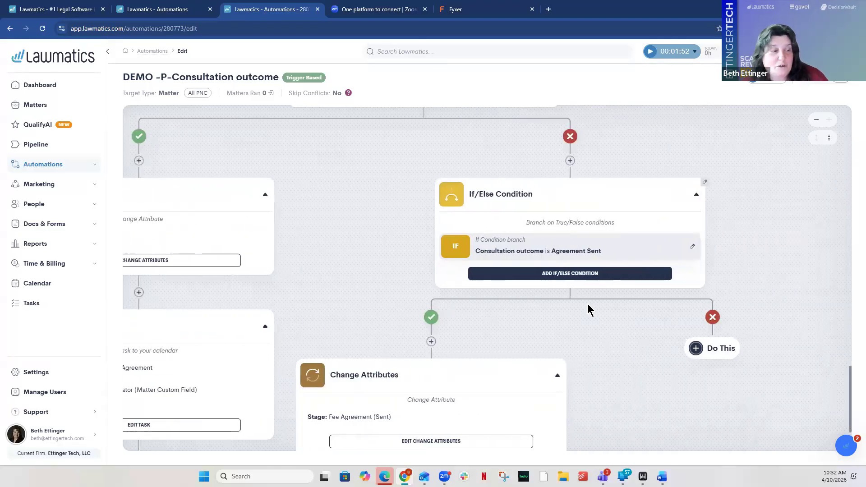
scroll(588, 304, down, 2)
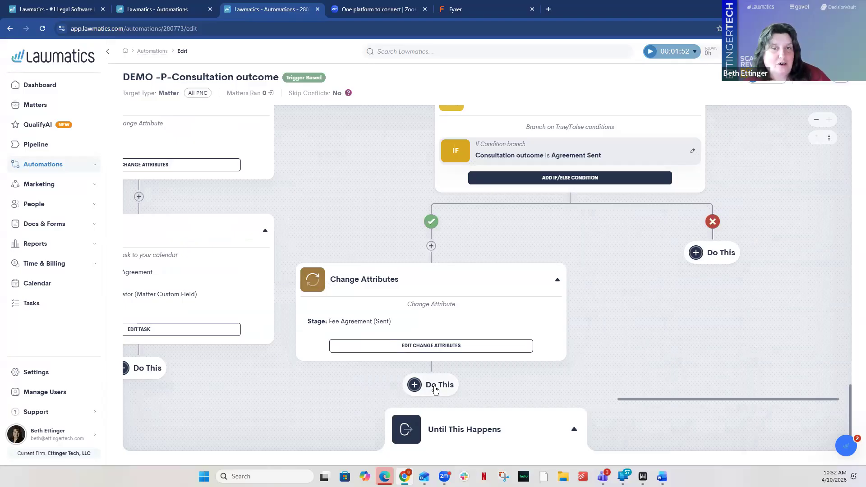
click(435, 390)
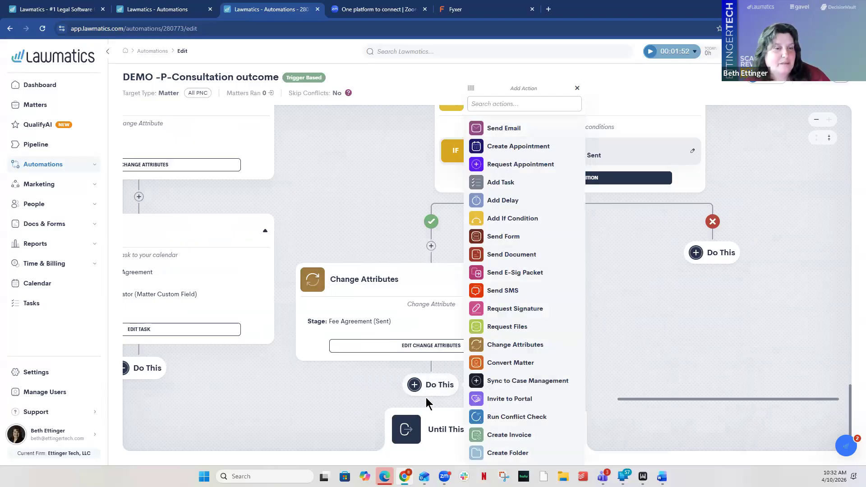
click(604, 269)
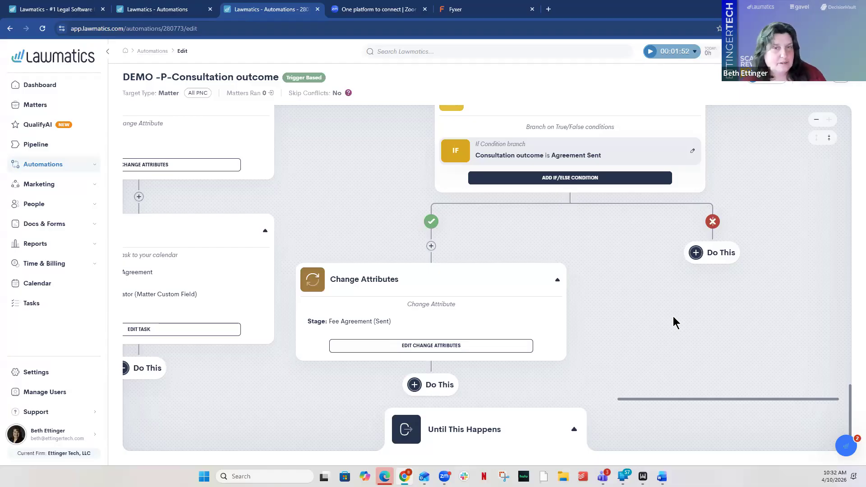
Open the PCM - New PCM Internal Form, set Intake Outcome on its All Set page to Consultation Scheduled, and review the other outcome options
mouse_move(809, 51)
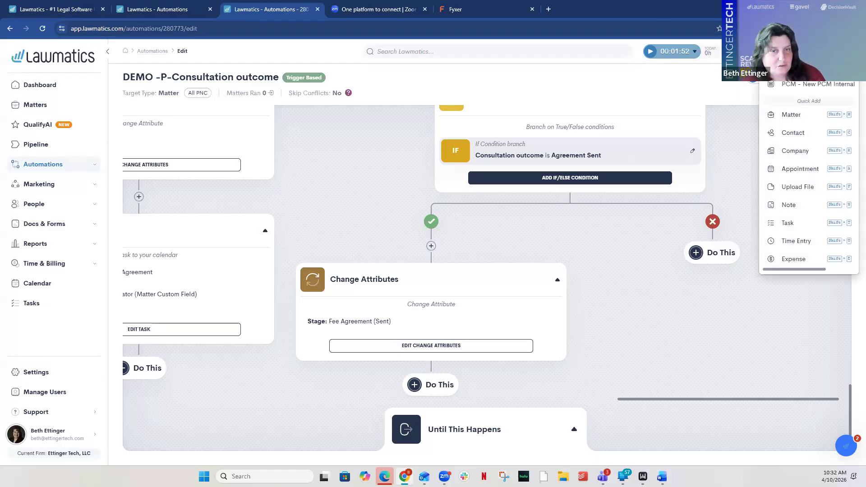
click(819, 85)
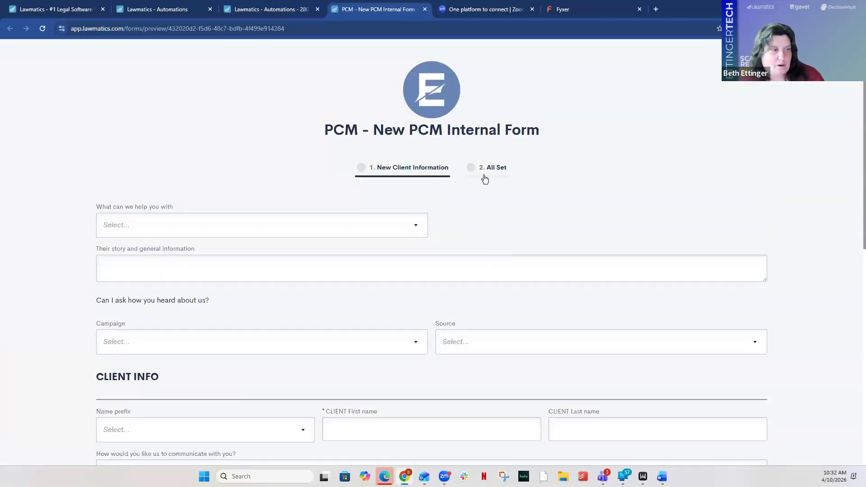
click(501, 168)
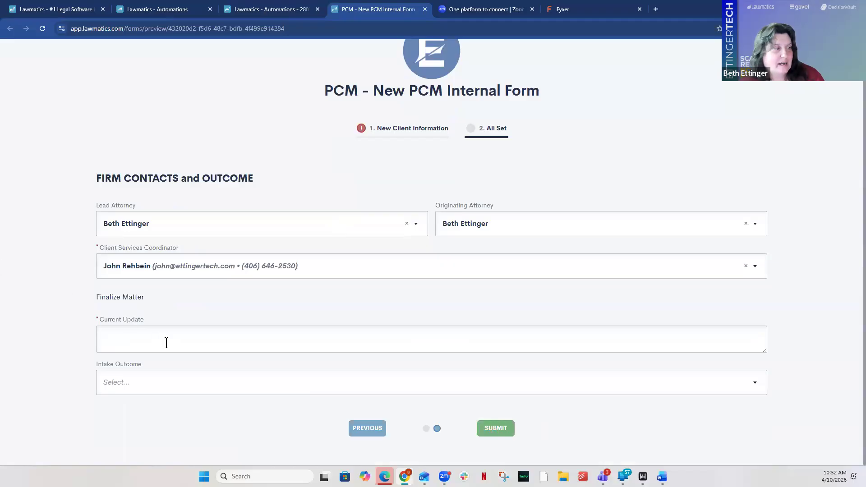
click(126, 382)
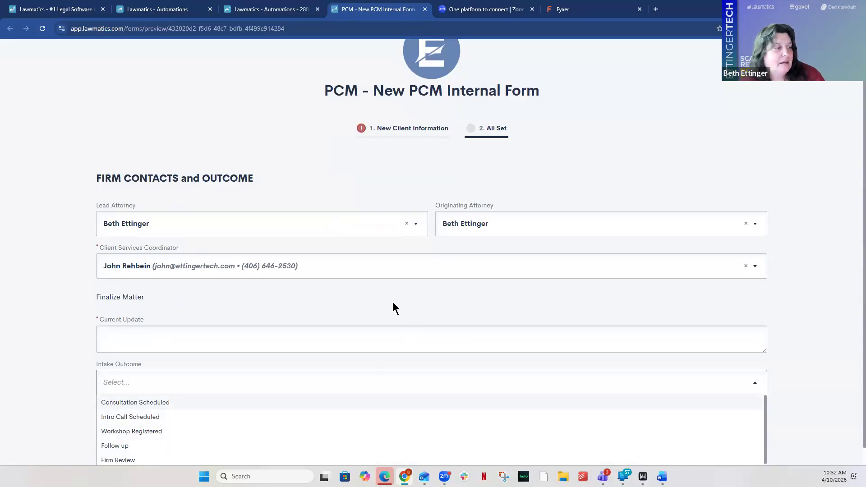
click(162, 387)
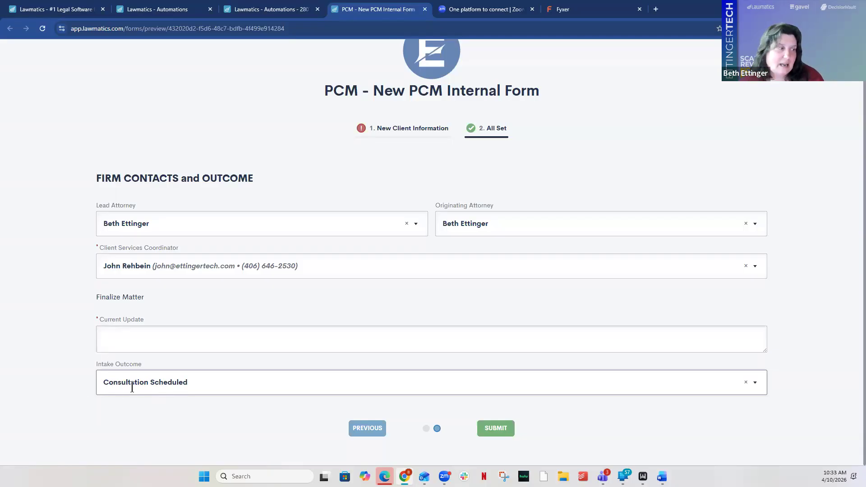
click(168, 387)
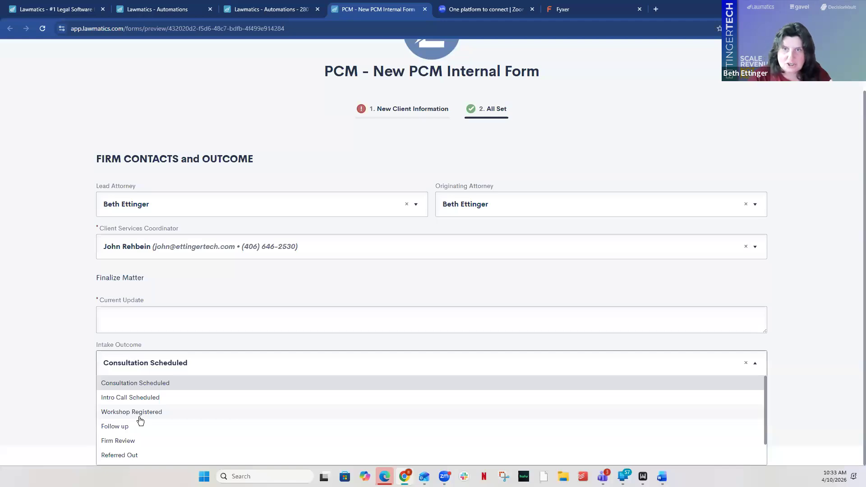
Return to the consultation outcome workflow and review a Create Appointment action's Create Date From options on Agreement Sent's false branch, without saving it
click(251, 10)
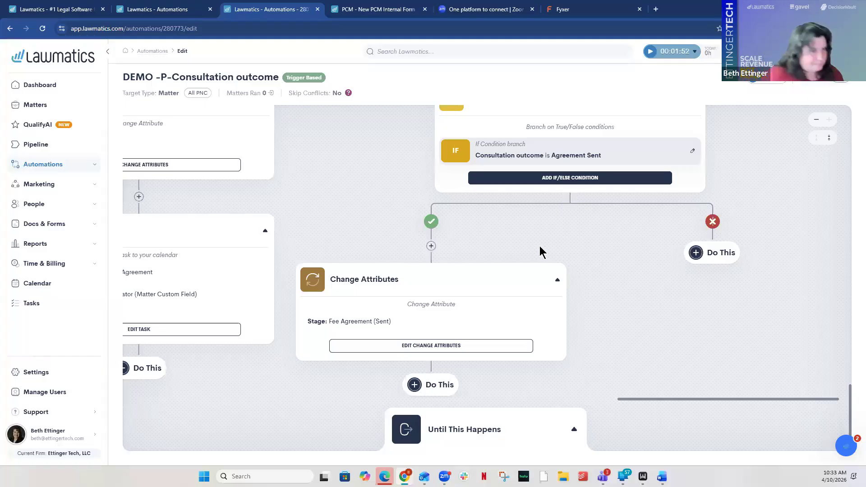
click(718, 256)
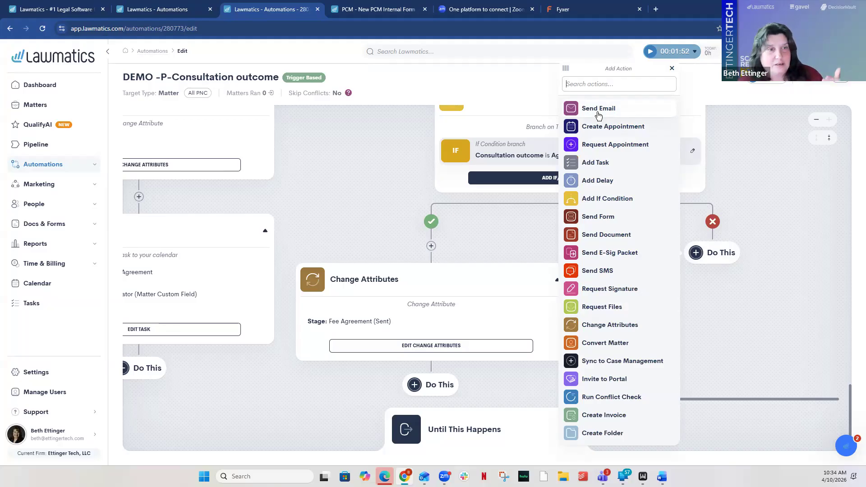
click(614, 129)
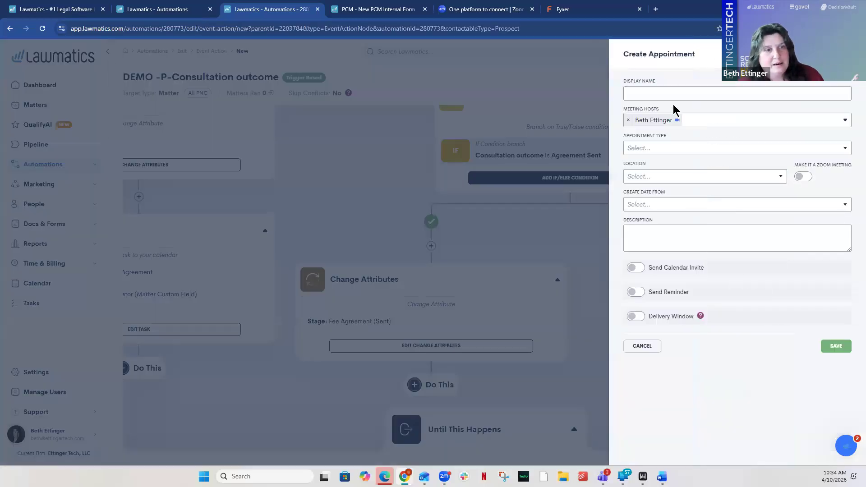
click(674, 206)
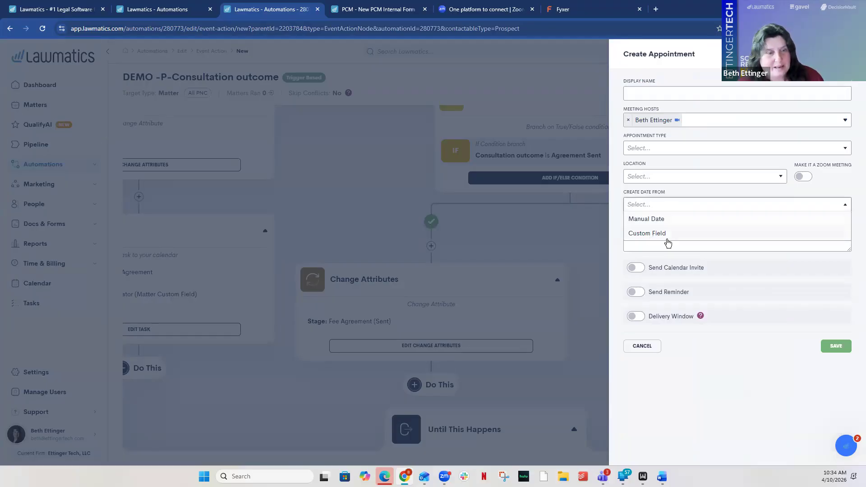
click(621, 233)
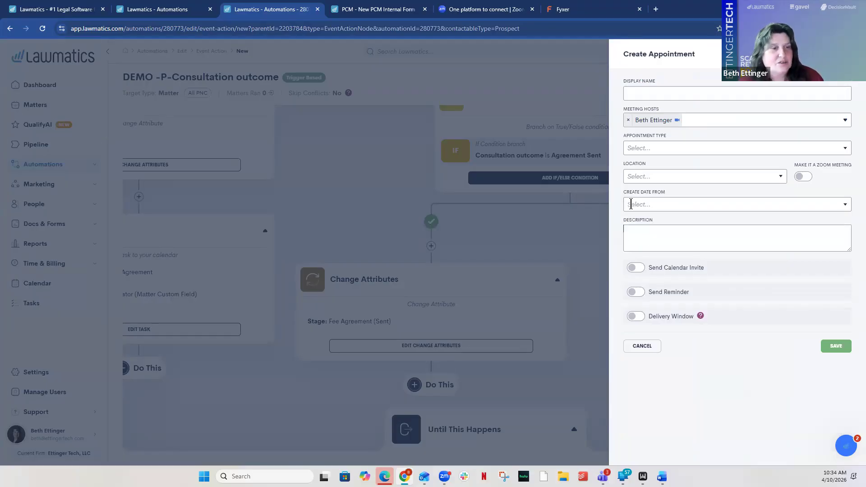
click(641, 346)
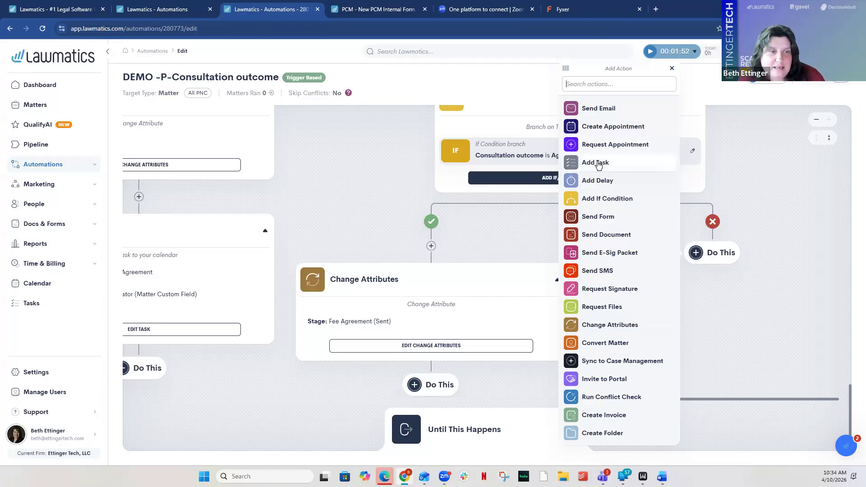
Review the Add Task settings and the If Condition's When This Happens condition types, leaving both without saving
click(597, 163)
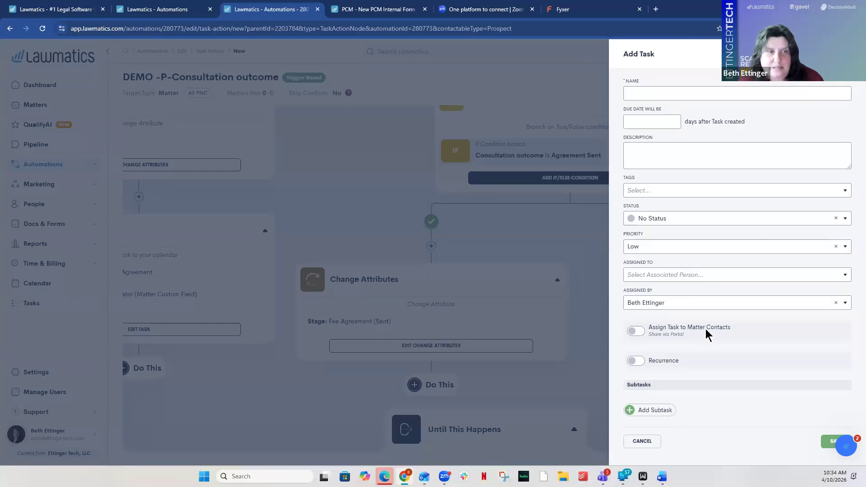
click(652, 442)
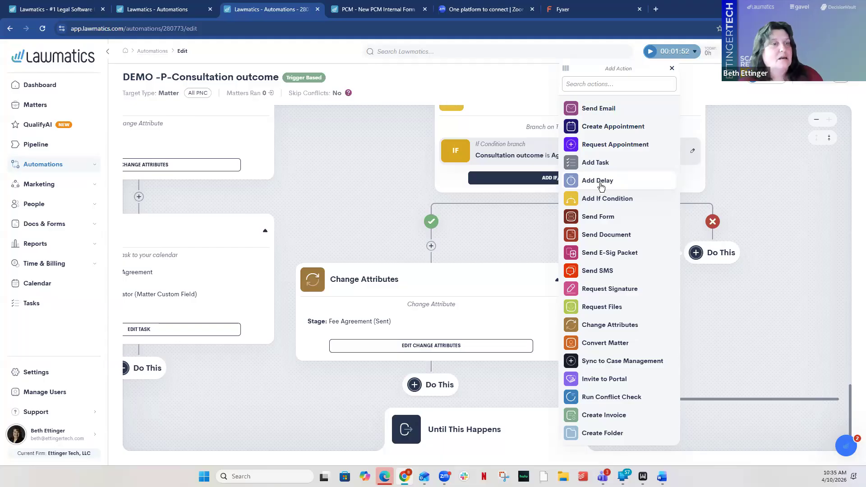
click(611, 199)
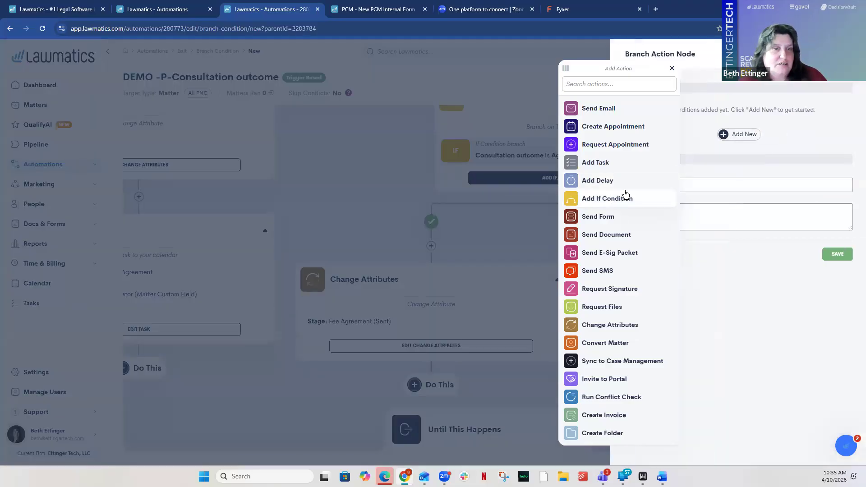
click(735, 133)
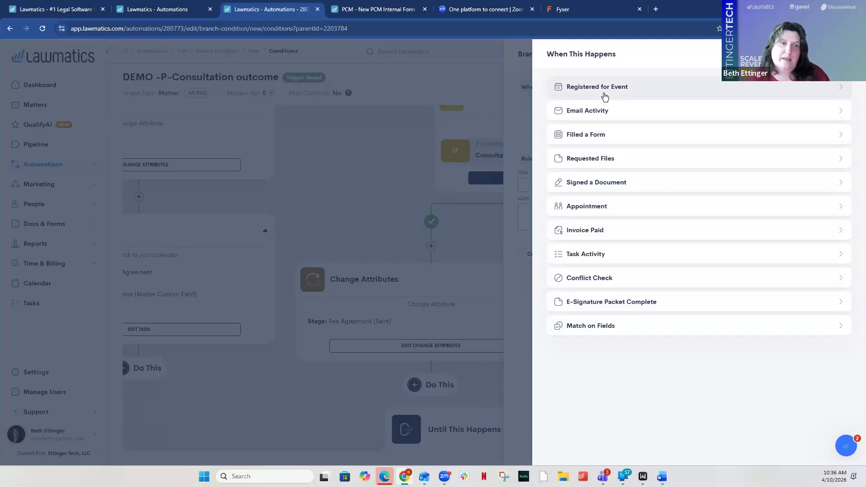
click(514, 315)
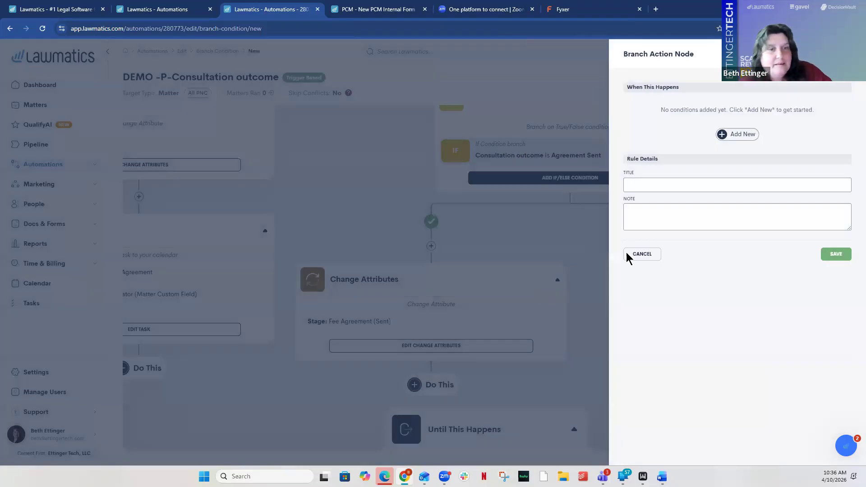
click(643, 254)
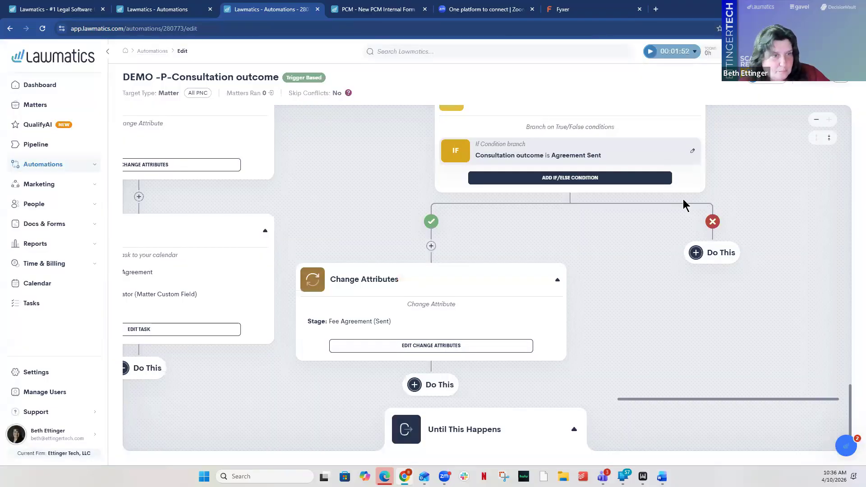
Review the actions available on both Agreement Sent branches, and expand the Until This Happens exit criteria
click(710, 253)
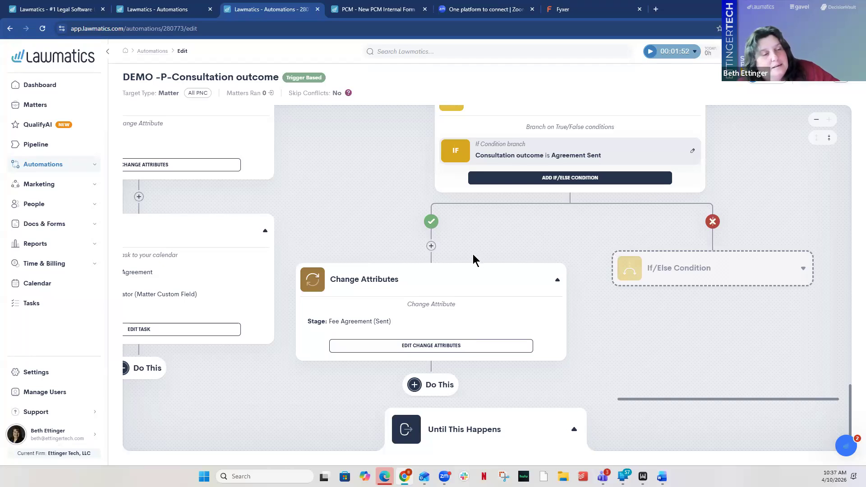
click(430, 246)
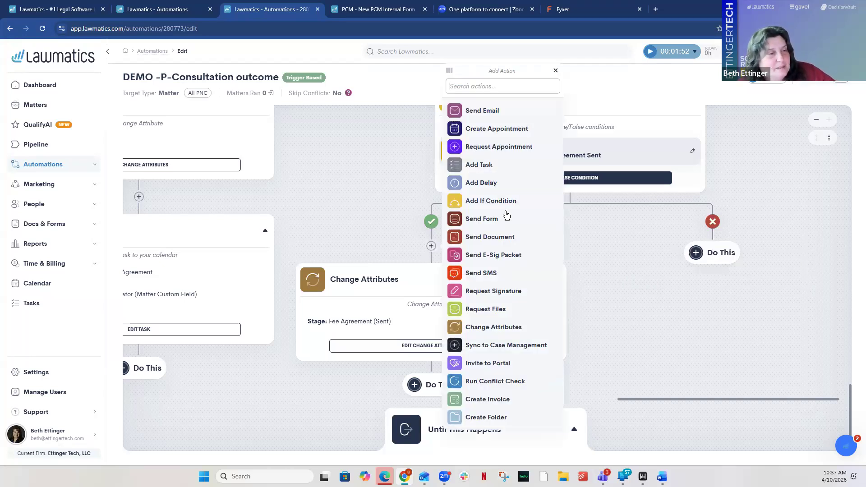
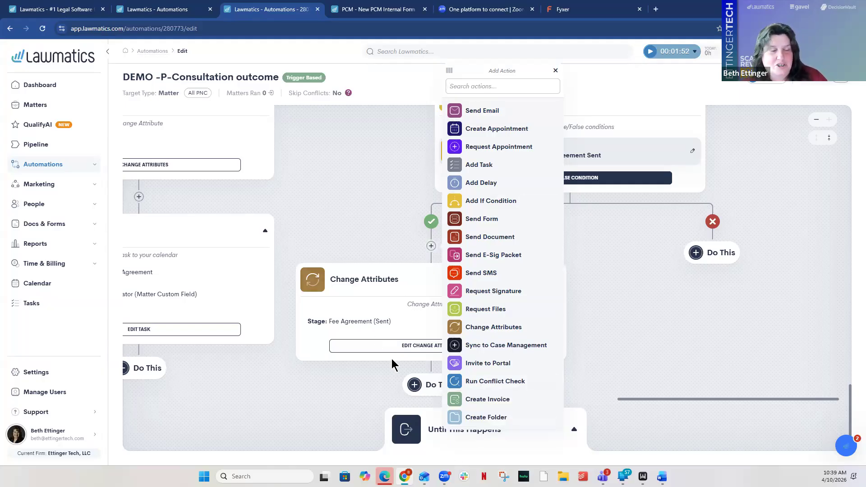
click(779, 332)
click(718, 257)
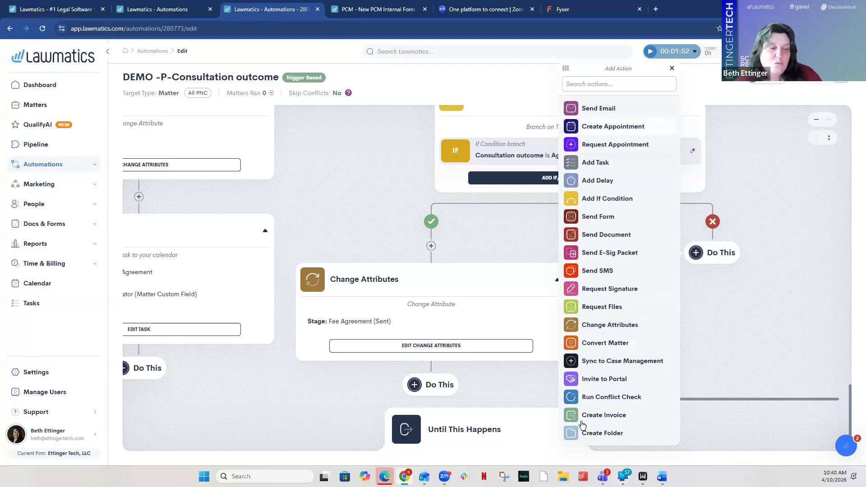
click(772, 344)
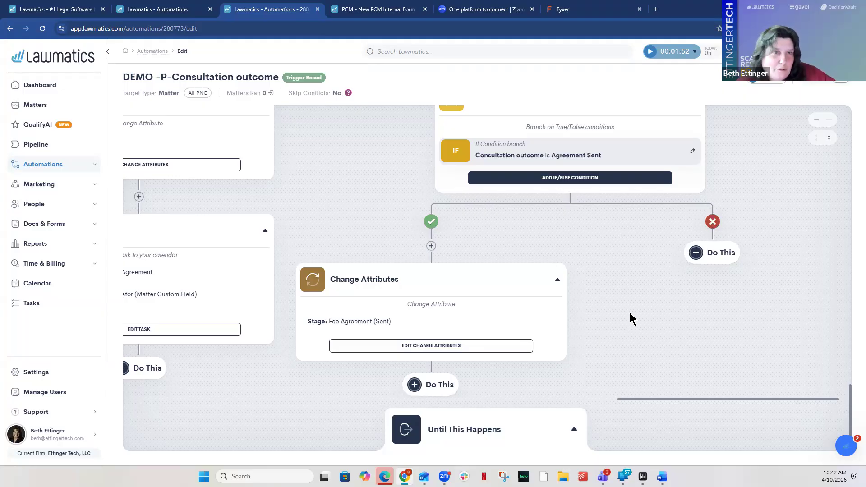
click(463, 433)
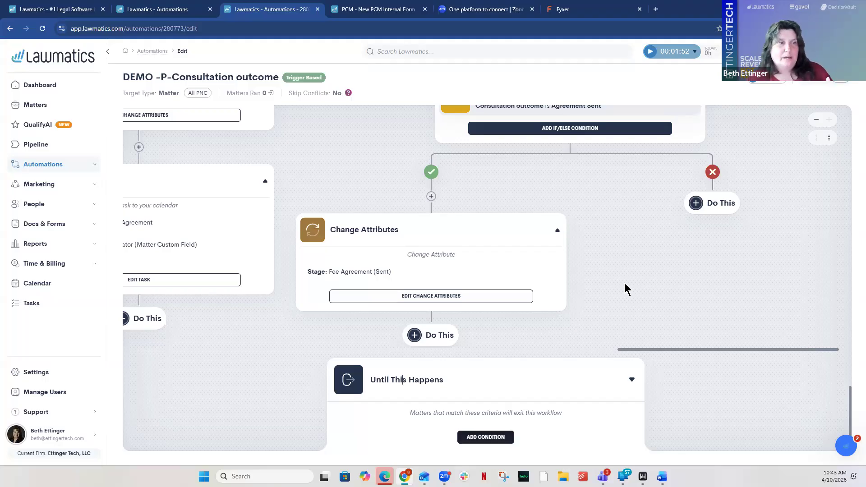
scroll(408, 180, up, 3)
scroll(485, 228, up, 4)
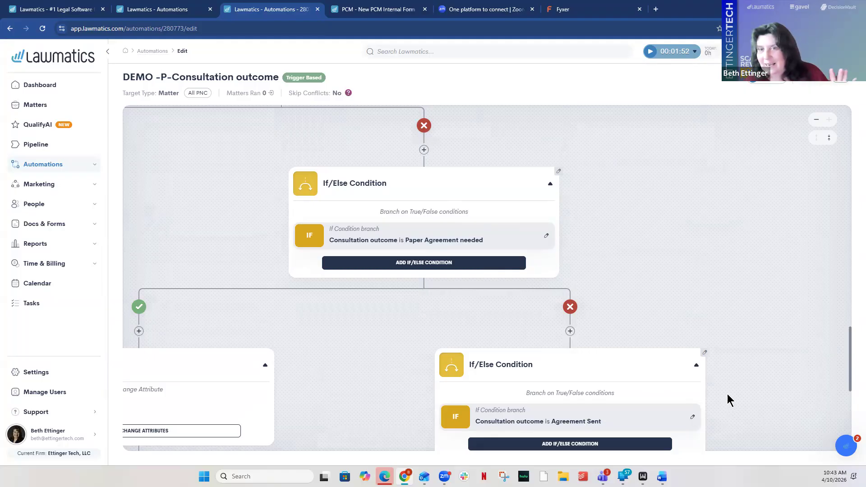
scroll(719, 374, down, 5)
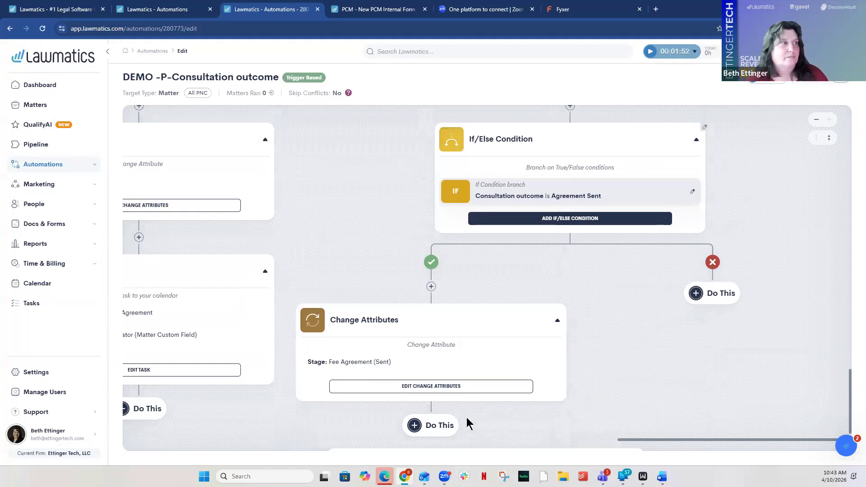
Open the DEMO - (FU) Post Workshop (Primary Contact) workflow from the General Demo folder and expand its When This Happens entry criteria
click(152, 51)
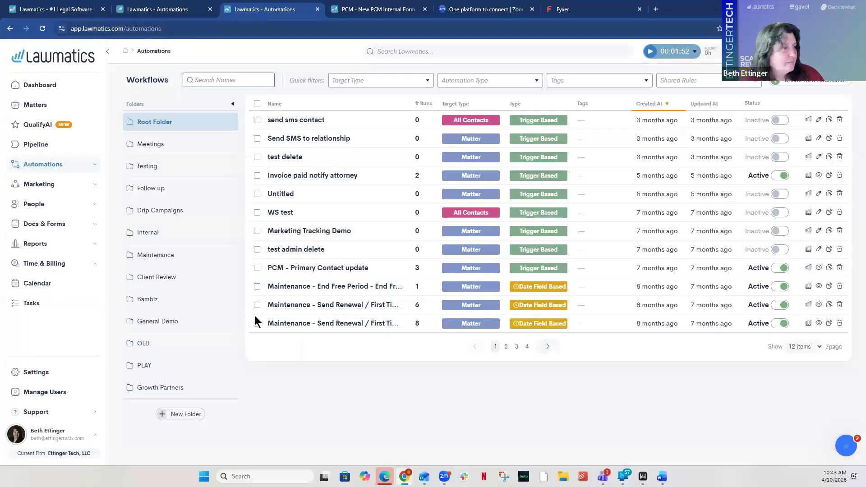
click(171, 325)
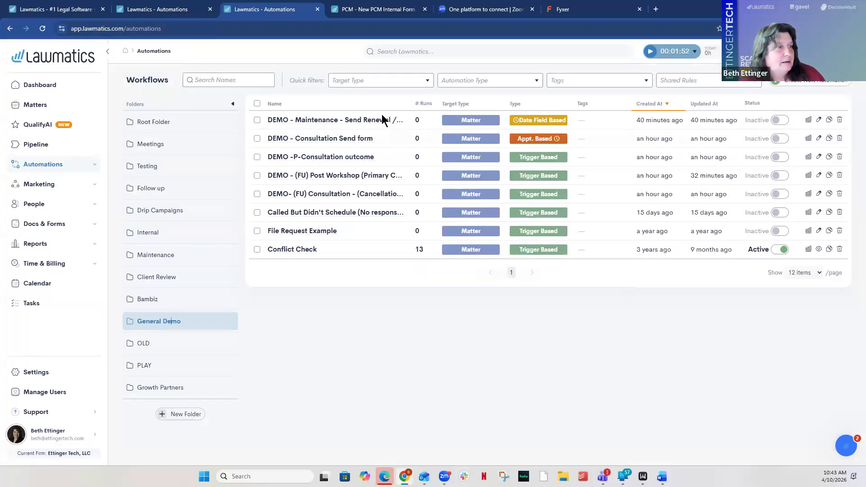
click(343, 176)
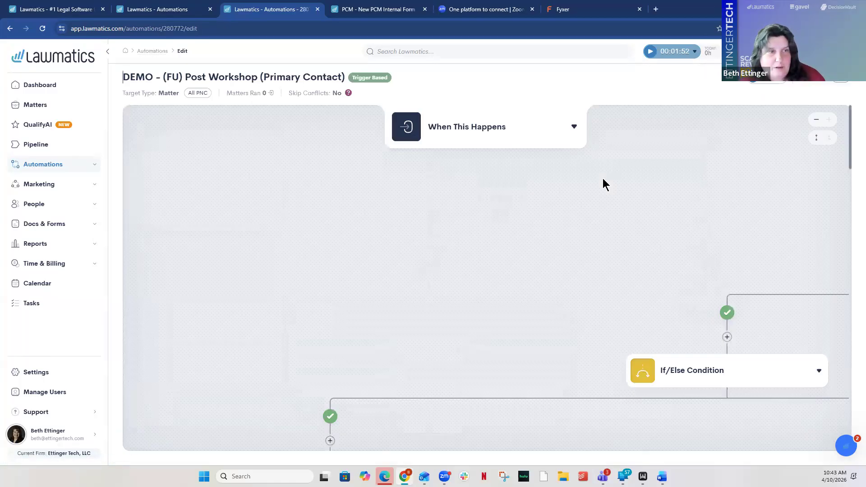
click(463, 127)
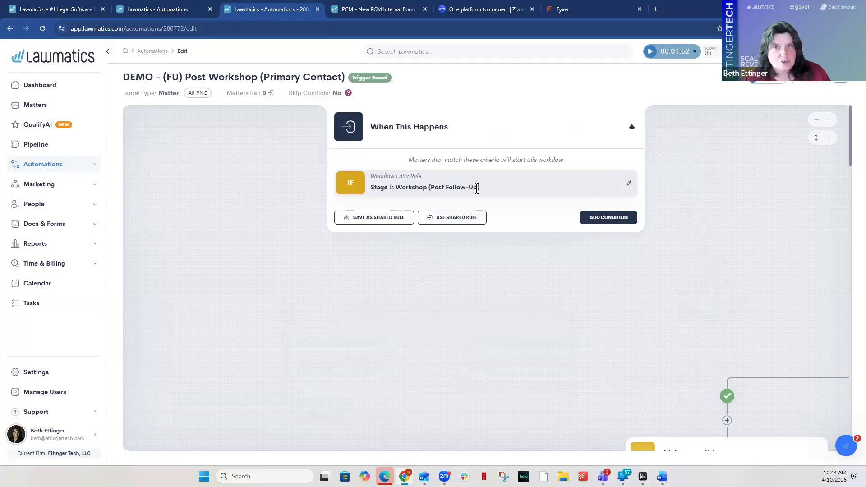
Expand all the Post Workshop workflow's action cards and zoom out to the smallest scale to view its overall branch layout
scroll(722, 269, down, 4)
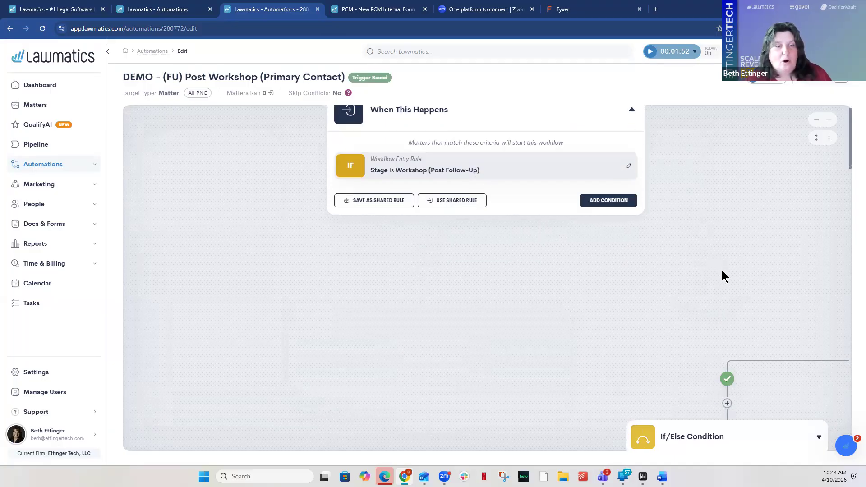
click(817, 138)
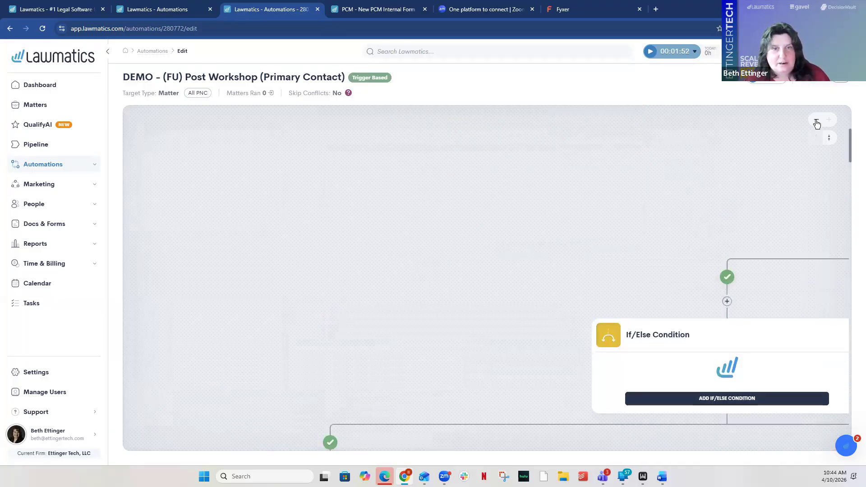
click(817, 123)
click(817, 123)
click(817, 122)
click(817, 122)
click(817, 123)
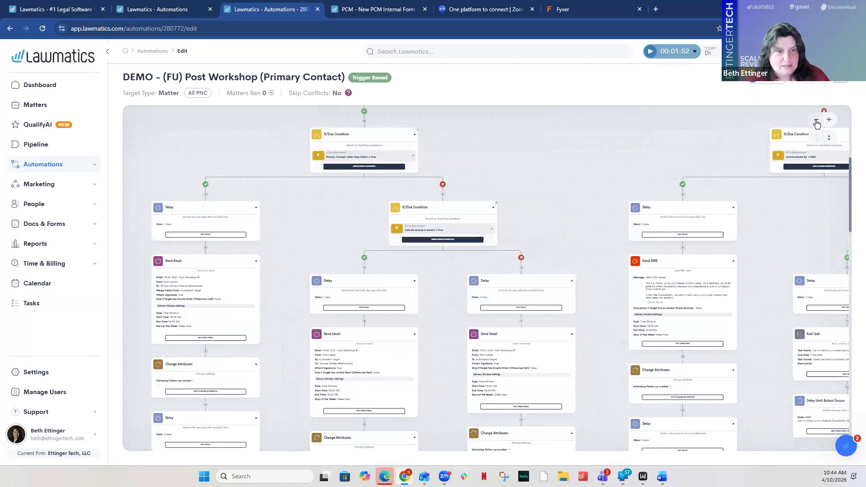
click(817, 123)
click(817, 123)
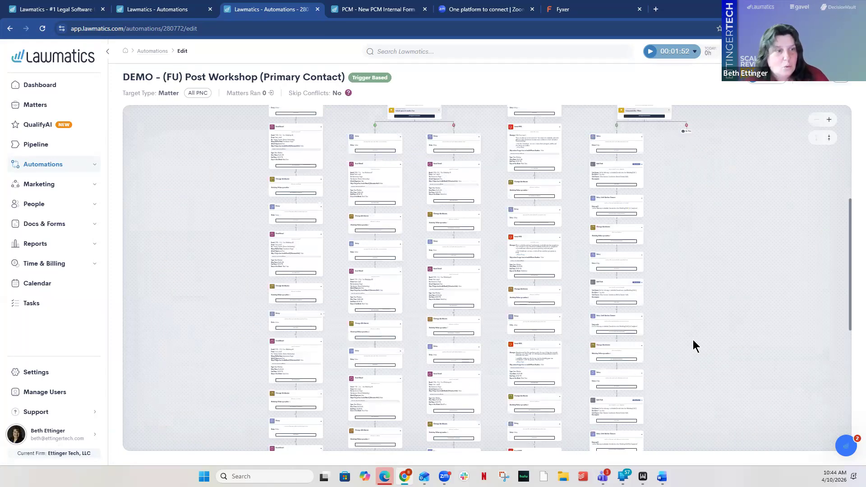
Review the Post Workshop workflow's parallel follow-up branches from the entry rule down to their final Change Attributes actions
scroll(694, 341, up, 5)
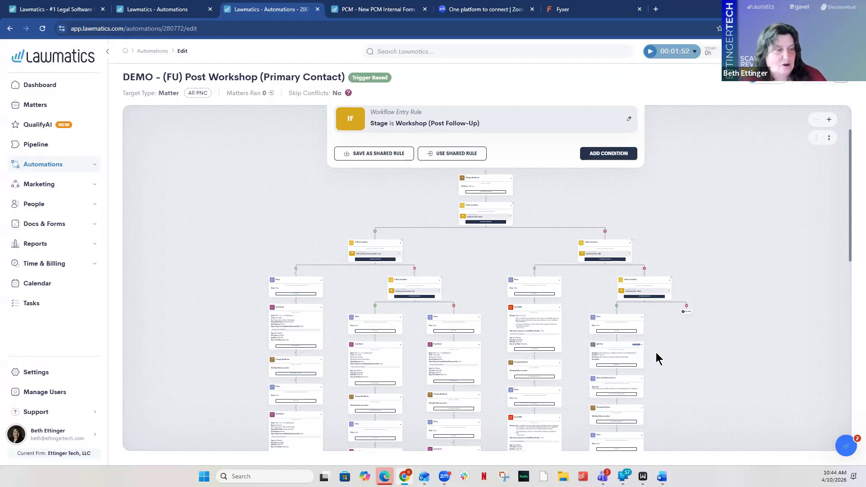
scroll(656, 353, down, 5)
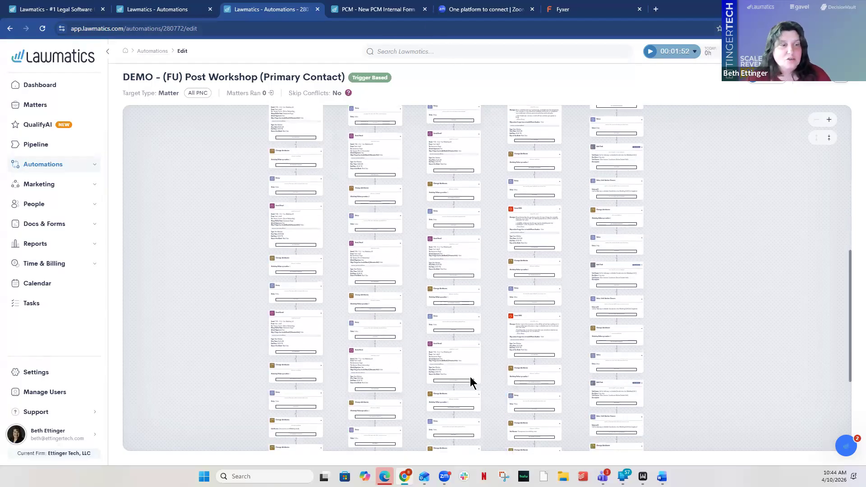
scroll(470, 383, down, 5)
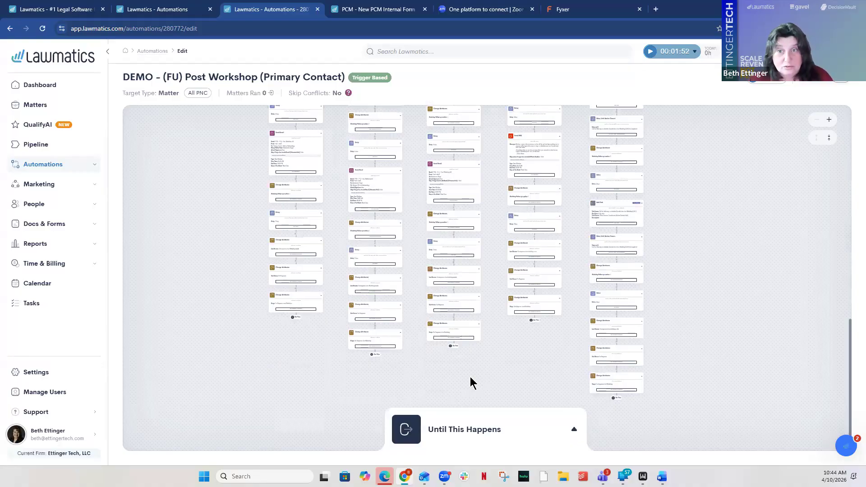
scroll(470, 383, up, 2)
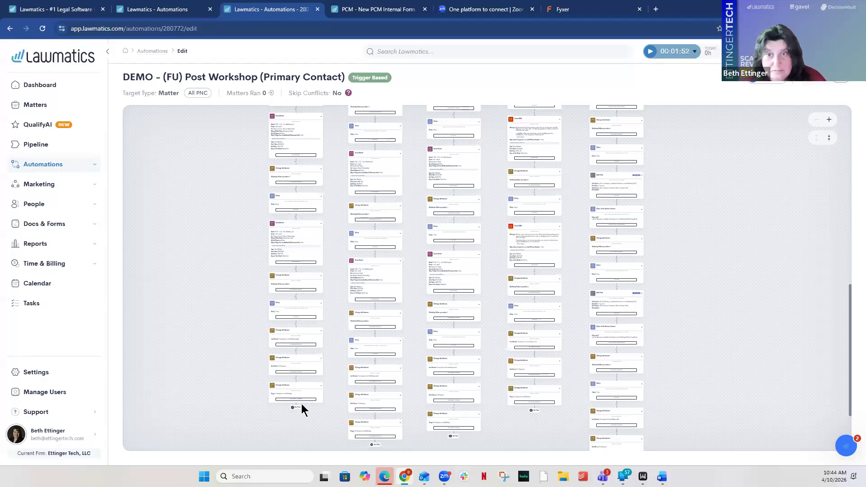
scroll(406, 328, up, 4)
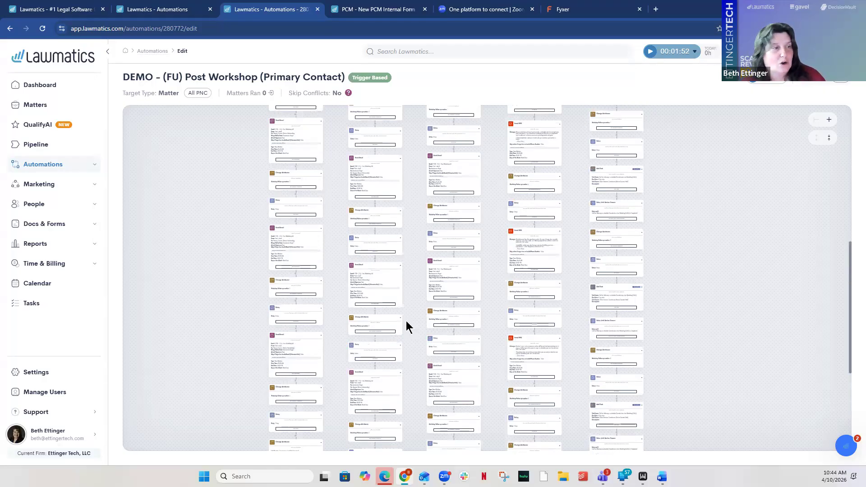
scroll(406, 332, up, 5)
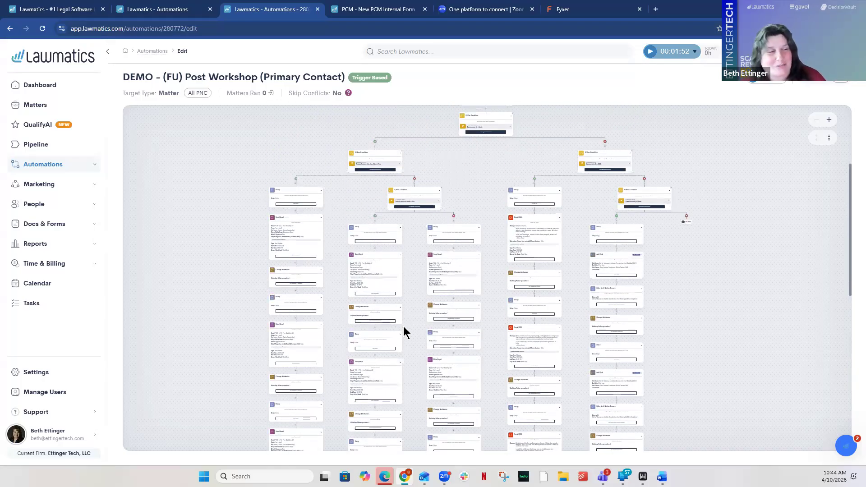
scroll(405, 332, down, 10)
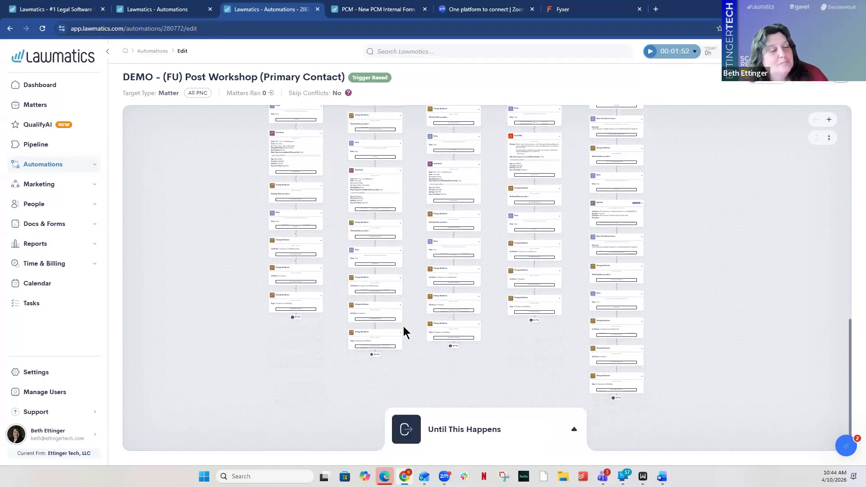
Expand the Until This Happens exit criteria and look back over the follow-up branches that lead to it
click(479, 430)
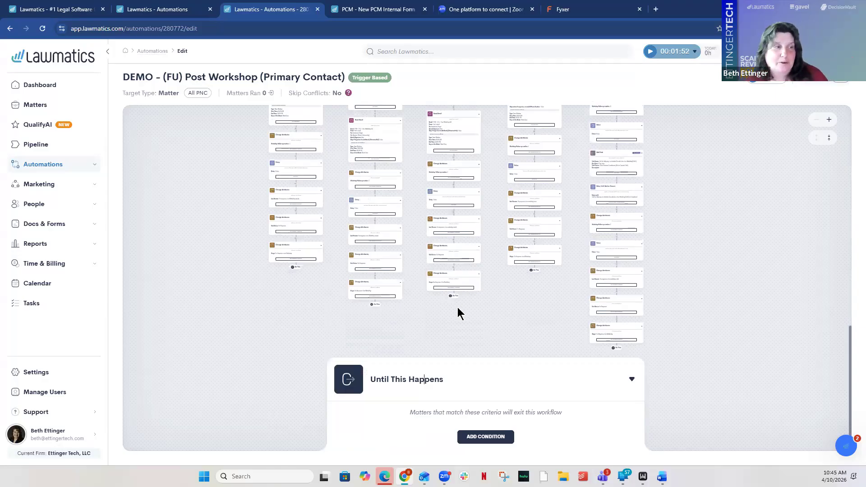
scroll(457, 307, up, 10)
scroll(362, 276, down, 5)
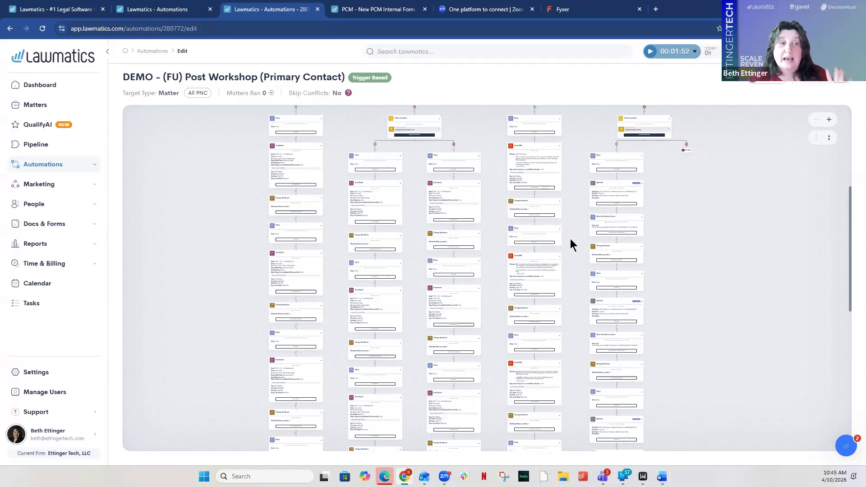
scroll(557, 275, down, 4)
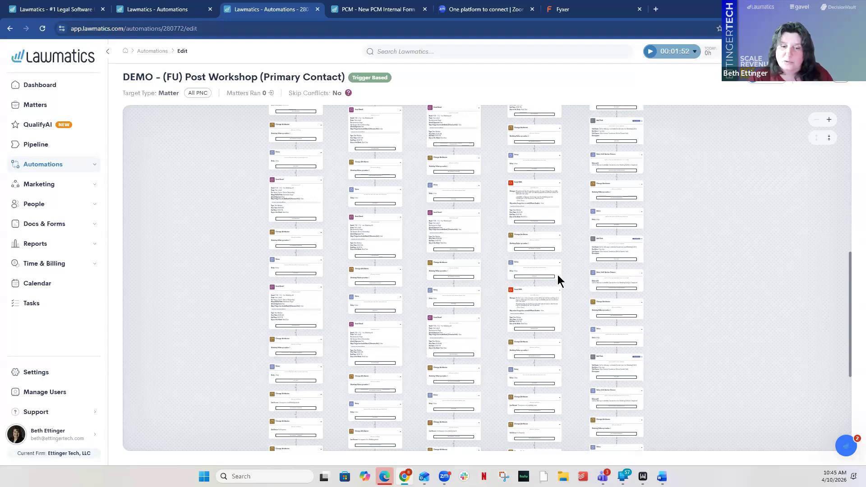
scroll(551, 267, down, 5)
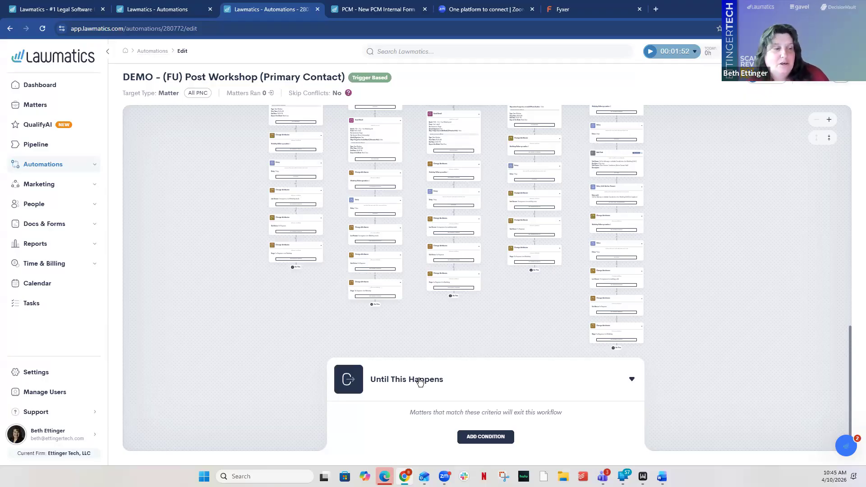
Add an exit condition of the Match on Fields type and choose Stage as its target field
click(493, 439)
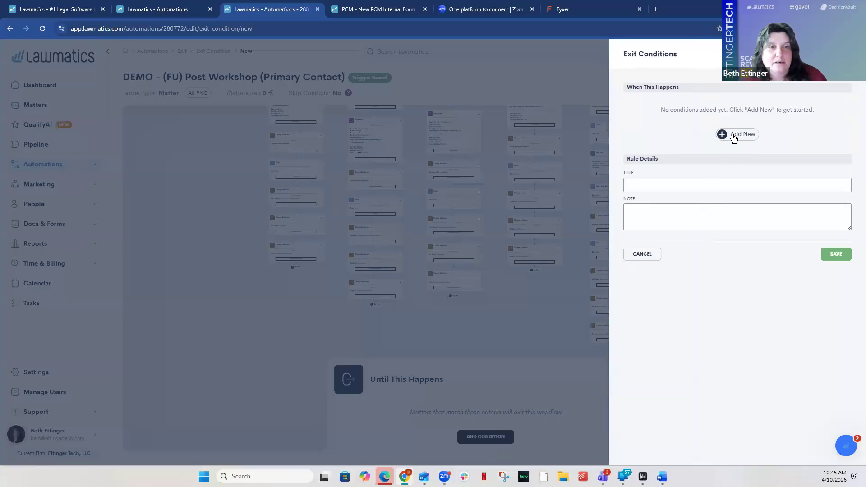
click(734, 136)
click(602, 327)
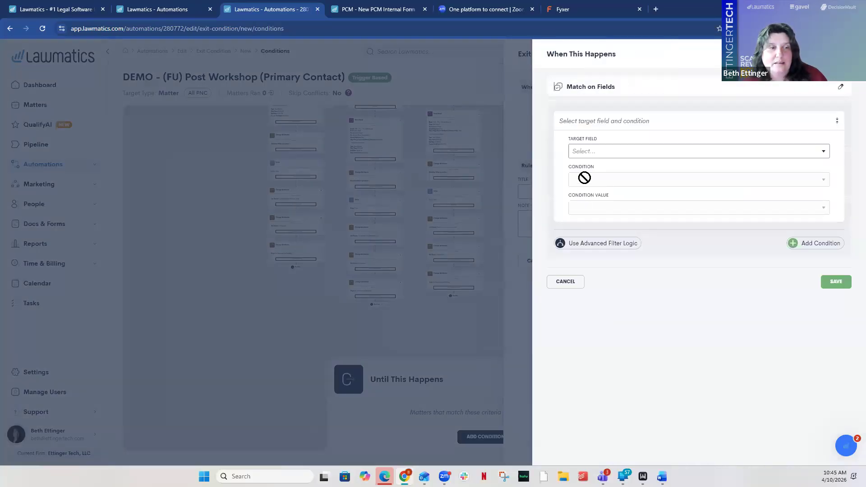
click(586, 151)
text(sat)
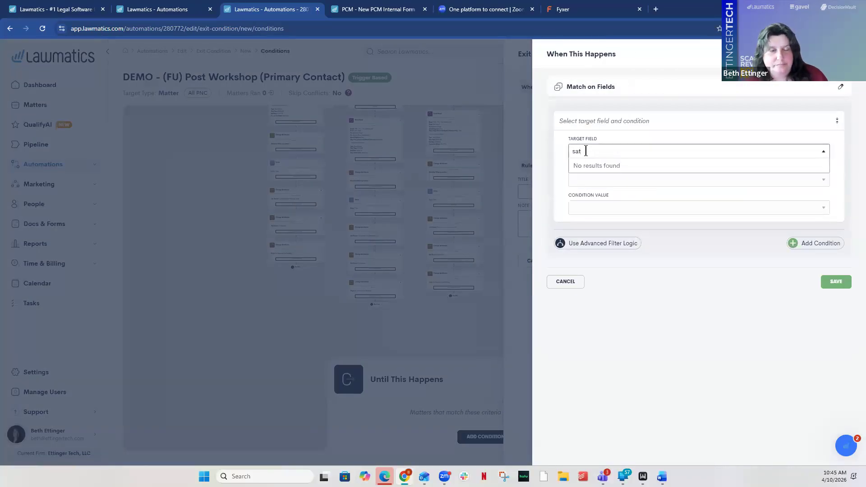
key(BackSpace)
key(BackSpace)
text(tage)
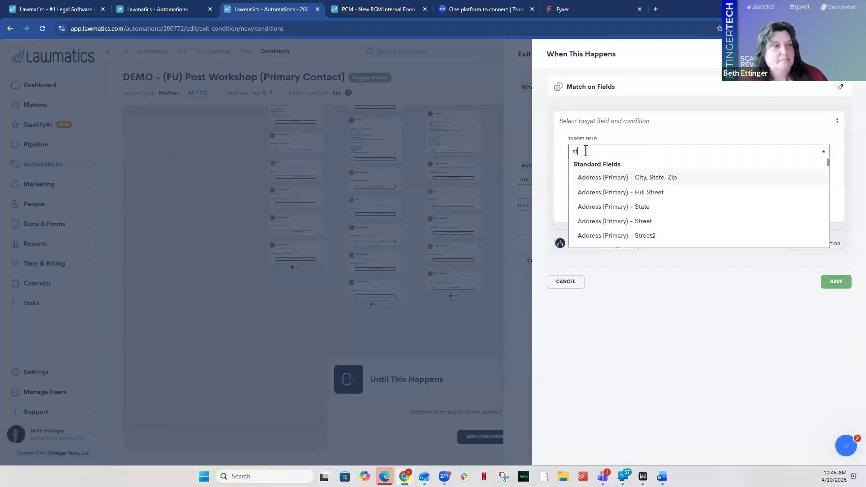
click(600, 179)
Set the Stage exit condition to Is Not Equal To Workshop (Post Follow-Up) and save it to the workflow
click(594, 181)
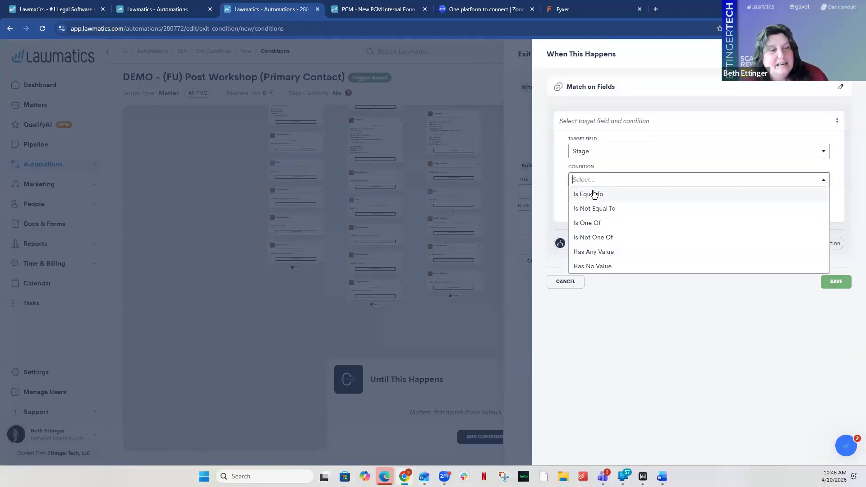
click(593, 210)
click(590, 208)
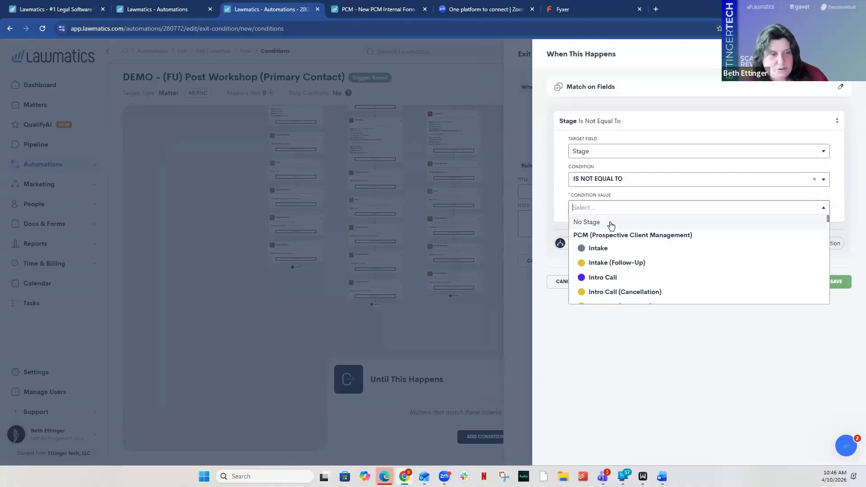
scroll(634, 263, down, 2)
scroll(635, 263, down, 1)
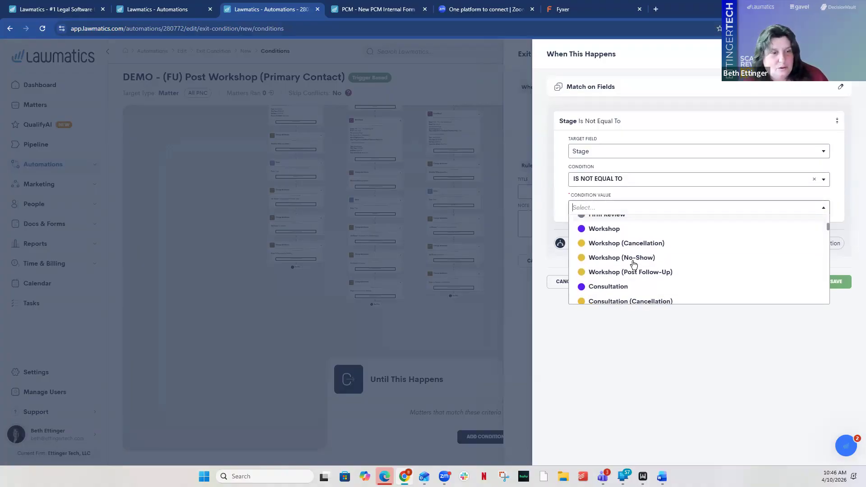
click(634, 272)
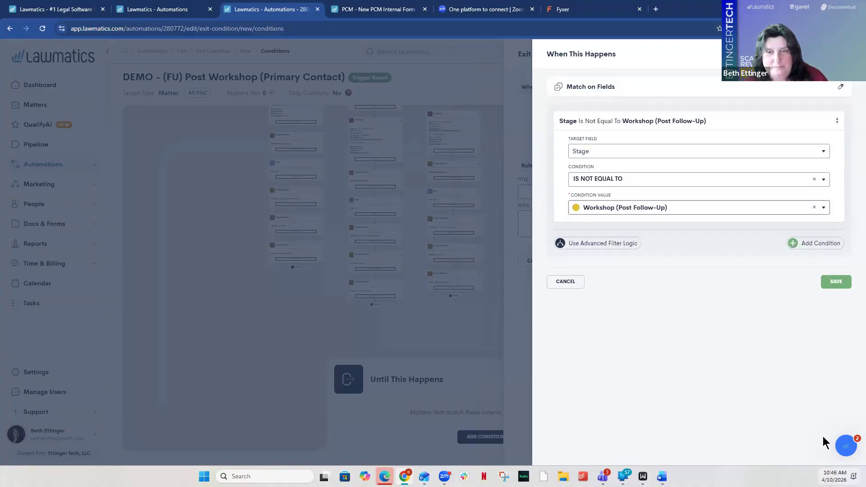
click(838, 284)
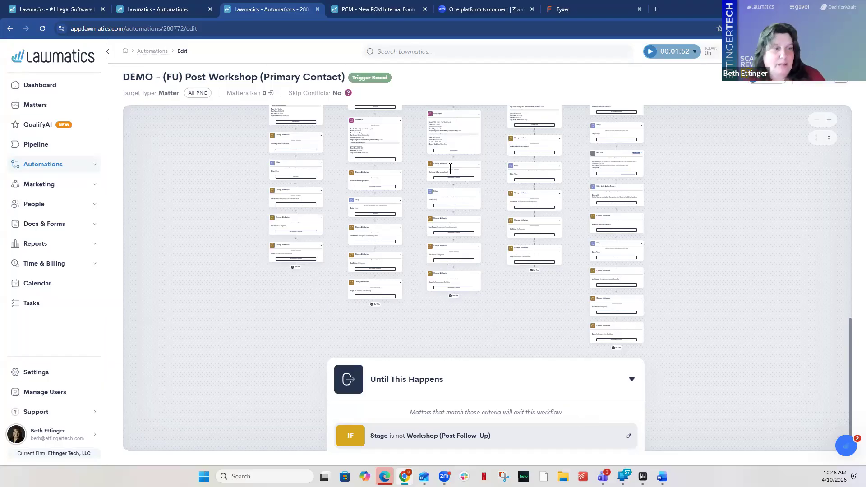
Examine the Delay, Send Email and Change Attributes sequence at a readable scale, then check the exit criteria and the entry rule
scroll(516, 228, up, 2)
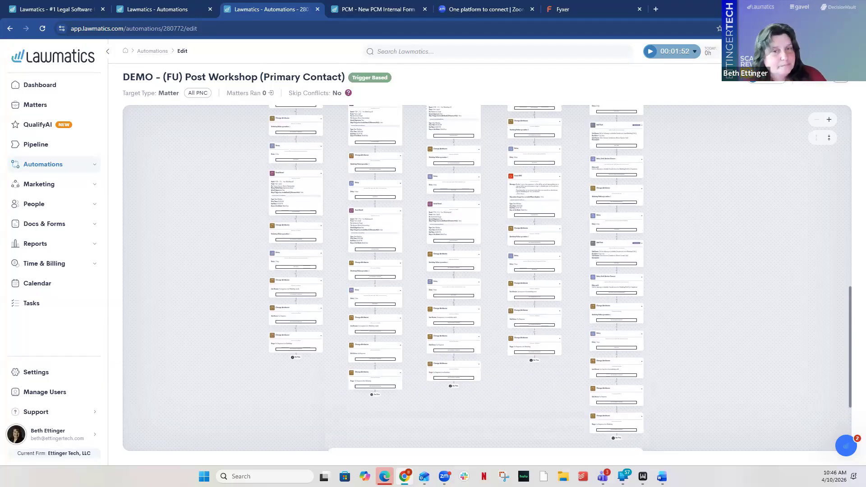
click(829, 119)
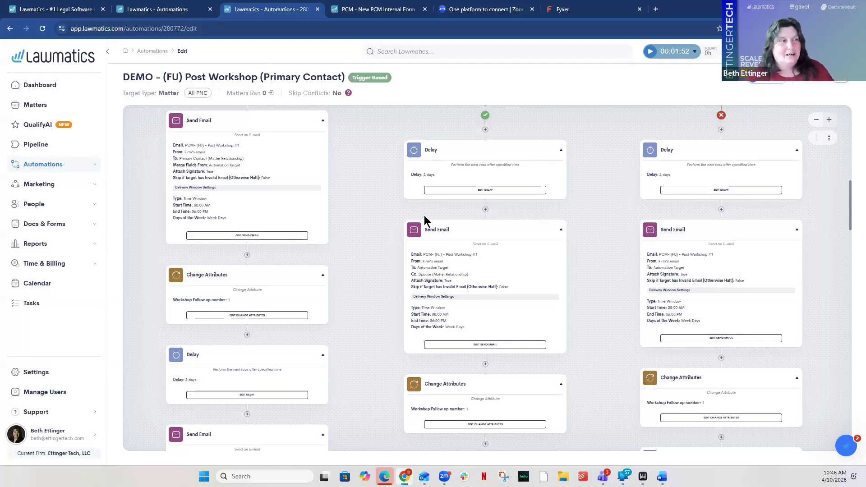
scroll(506, 292, down, 10)
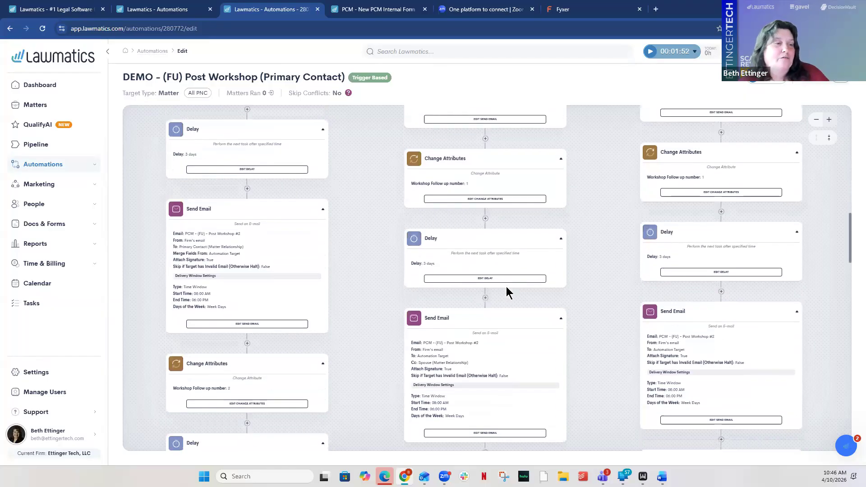
scroll(518, 291, down, 3)
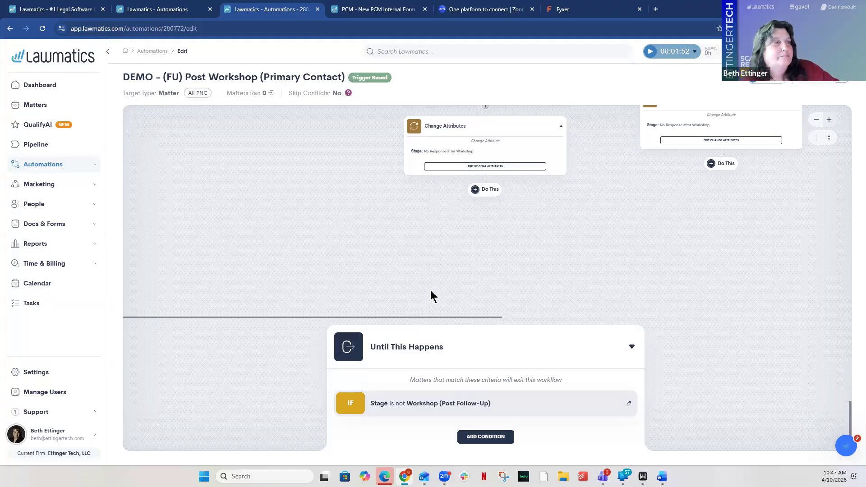
scroll(345, 271, up, 1)
scroll(438, 288, up, 10)
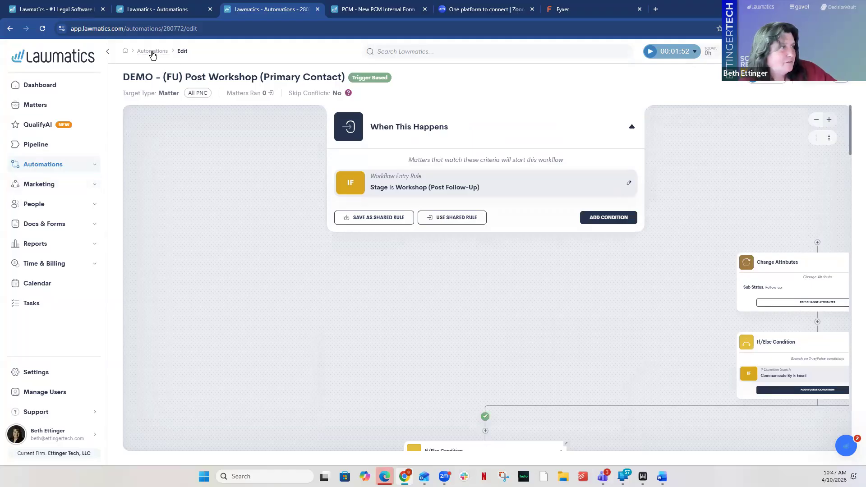
Return to the Workflows list and check which entry rules the Shared Rules filter offers
click(151, 53)
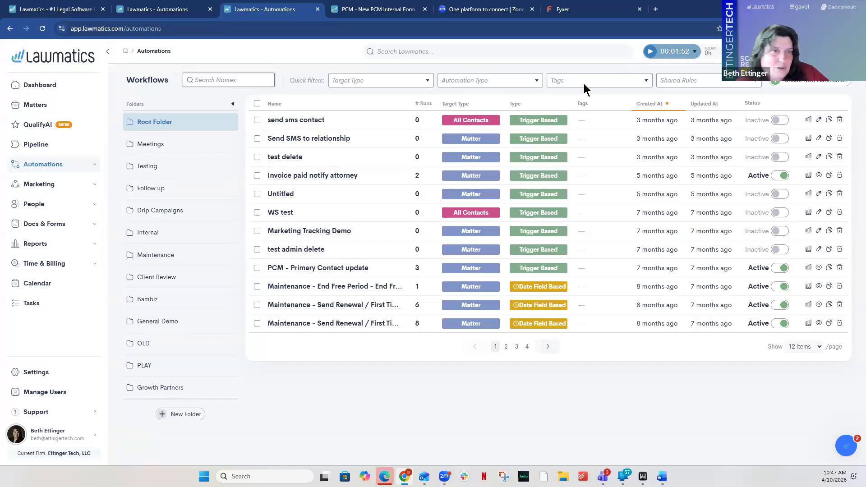
click(672, 80)
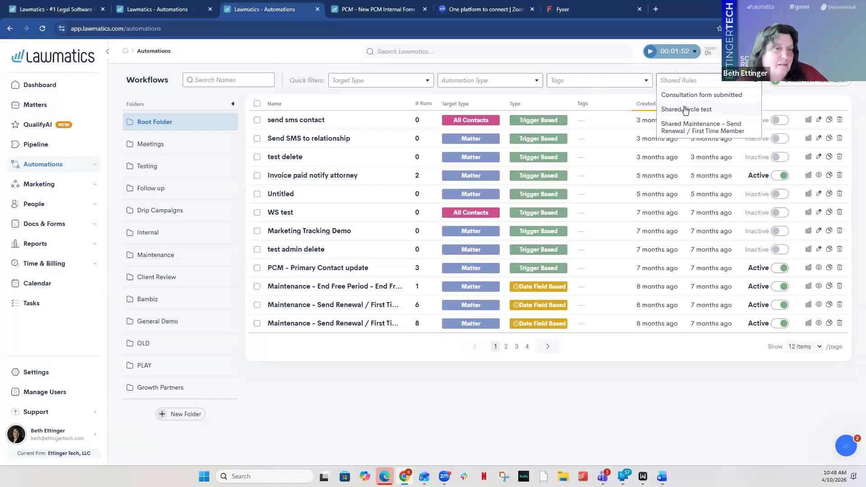
click(606, 412)
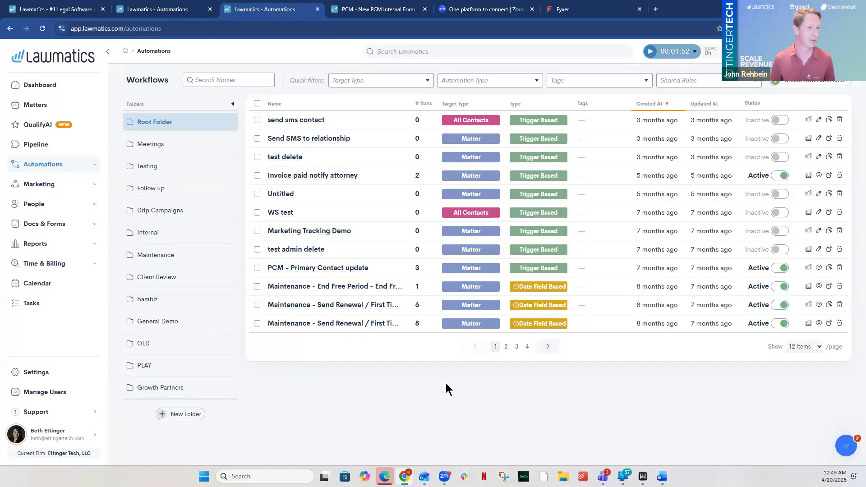
Open ettingertech.com in a new browser tab and go to its Marketing Tracking Demo page
click(655, 9)
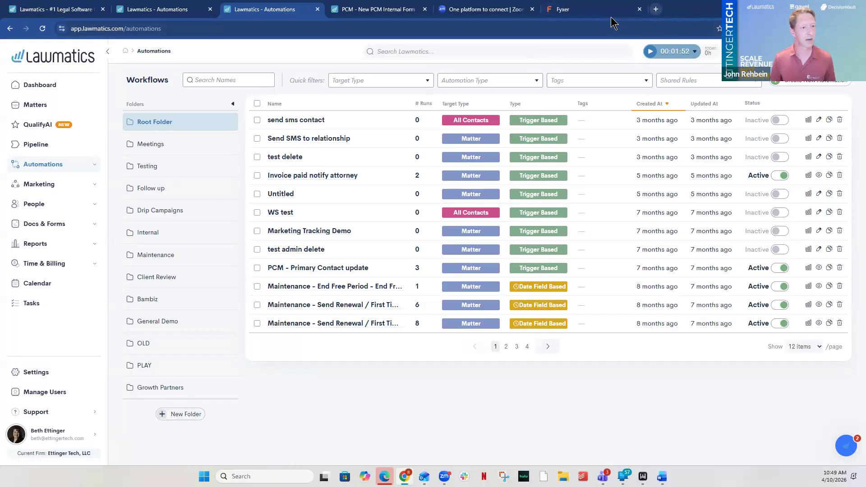
click(590, 28)
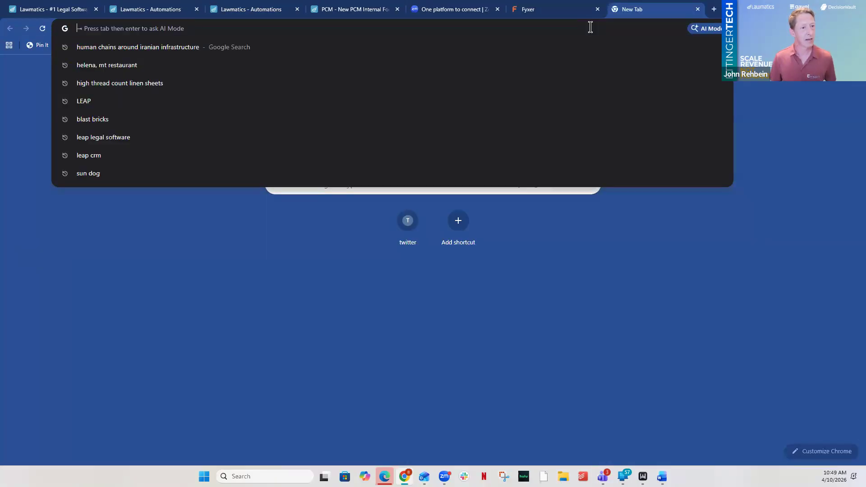
text(ettingertech.com)
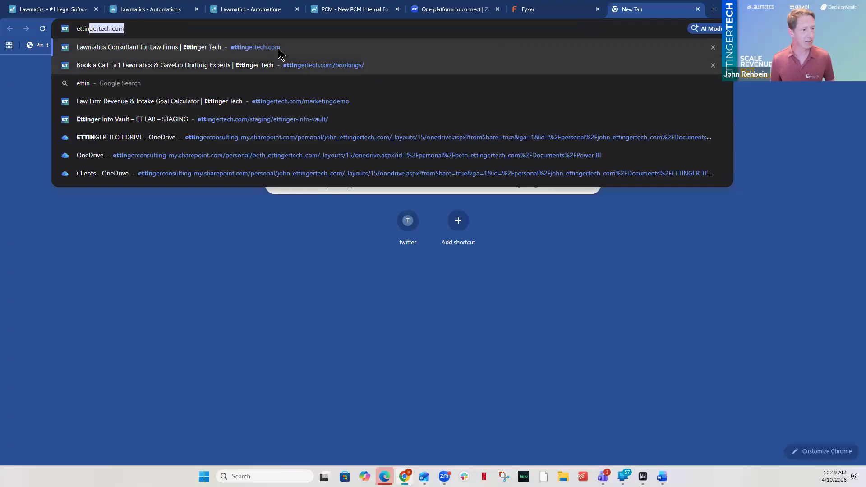
click(279, 49)
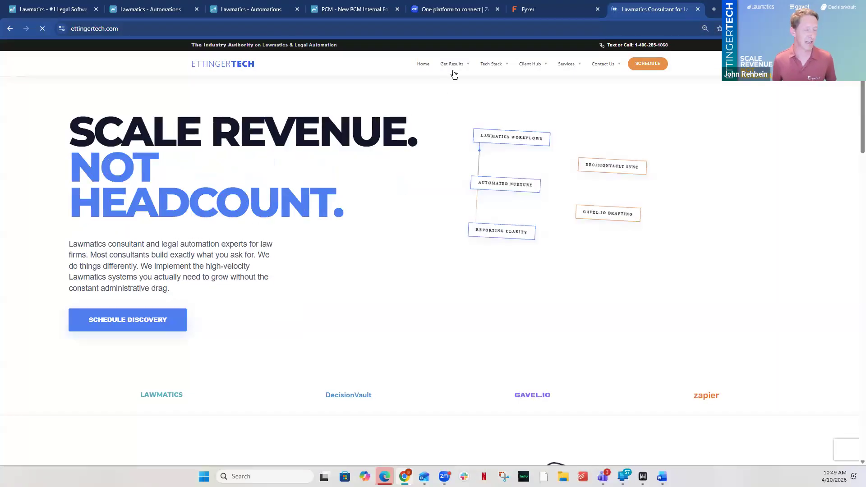
mouse_move(460, 74)
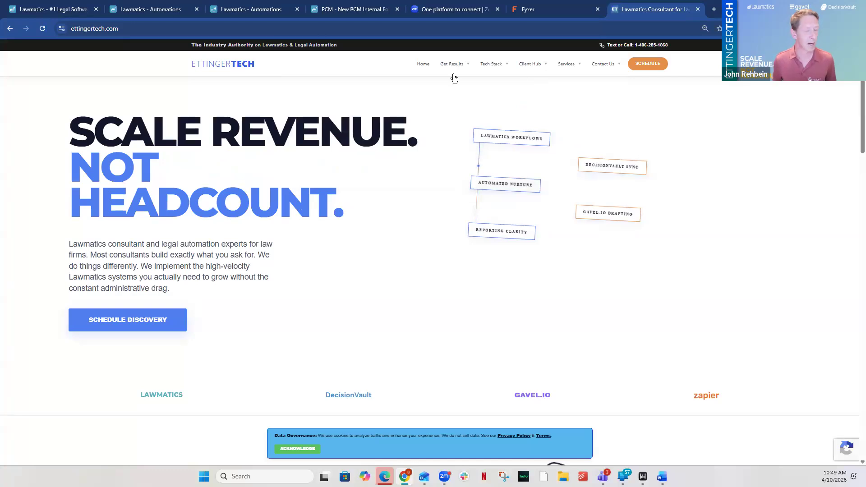
click(551, 153)
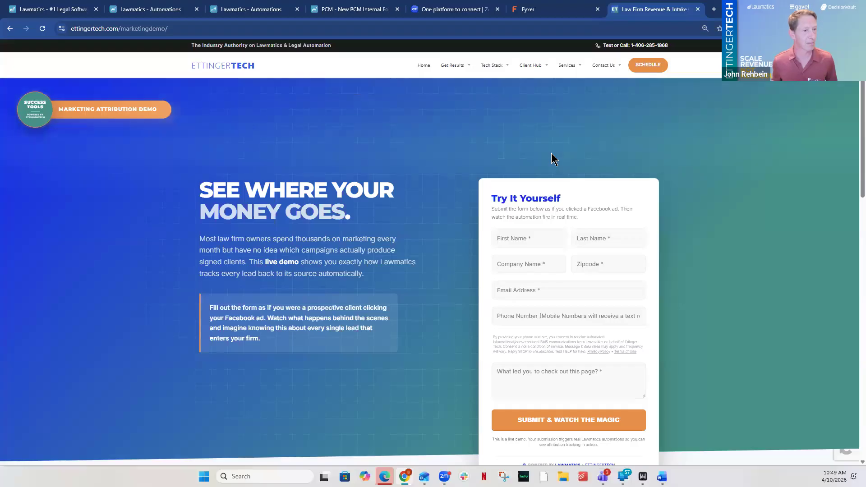
Open the site's Automation Calculator page, acknowledge the cookie notice and look over the diagnostic tool form and The Reality Check section
mouse_move(446, 71)
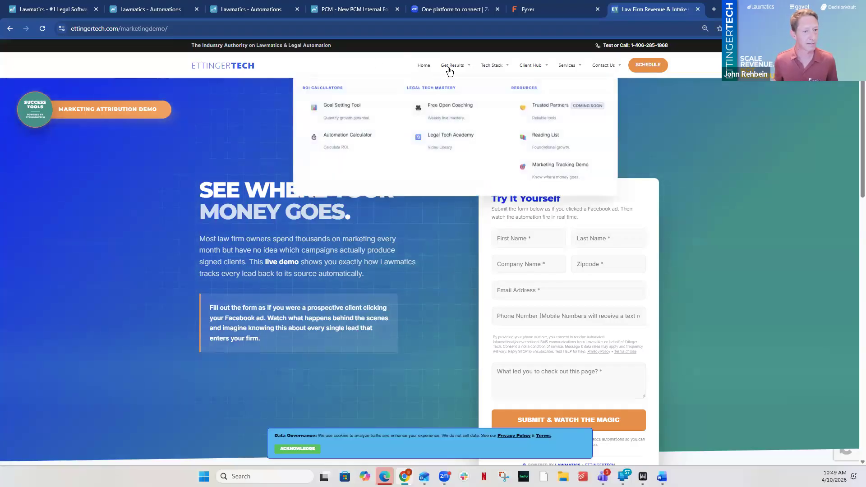
click(346, 139)
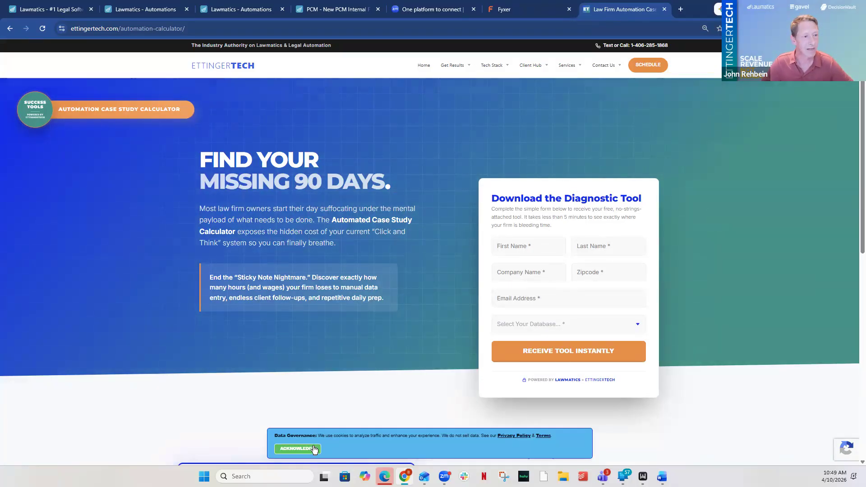
click(297, 448)
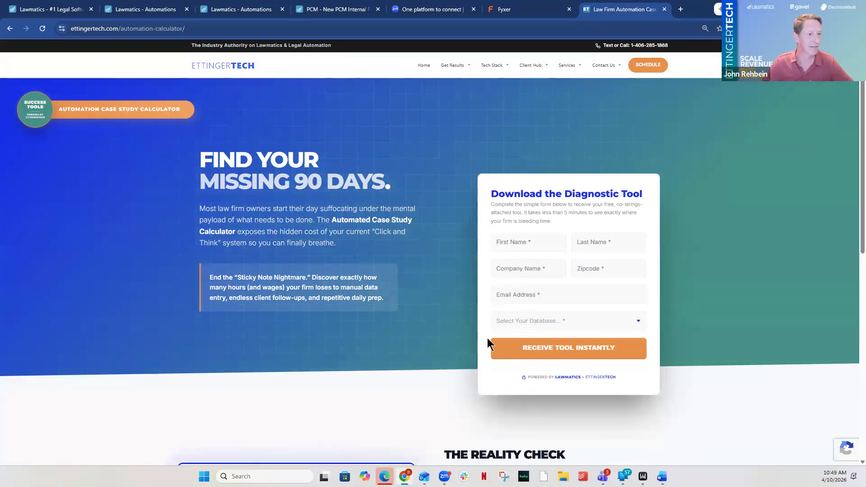
scroll(408, 333, down, 3)
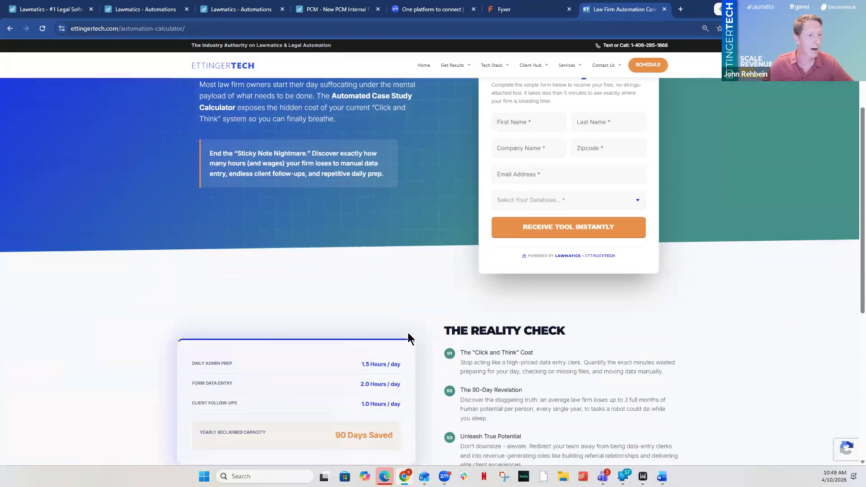
scroll(768, 347, down, 2)
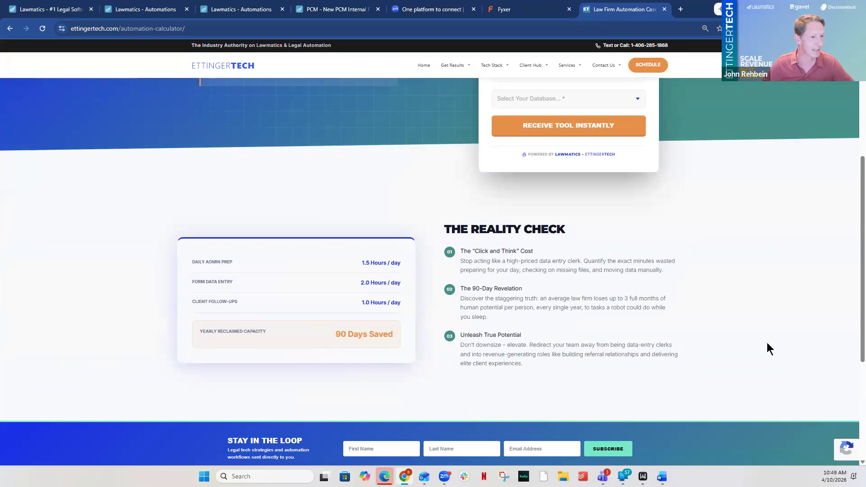
scroll(767, 344, up, 2)
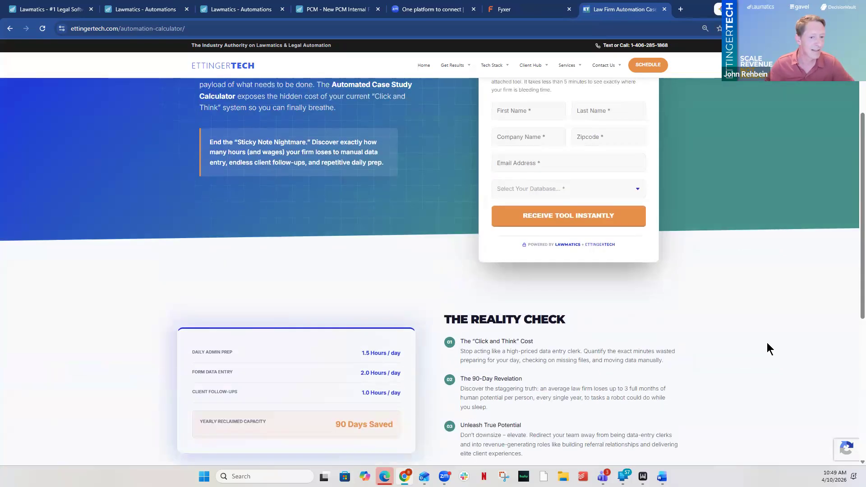
scroll(767, 342, up, 1)
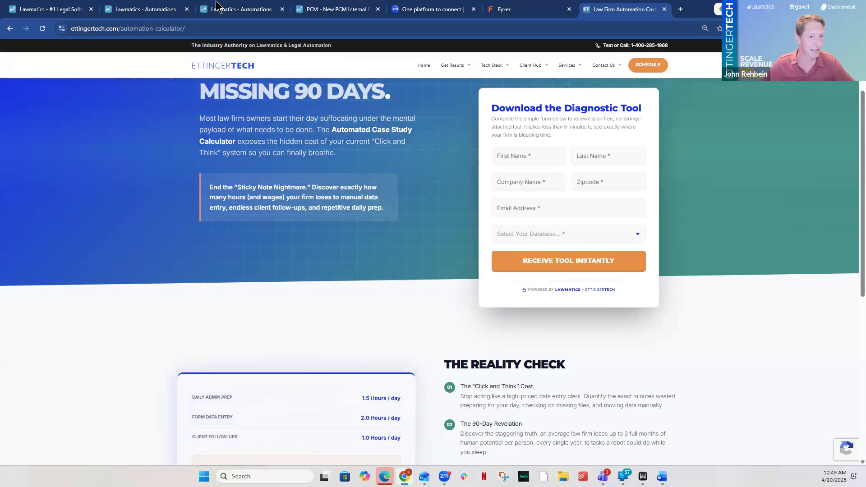
Back in the Lawmatics workflows, open the General Demo folder and view the activation options for the DEMO- (FU) Consultation workflow without activating it
mouse_move(223, 10)
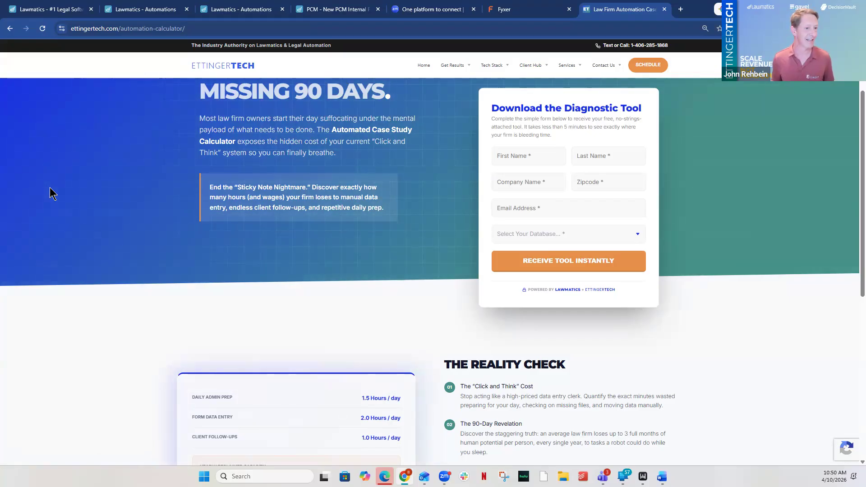
click(224, 10)
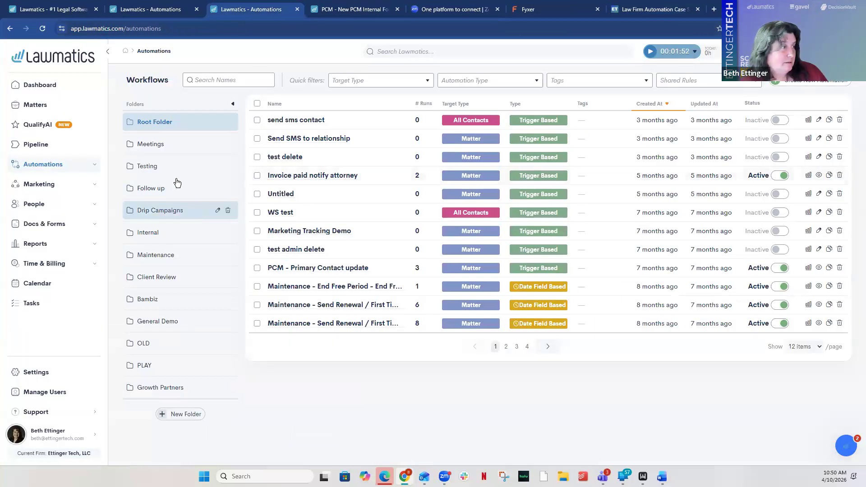
click(174, 322)
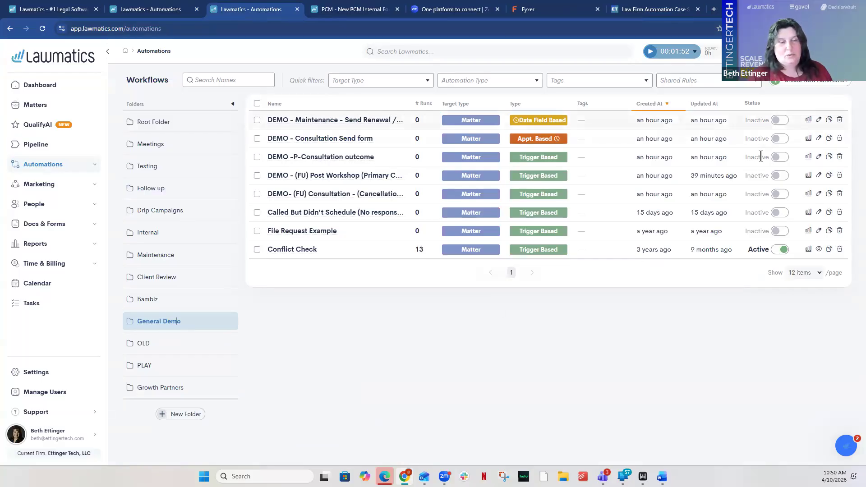
click(777, 194)
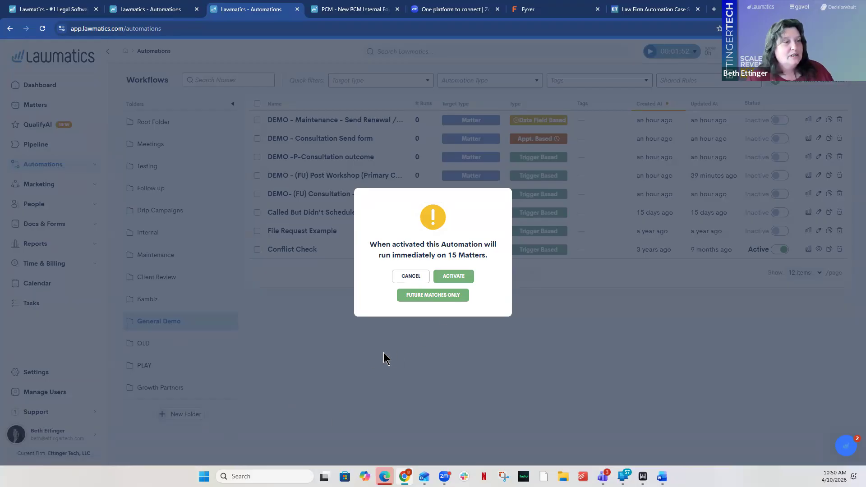
click(69, 283)
Go to Custom Reports, dismiss the new report form and open the GP-Growth Partners report in edit mode to view its columns and filters
click(35, 245)
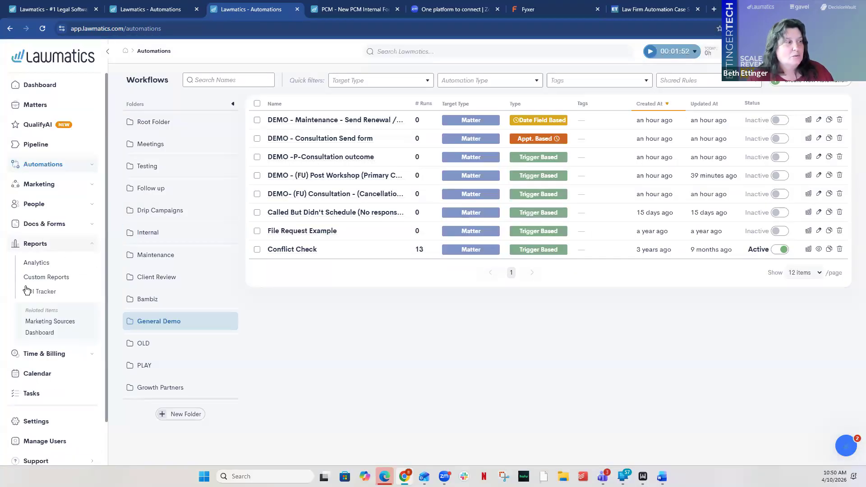
click(46, 277)
click(801, 87)
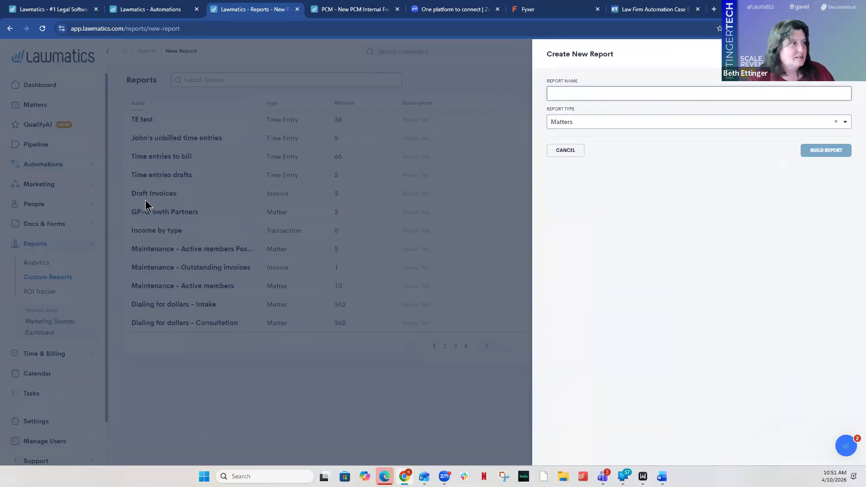
click(176, 237)
click(169, 212)
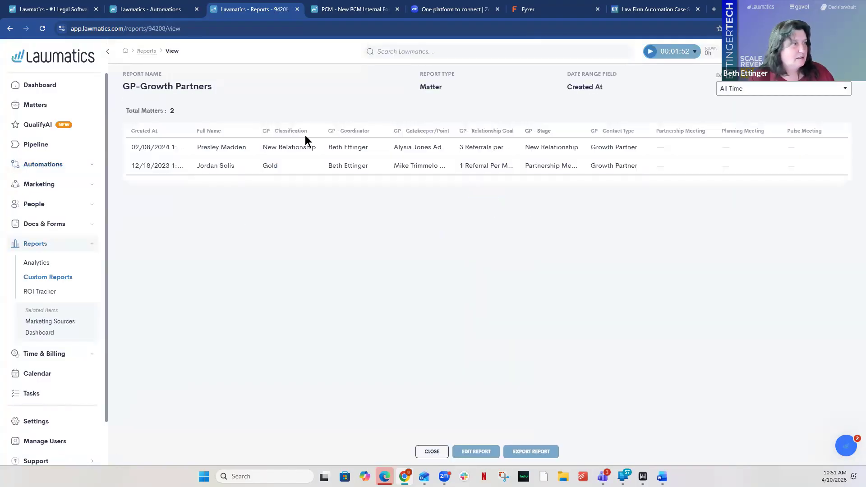
click(470, 457)
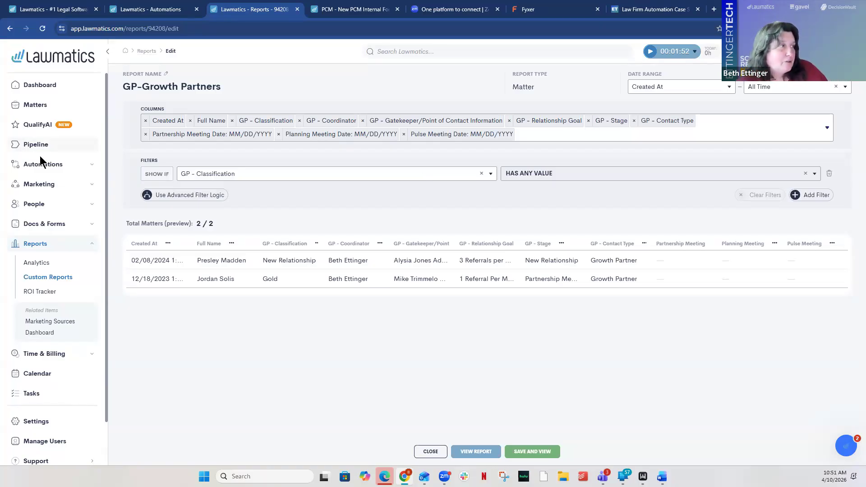
Open the Estate Planning matter in the Intake stage from the Matters list and highlight the matter ID in its web address
click(33, 106)
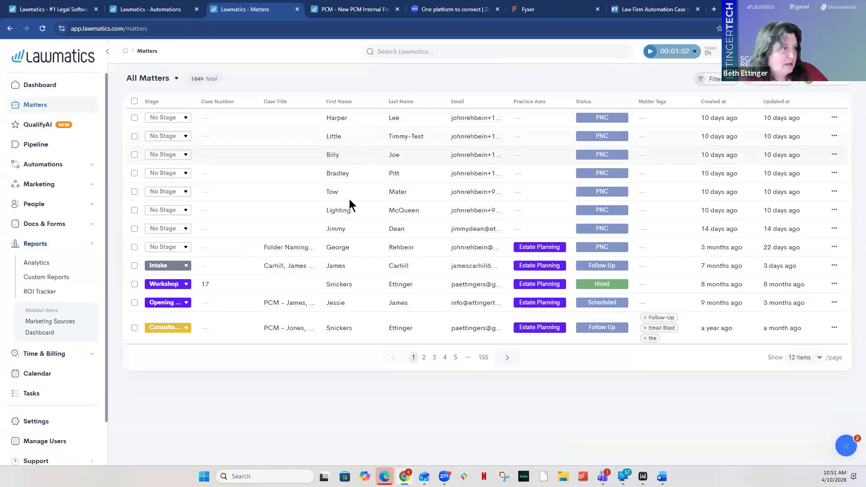
click(285, 270)
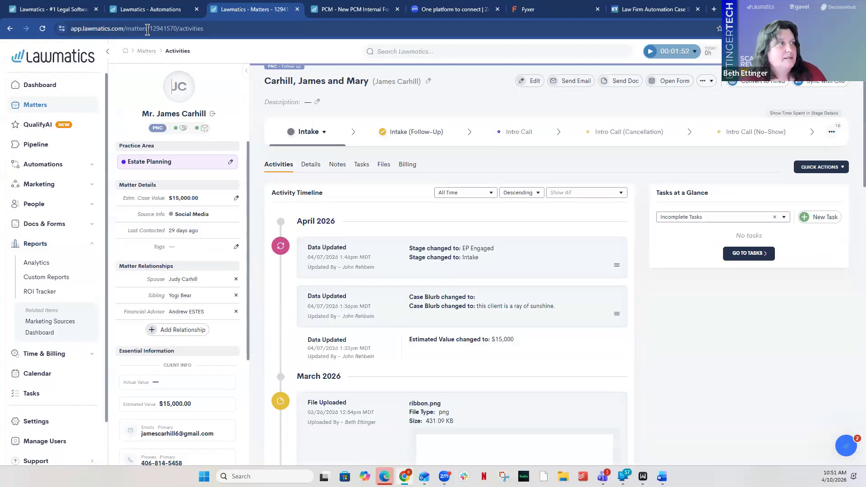
drag(150, 29, 197, 26)
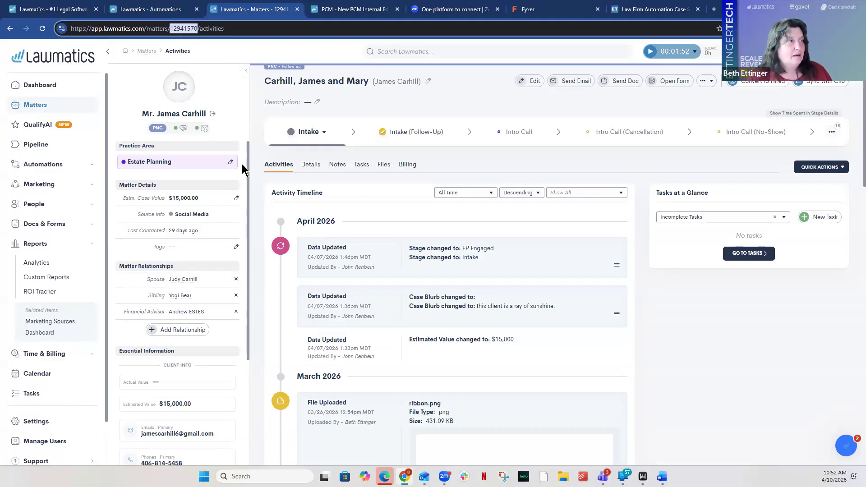
Open the DEMO- (FU) Consultation - (Cancellation/ No-Show) Primary Contact workflow in the other Lawmatics tab and expand its When This Happens entry criteria
click(168, 9)
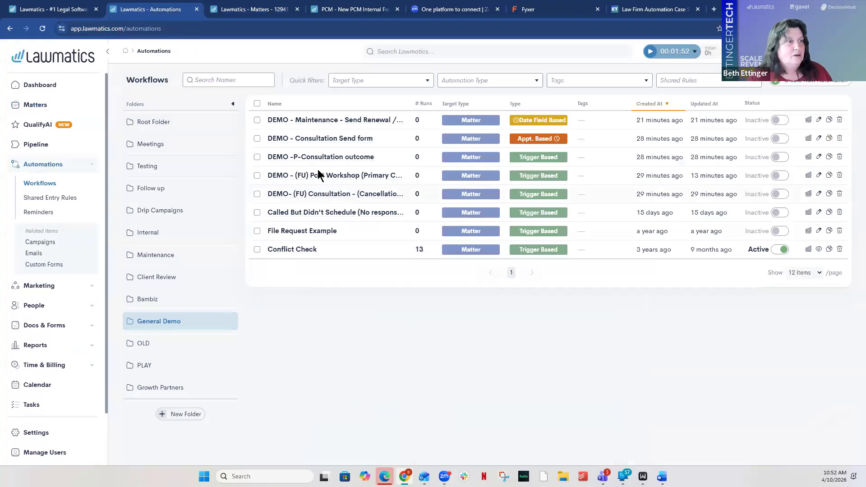
click(319, 195)
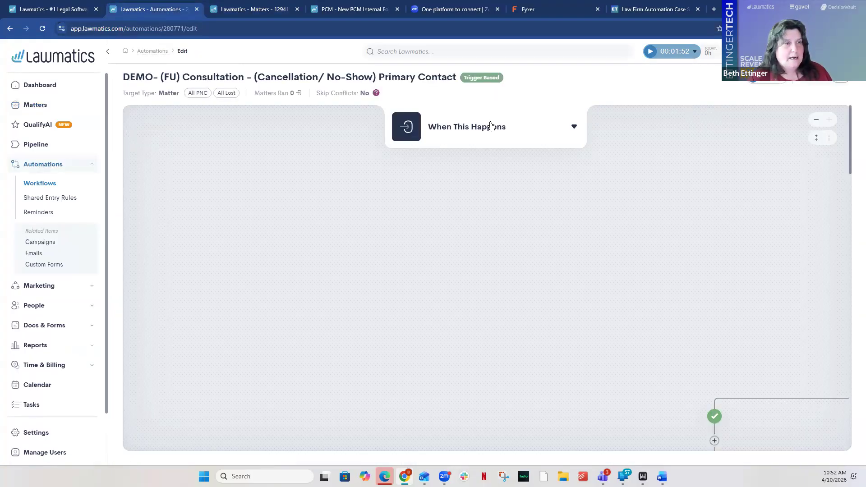
click(490, 127)
Add an entry condition of the Match on Fields type and search the target fields for "id"
click(615, 217)
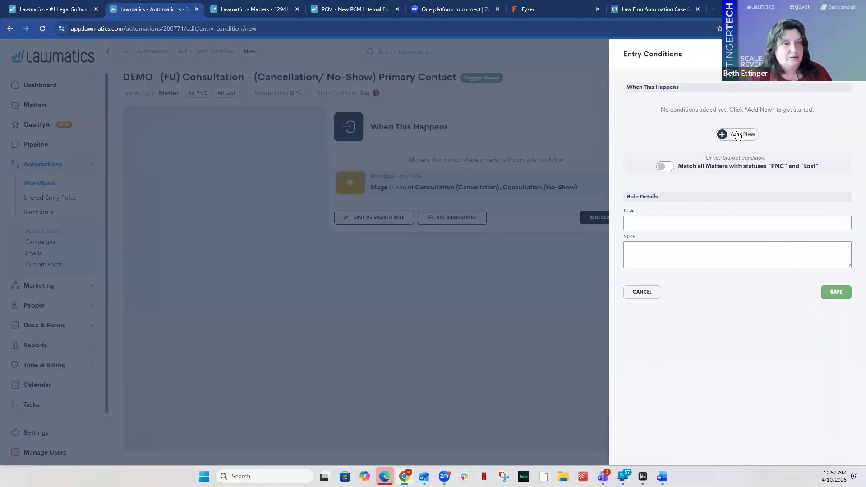
click(737, 135)
click(572, 325)
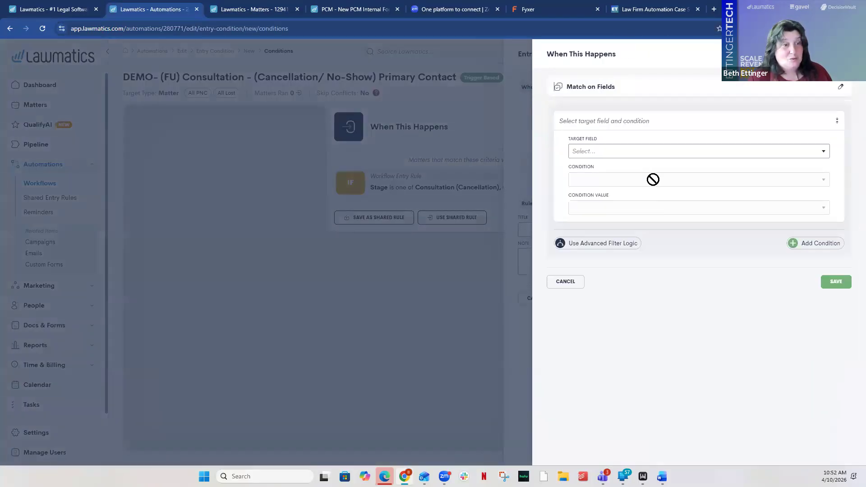
click(630, 153)
text(id)
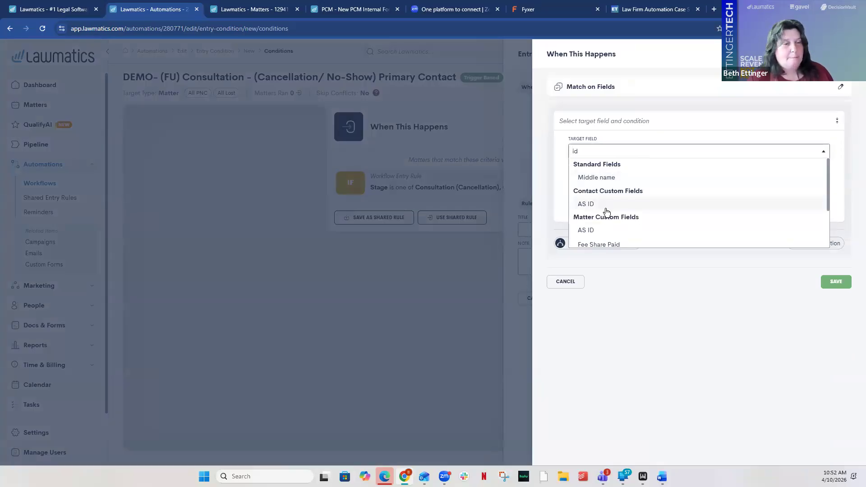
Copy the case title from the open matter record and return to the workflow's unfinished entry condition
click(228, 13)
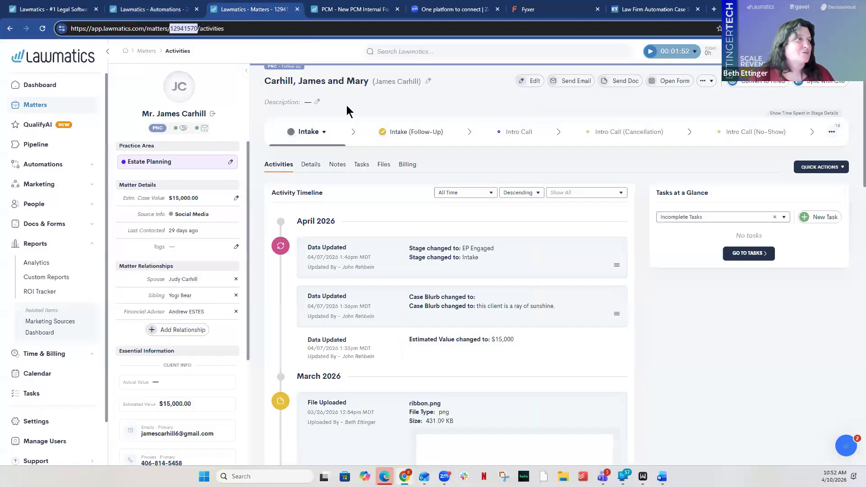
click(267, 83)
drag(352, 83, 261, 83)
key(ctrl+c)
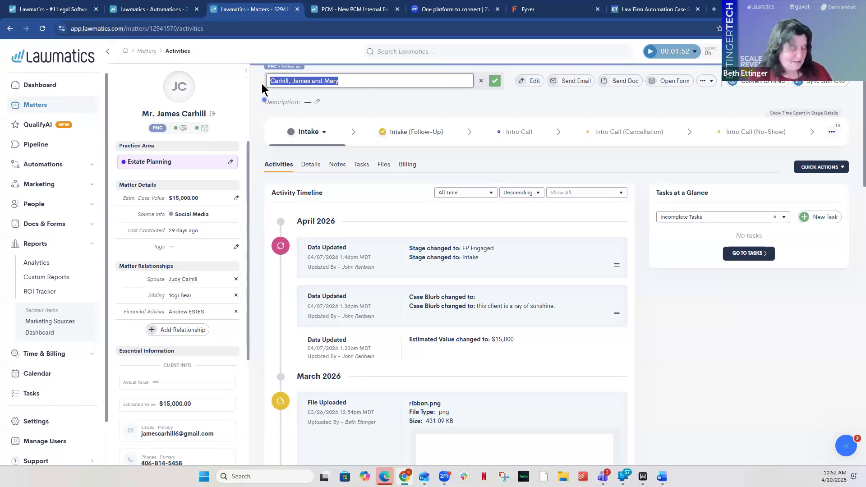
click(140, 9)
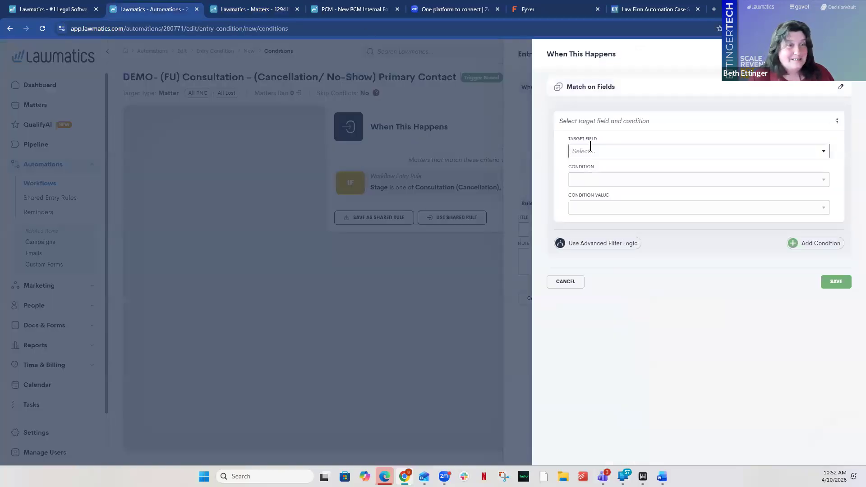
Save an entry condition requiring Case Title Is Equal To the copied case title, and combine it with the Stage rule using AND
click(589, 151)
text(cas)
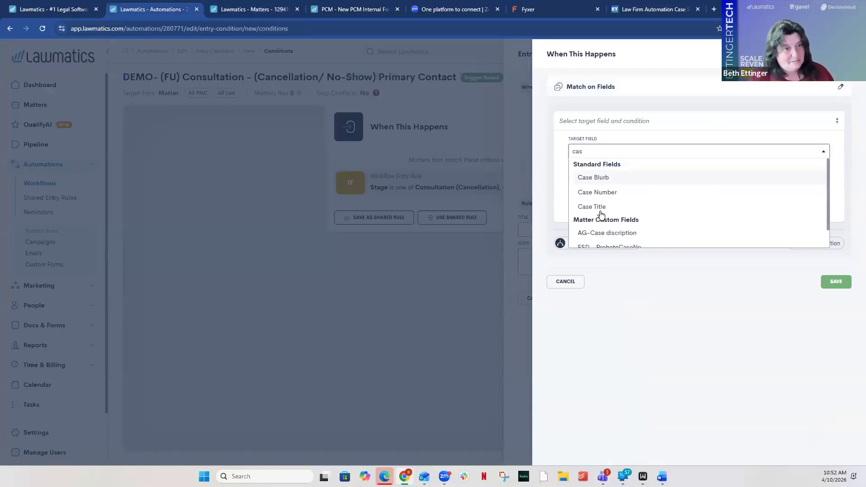
click(599, 205)
click(603, 183)
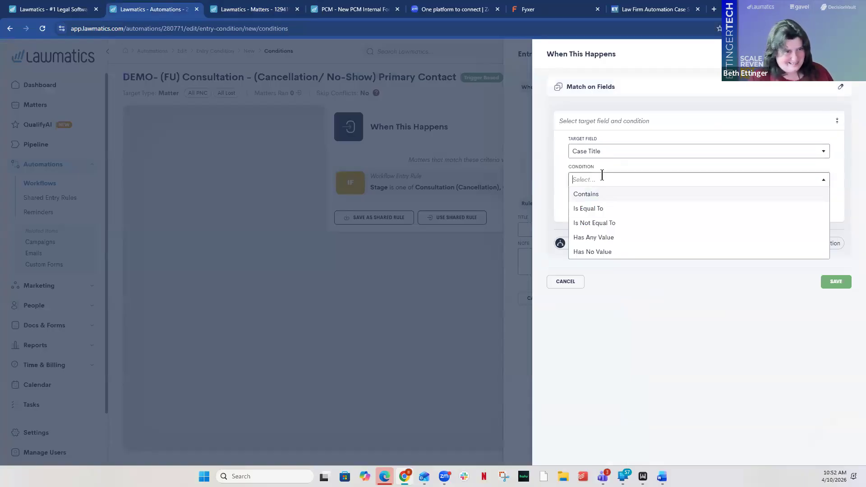
click(605, 207)
click(605, 211)
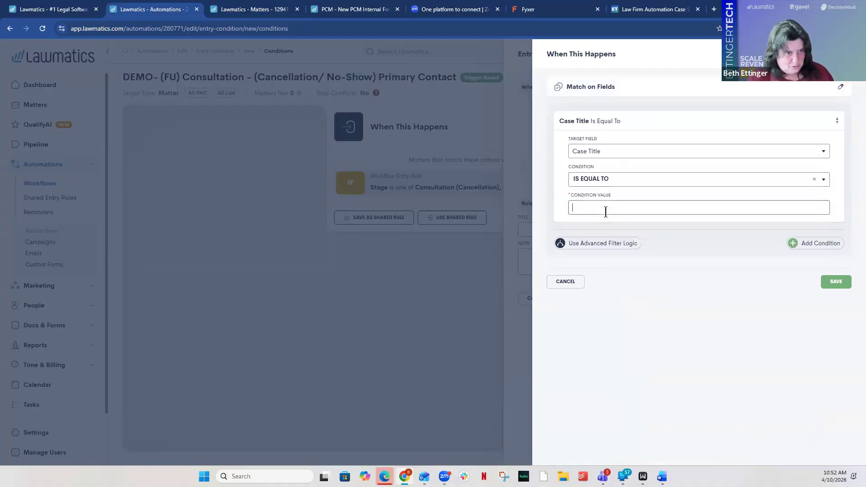
key(ctrl+v)
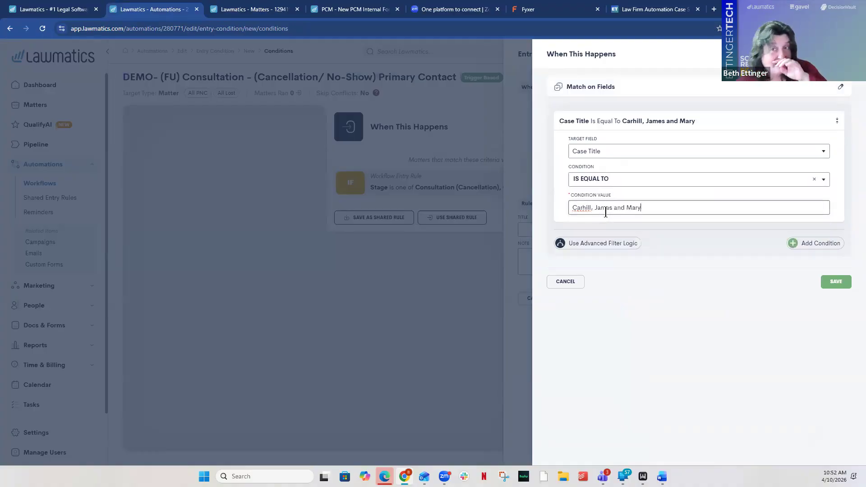
click(835, 282)
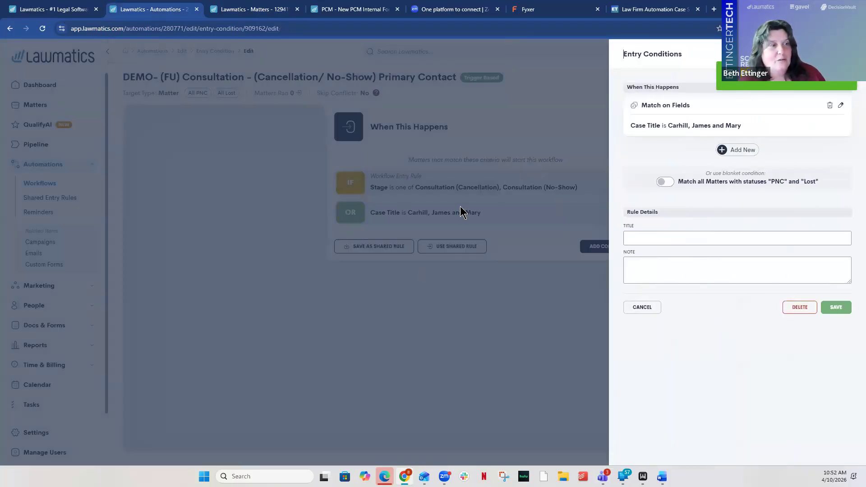
click(835, 308)
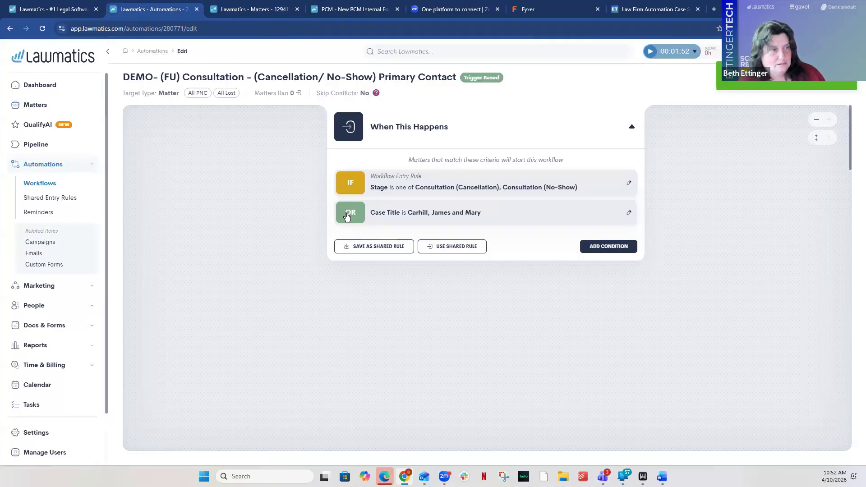
click(347, 216)
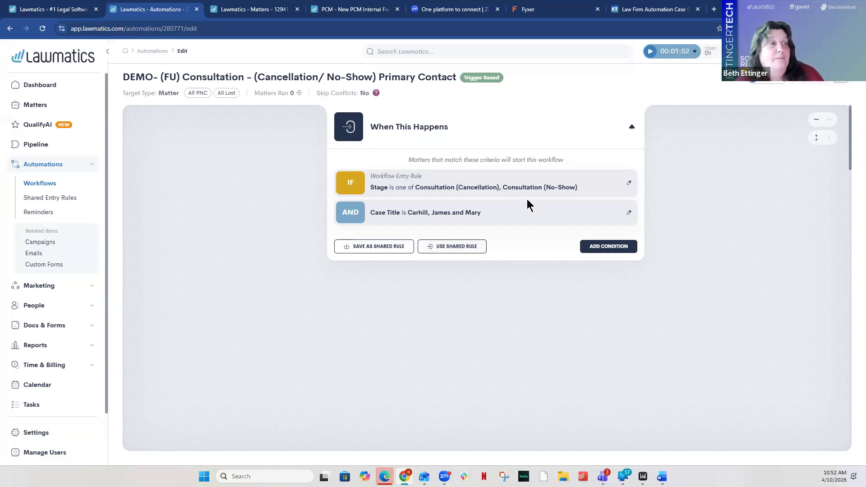
Open the Case Title entry condition for editing and delete it from the workflow's entry criteria
click(629, 212)
click(804, 311)
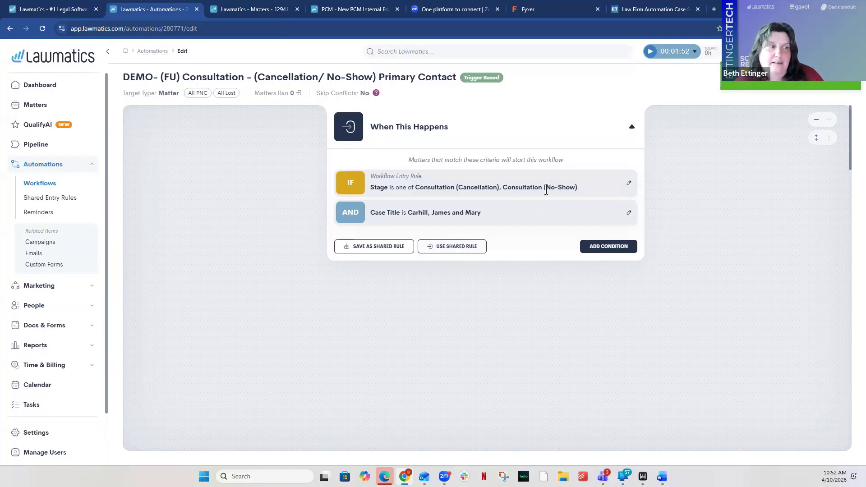